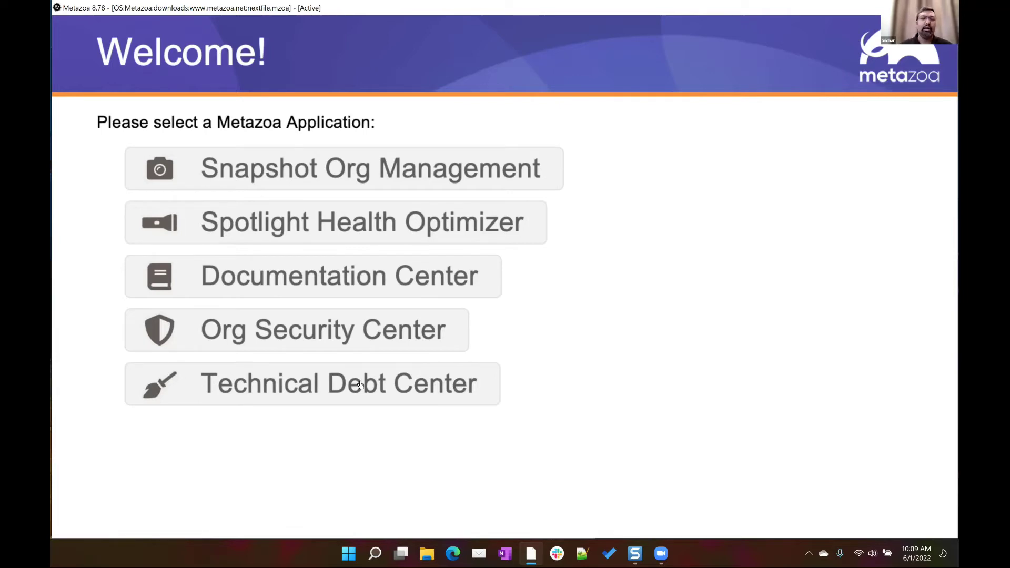
Open the Technical Debt Center and launch the Field Usage Report for the production Salesforce org.
click(360, 384)
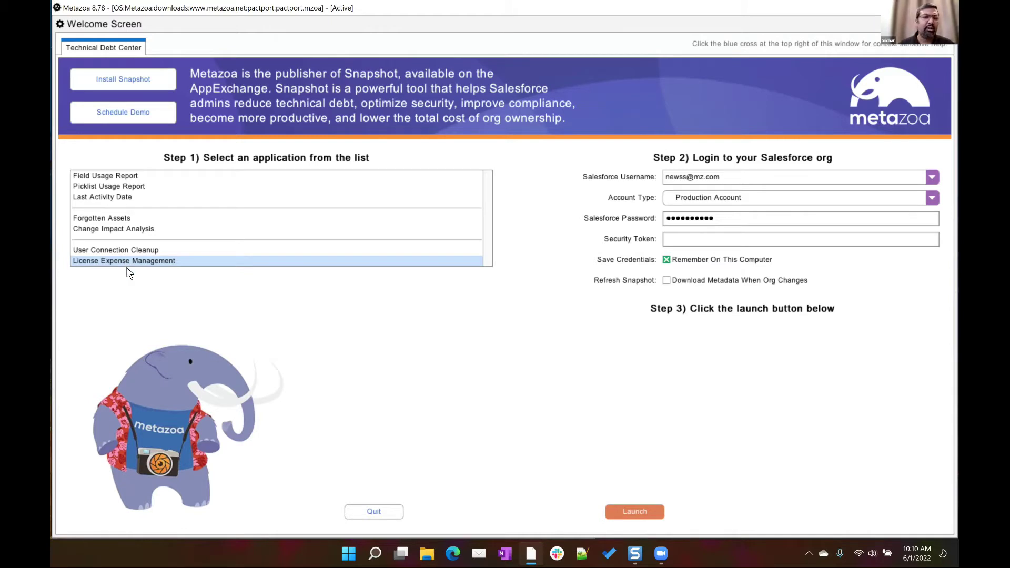
click(127, 177)
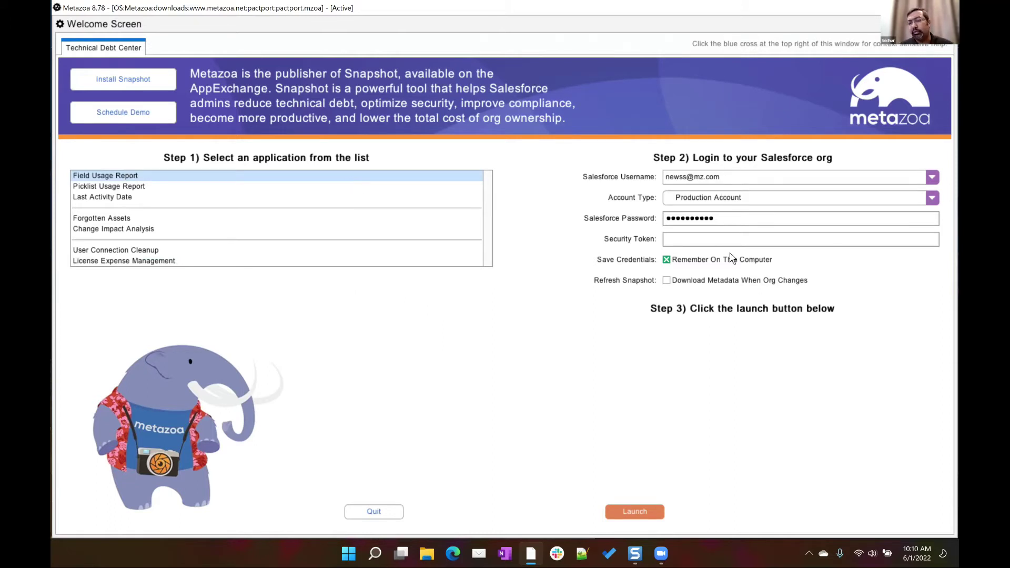
click(729, 199)
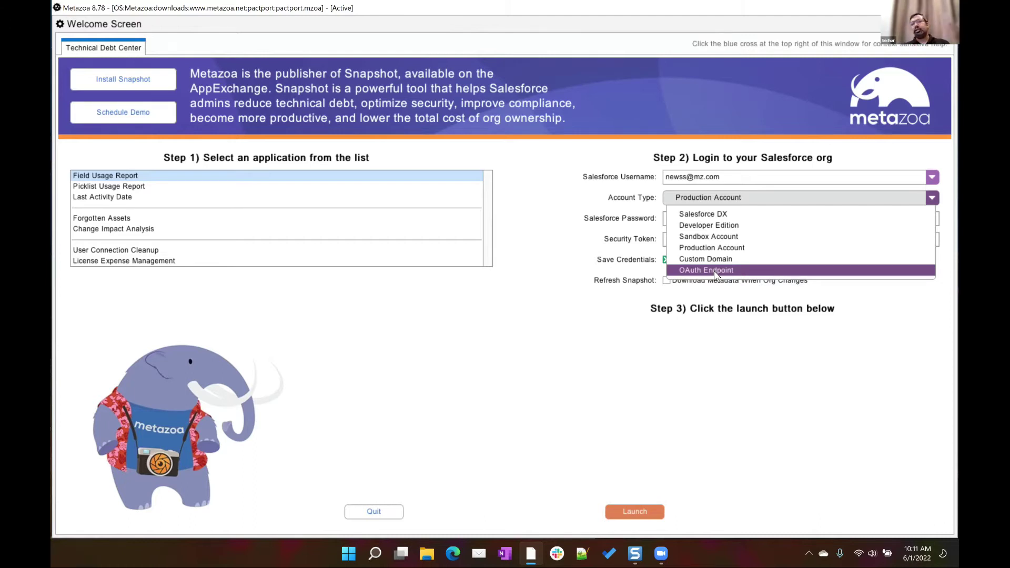
click(579, 237)
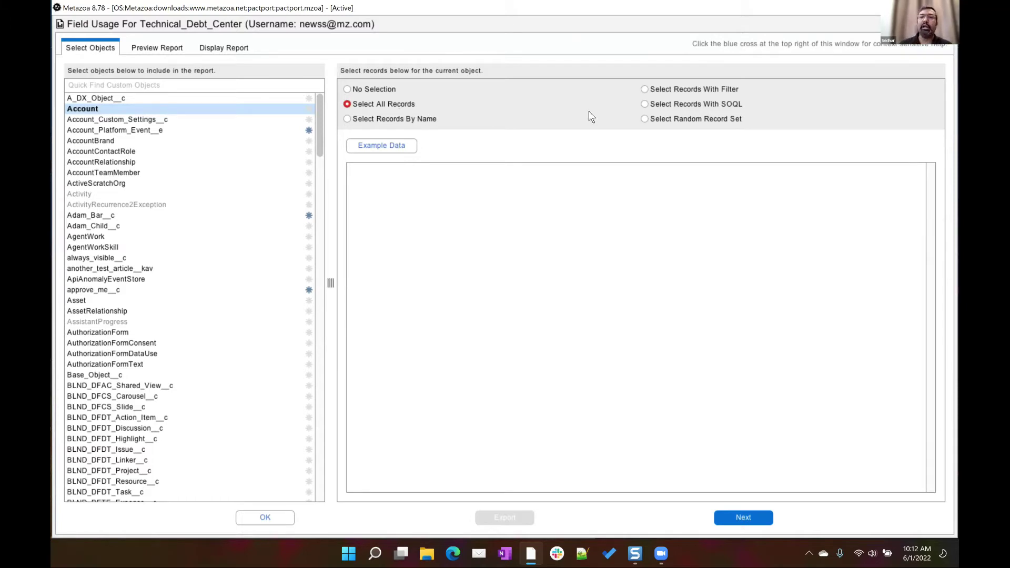
click(697, 96)
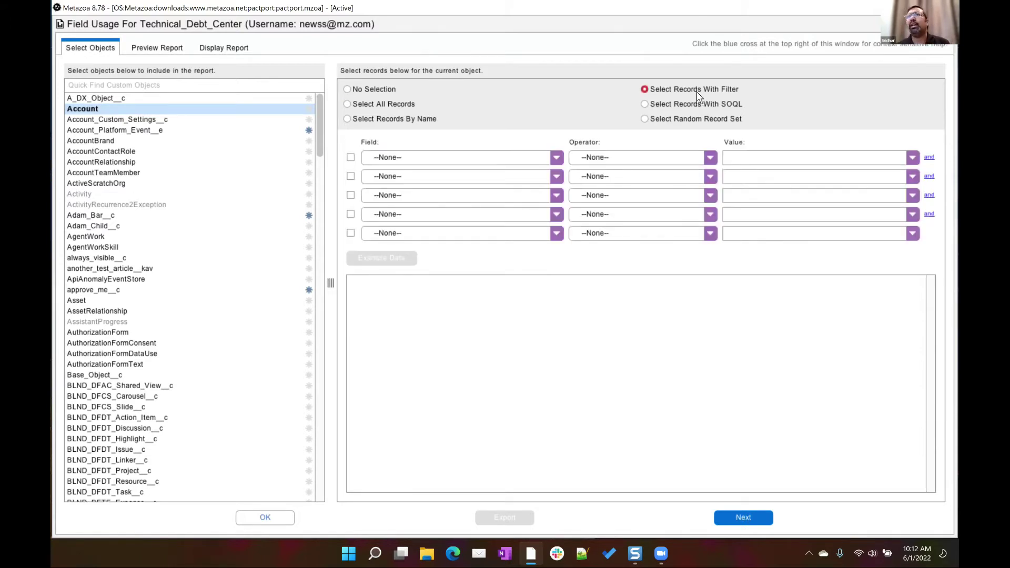
click(522, 161)
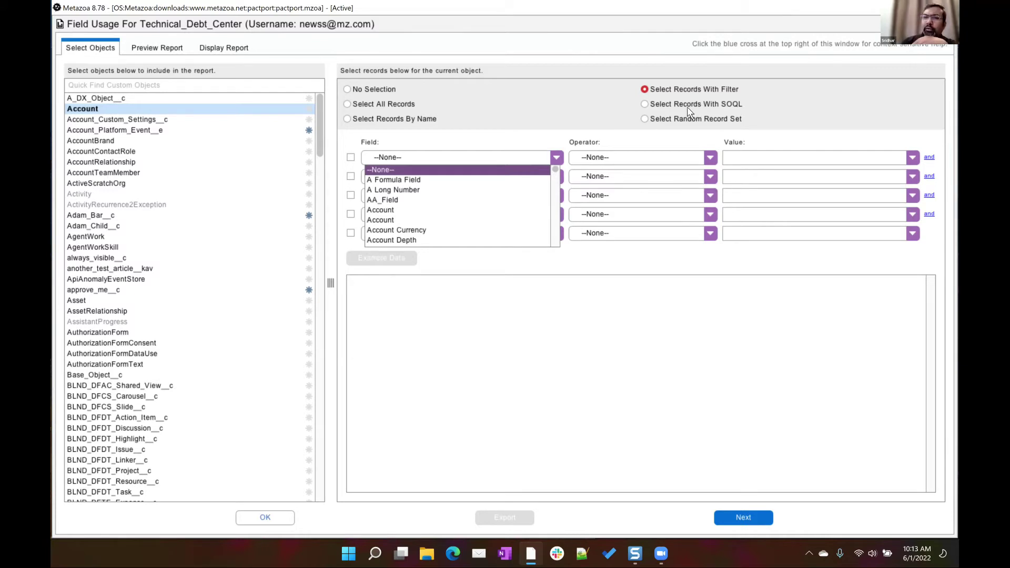
click(388, 105)
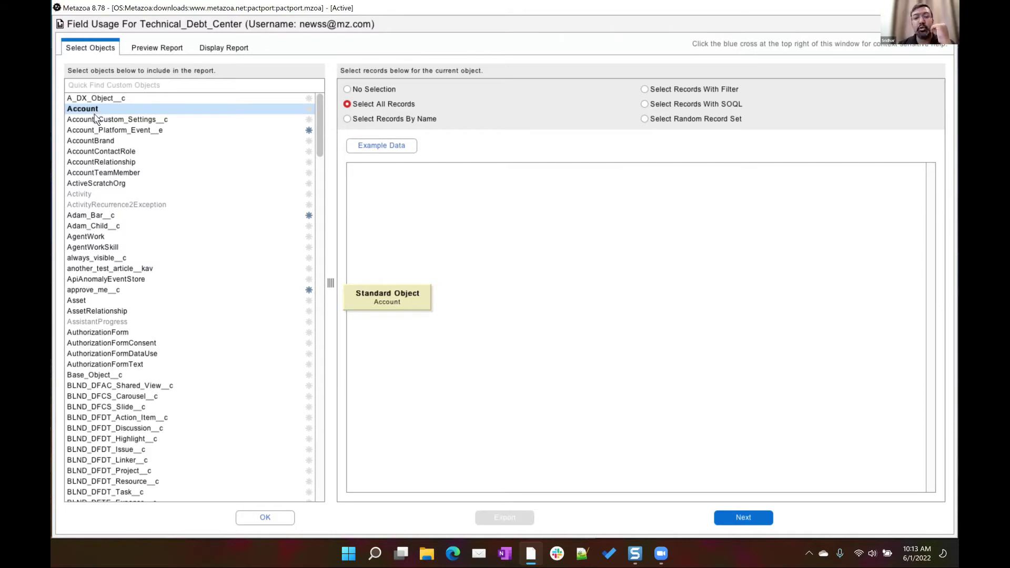
Preview the field usage report for all Account records, stopping the scan early, and look through the fields.
click(721, 516)
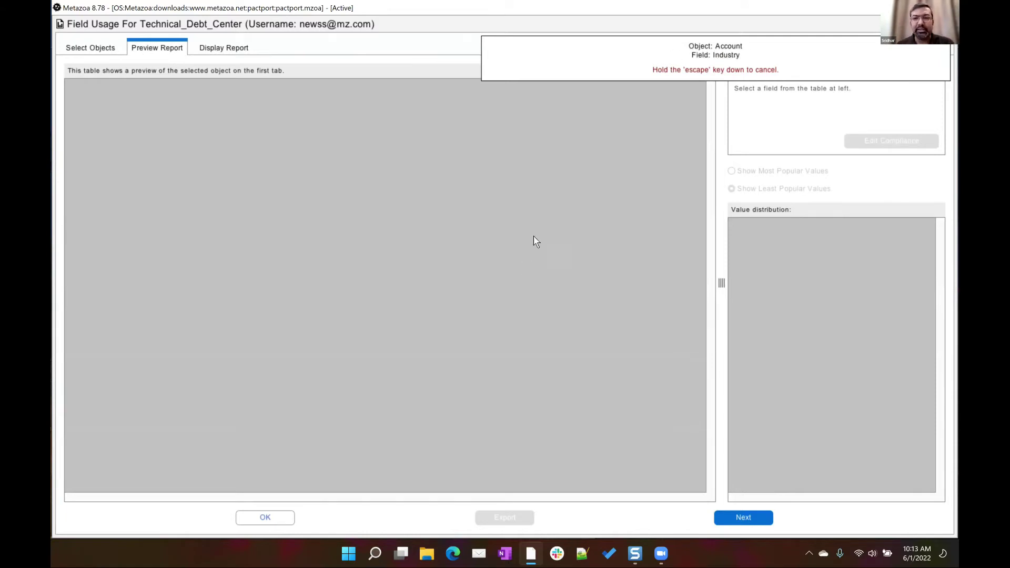
key(Escape)
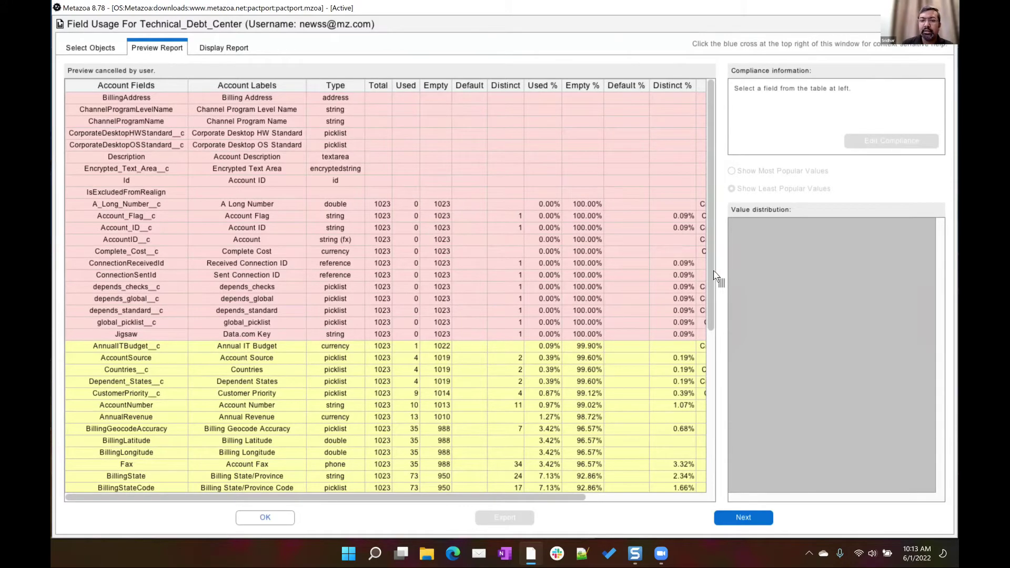
scroll(496, 191, down, 2)
scroll(482, 174, down, 4)
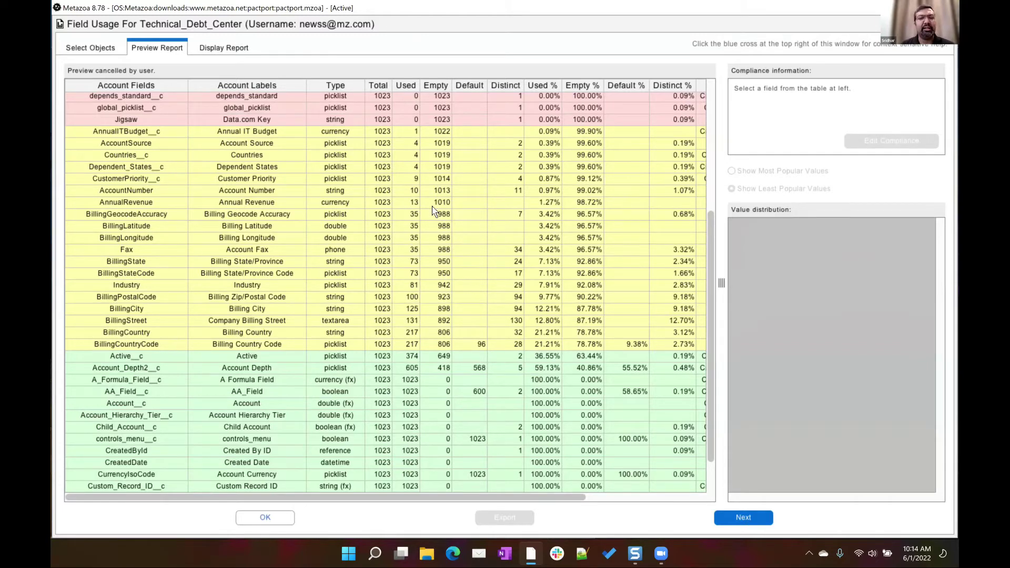
Set the report's color-coding usage thresholds to 25% for low usage and 50% for high usage.
right_click(360, 180)
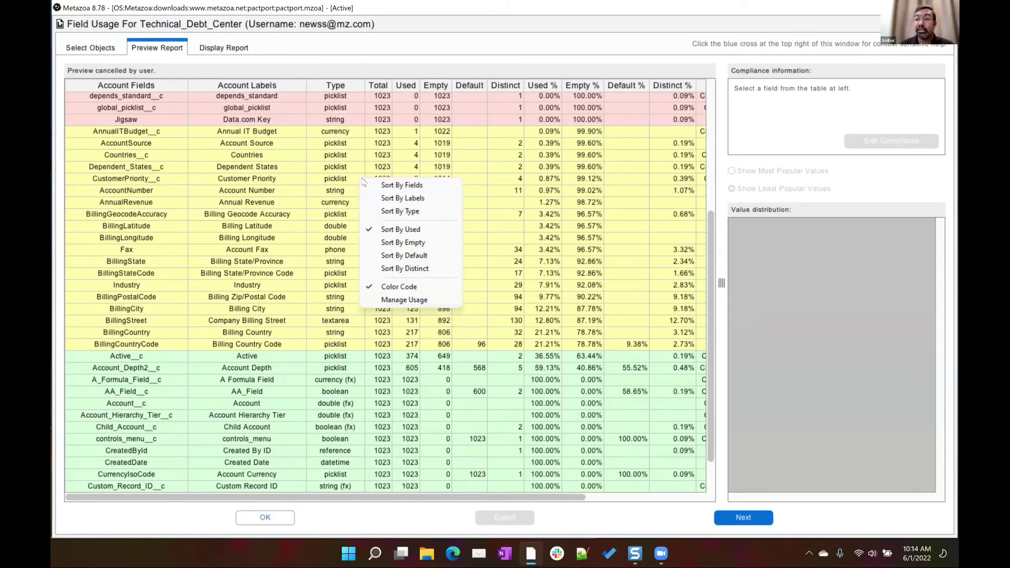
click(403, 299)
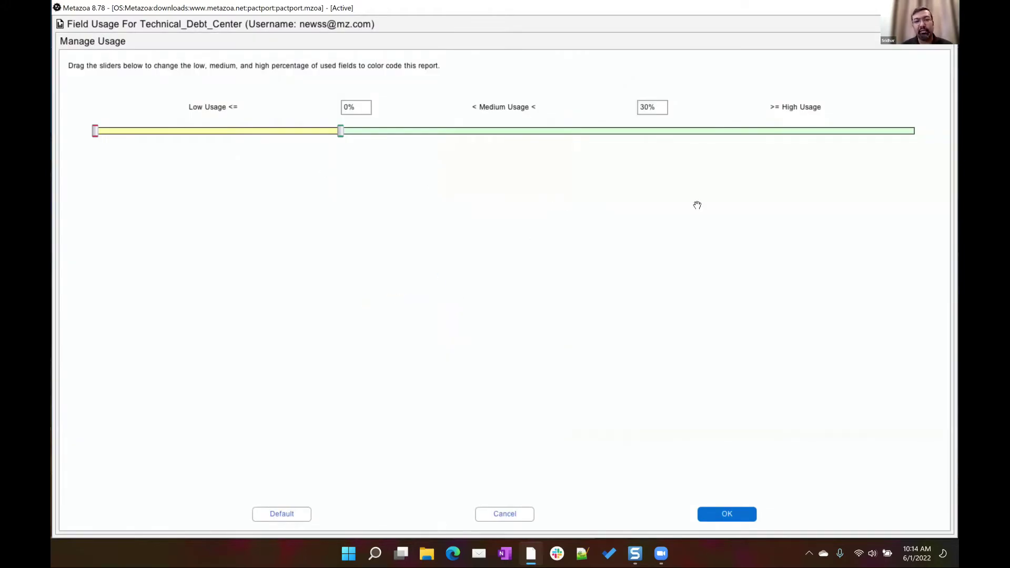
click(360, 108)
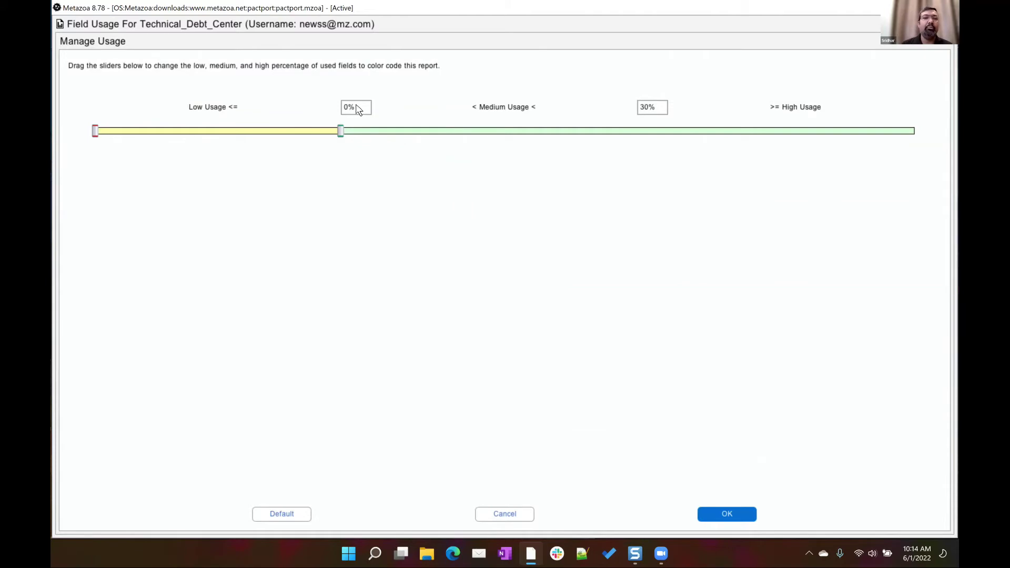
key(BackSpace)
key(BackSpace)
text(25)
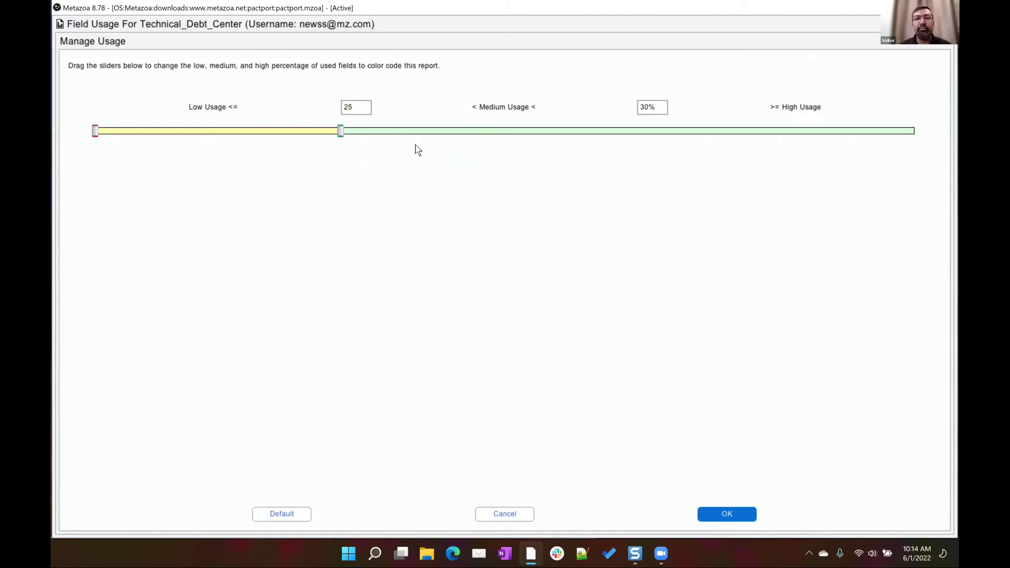
key(Tab)
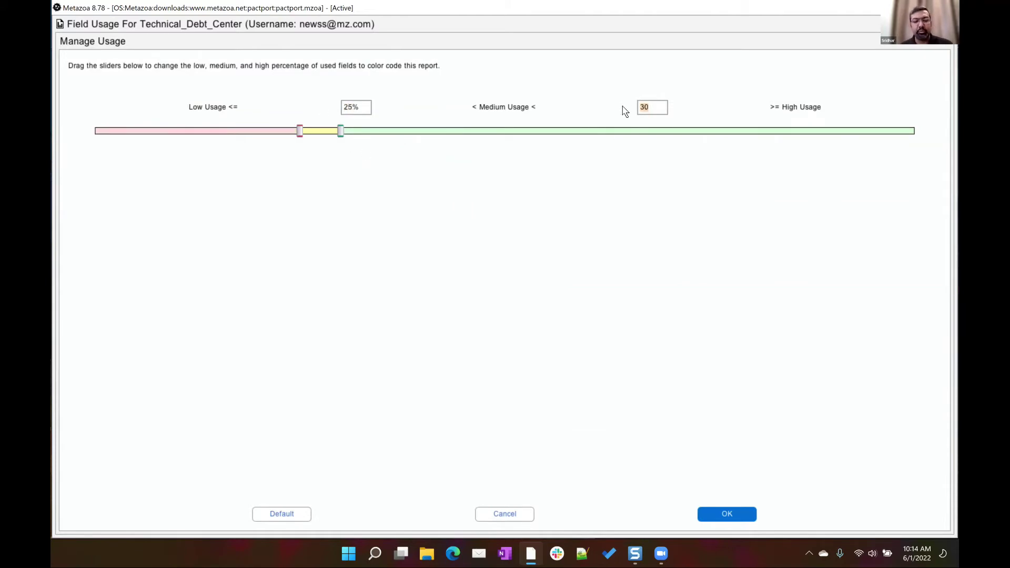
text(2)
key(BackSpace)
text(50)
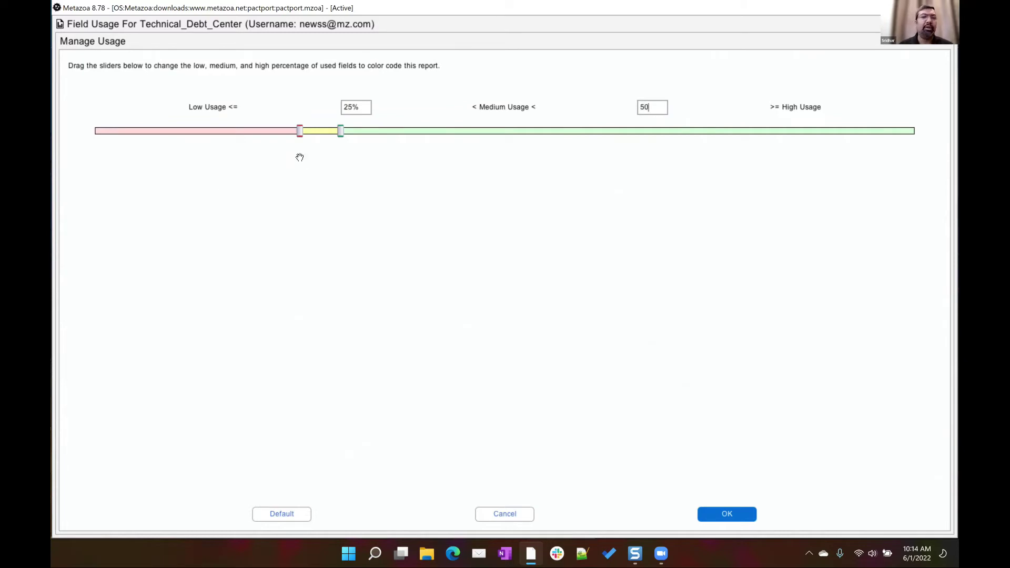
Return the color-coding thresholds to 0% for low usage and 30% for high usage and apply them.
drag(300, 132, 55, 128)
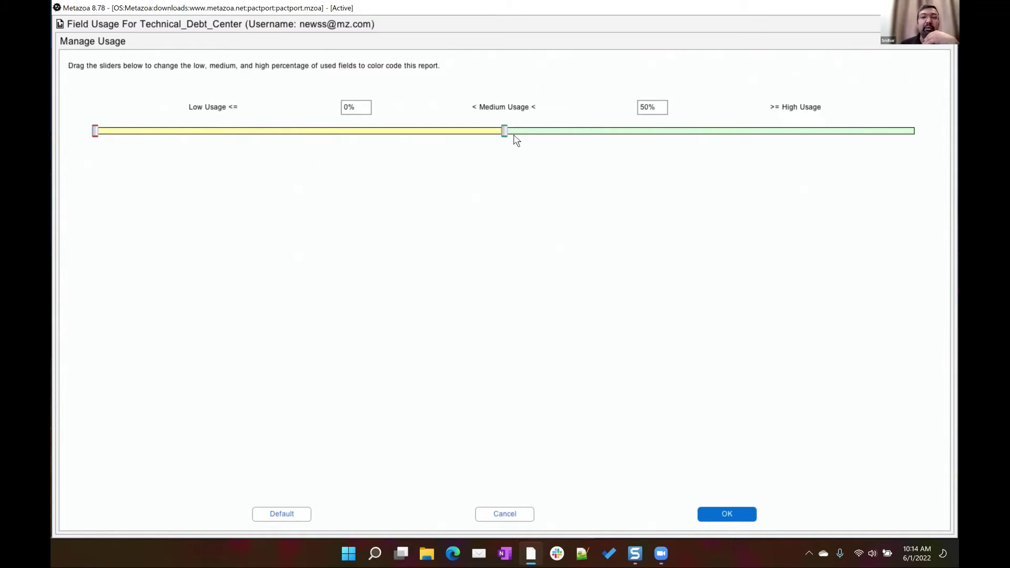
drag(504, 136, 343, 136)
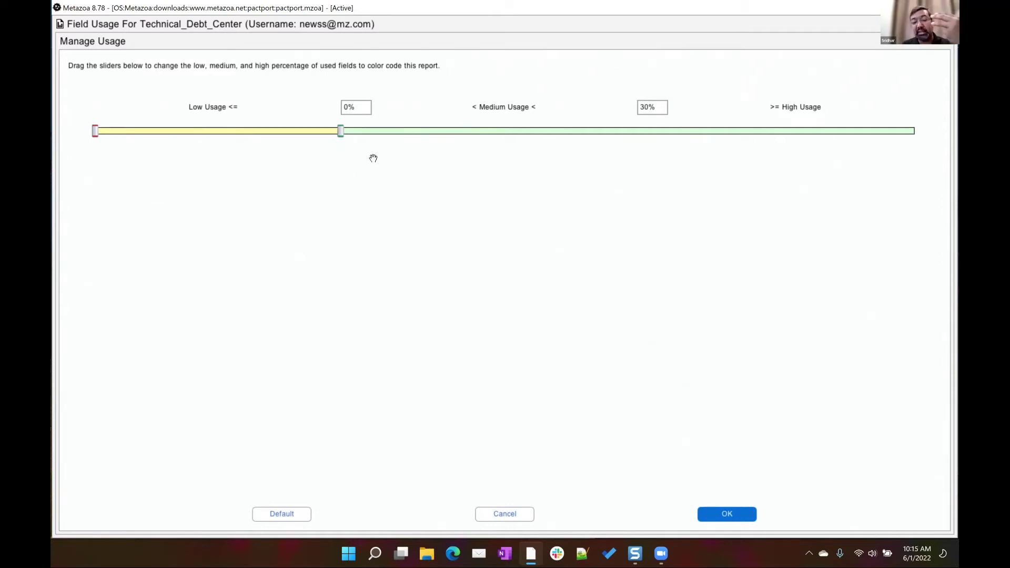
click(725, 514)
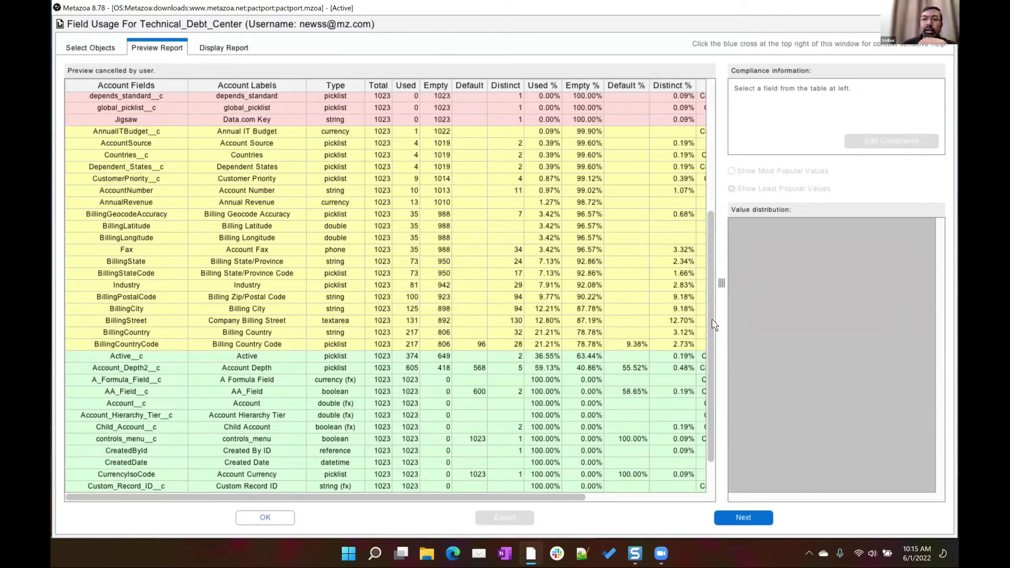
Examine the Account fields in the preview and the most popular values of the BillingCountryCode field.
scroll(703, 247, up, 5)
scroll(710, 288, down, 2)
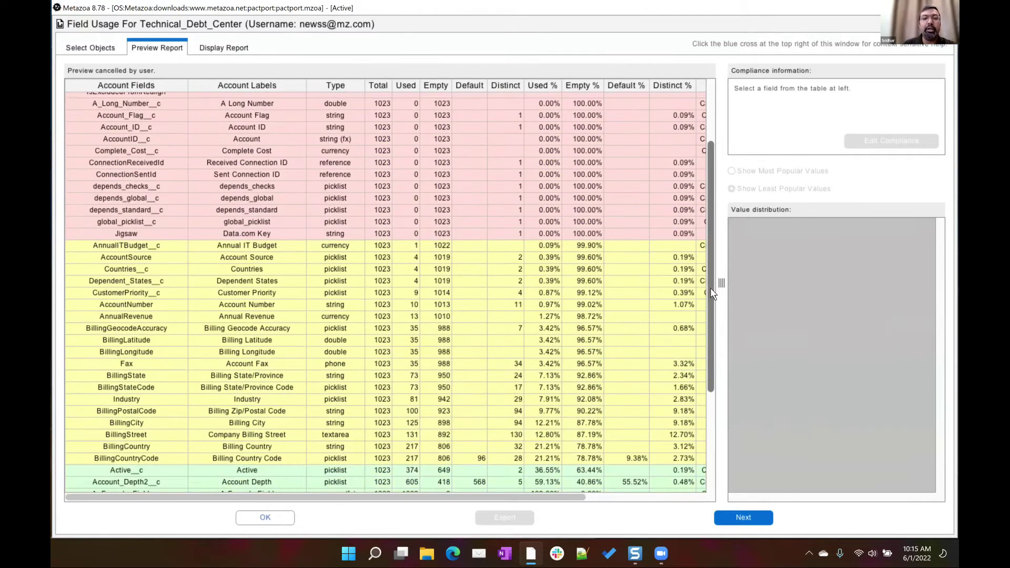
scroll(710, 311, down, 2)
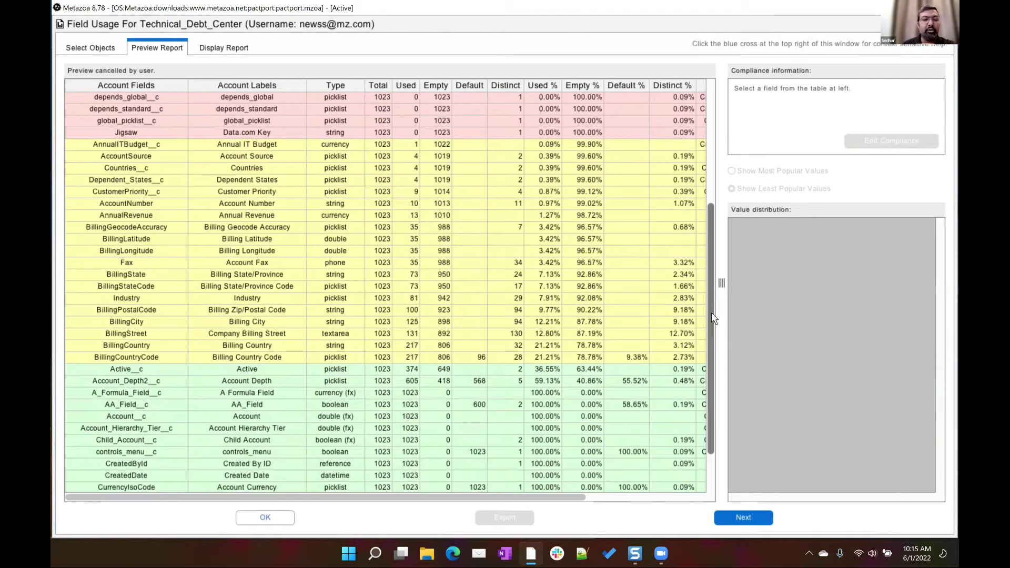
scroll(705, 341, down, 2)
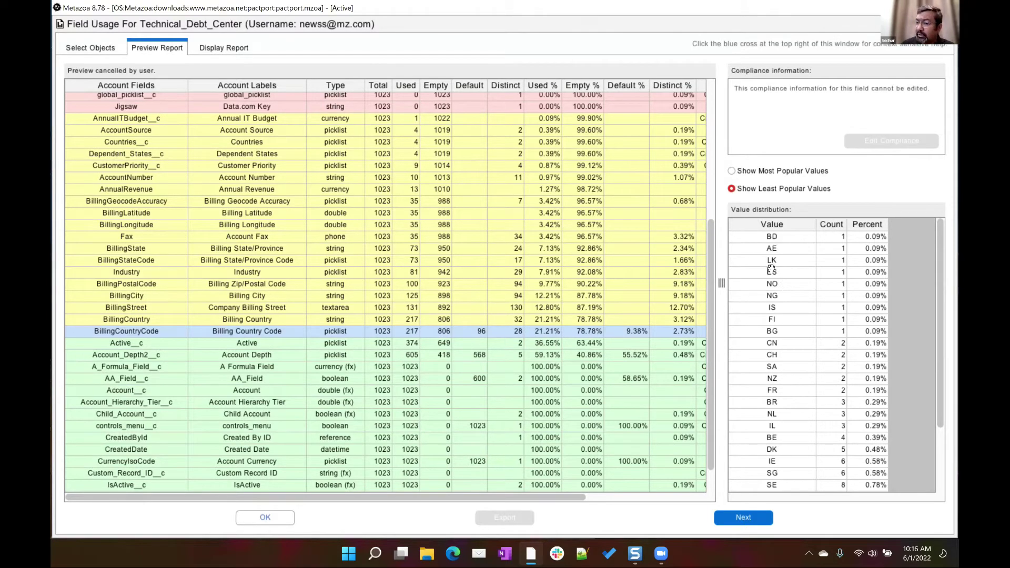
click(768, 171)
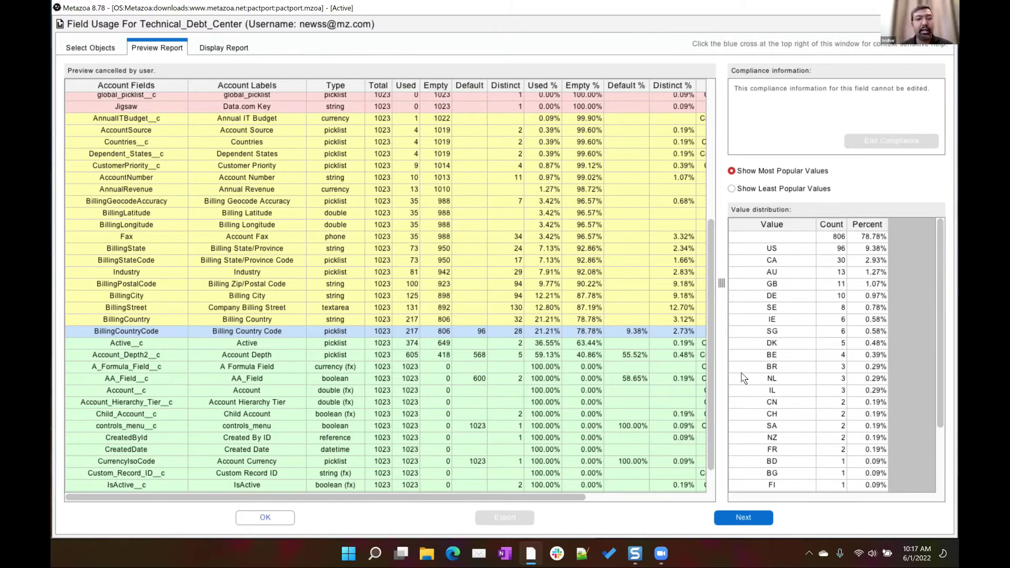
Generate the full field usage report for the Account object, stopping the scan early.
click(228, 48)
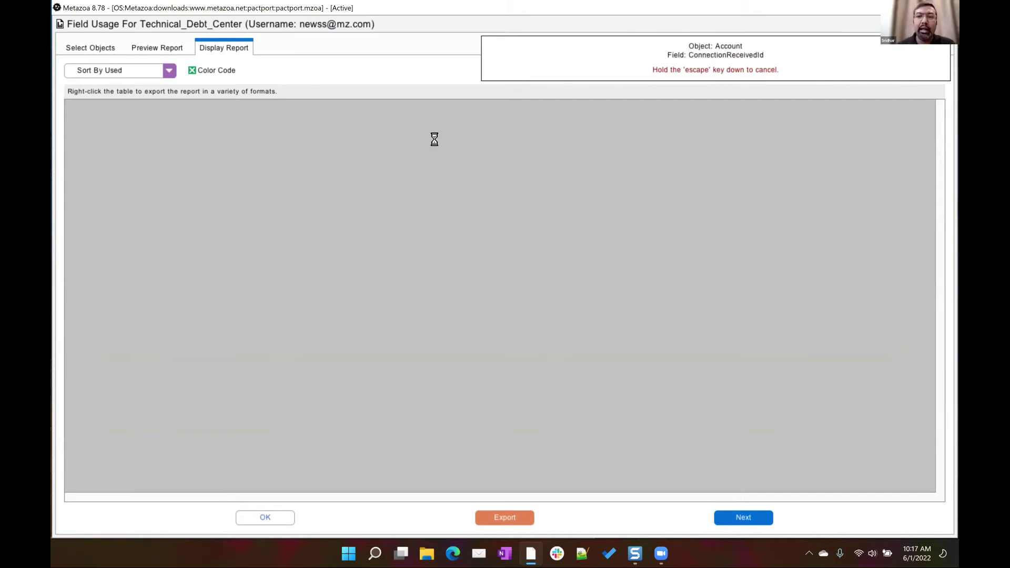
key(Escape)
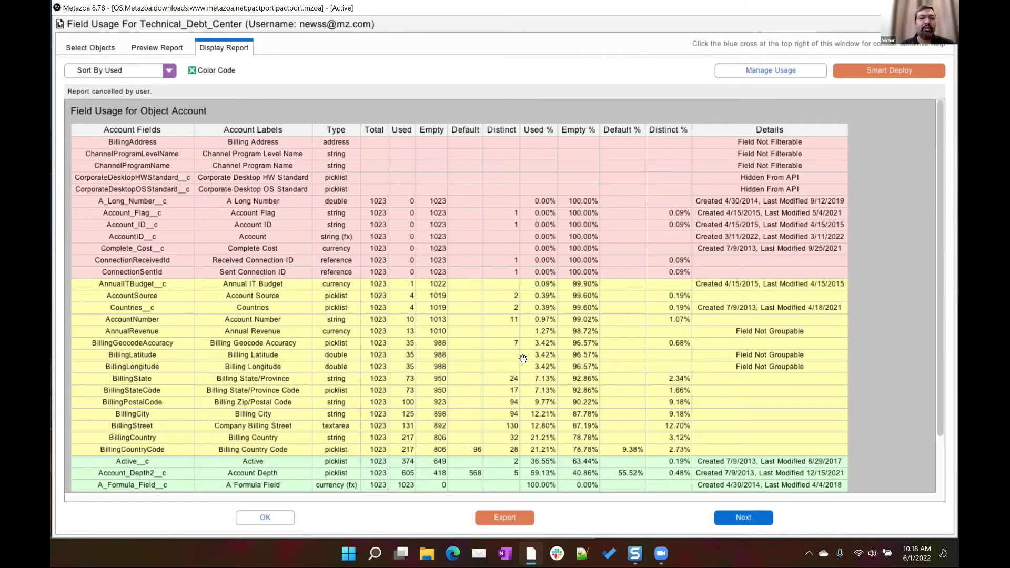
click(525, 519)
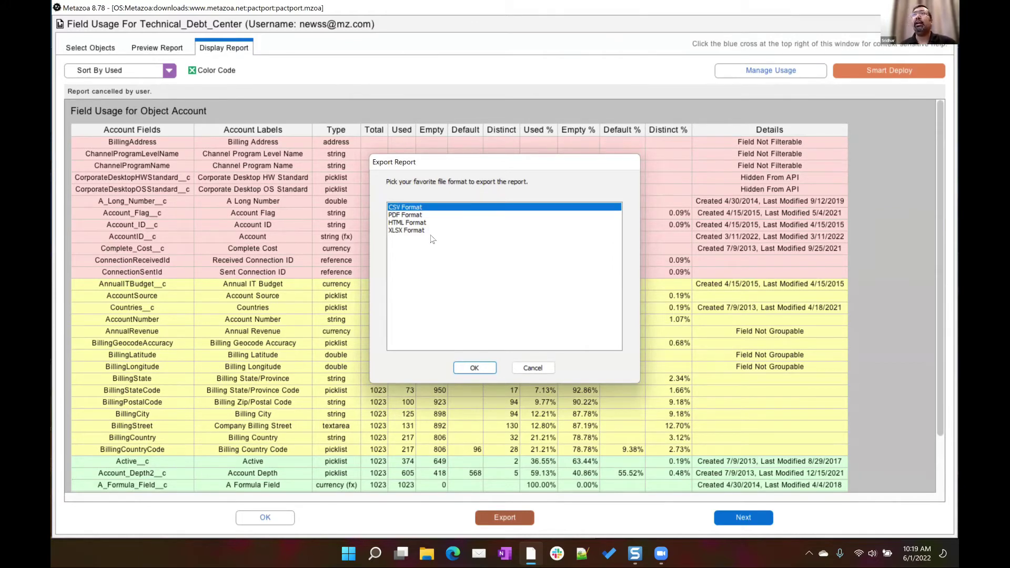
click(400, 231)
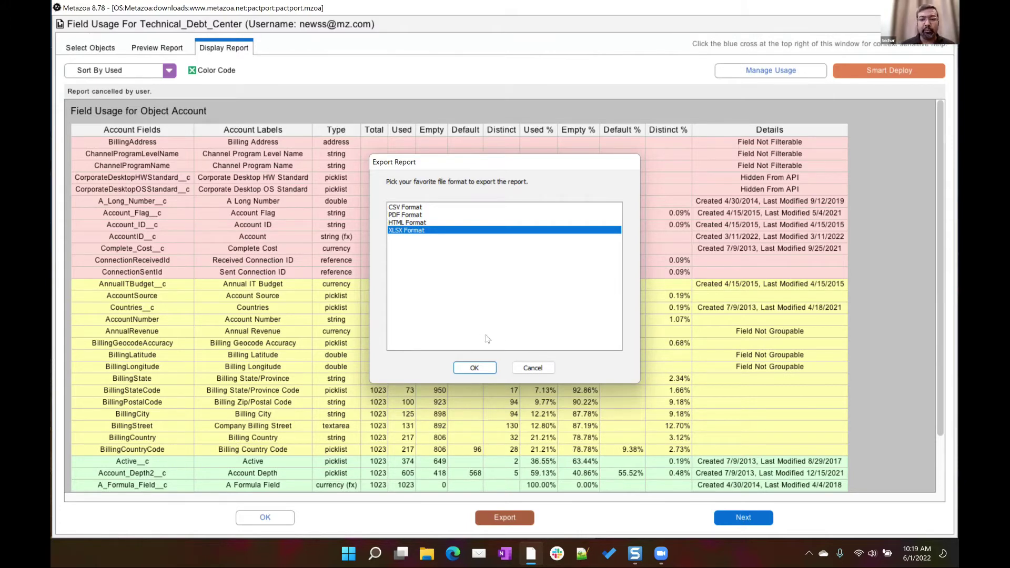
click(535, 368)
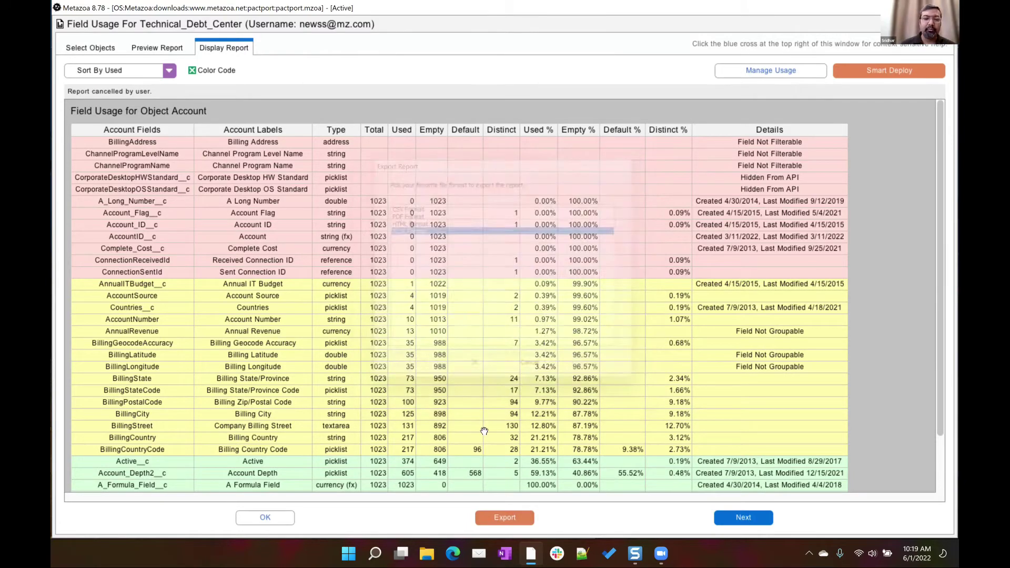
Close the field usage report and launch the Picklist Usage Report.
click(278, 518)
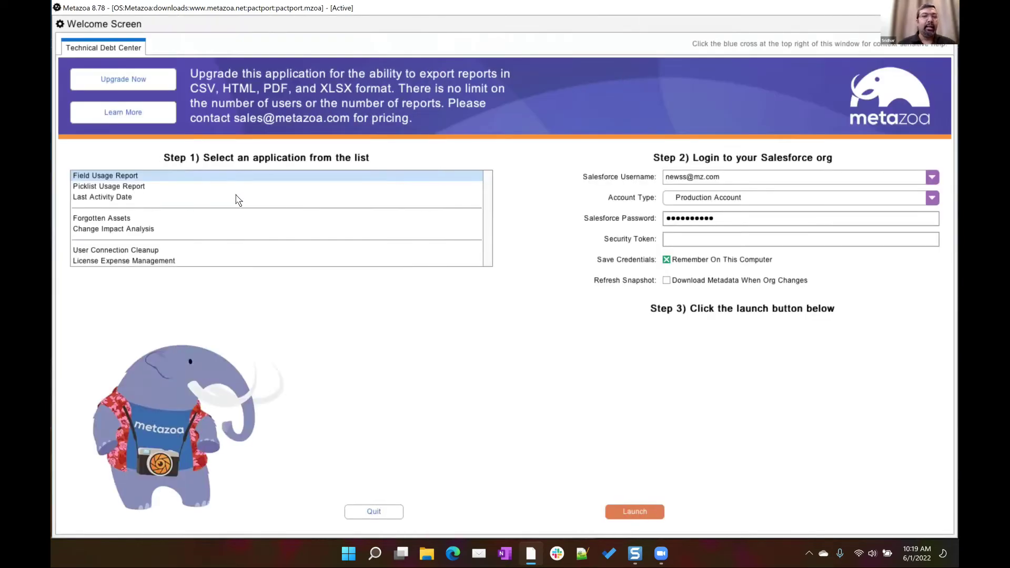
click(148, 188)
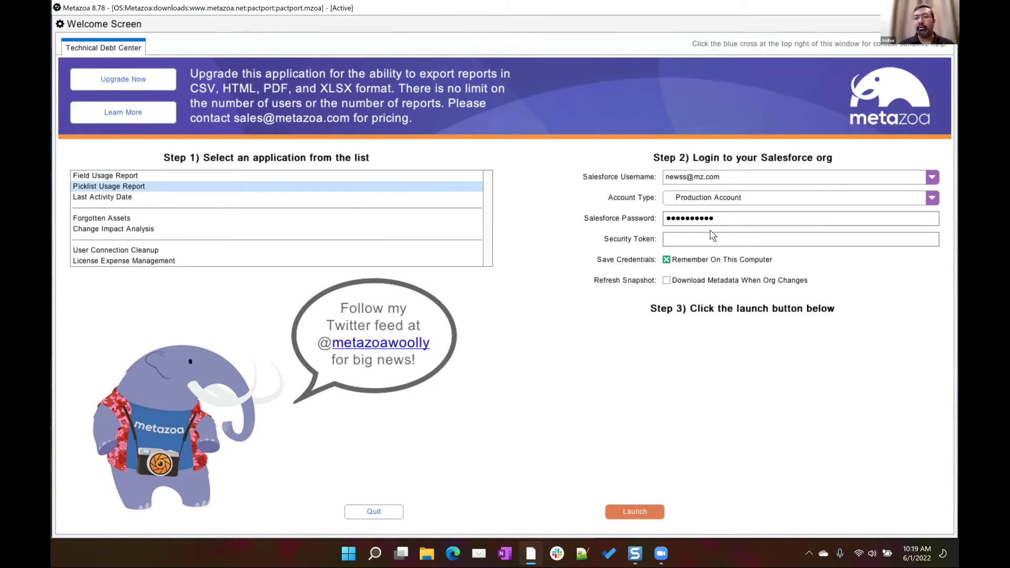
click(647, 515)
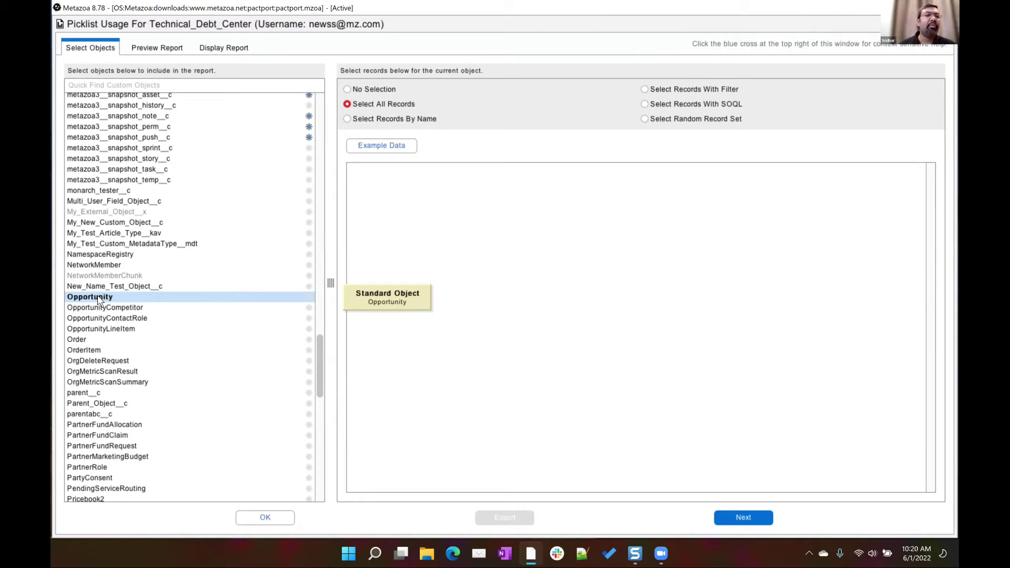
Preview and generate the picklist usage report for all Opportunity records, and check the available export formats without exporting.
click(142, 47)
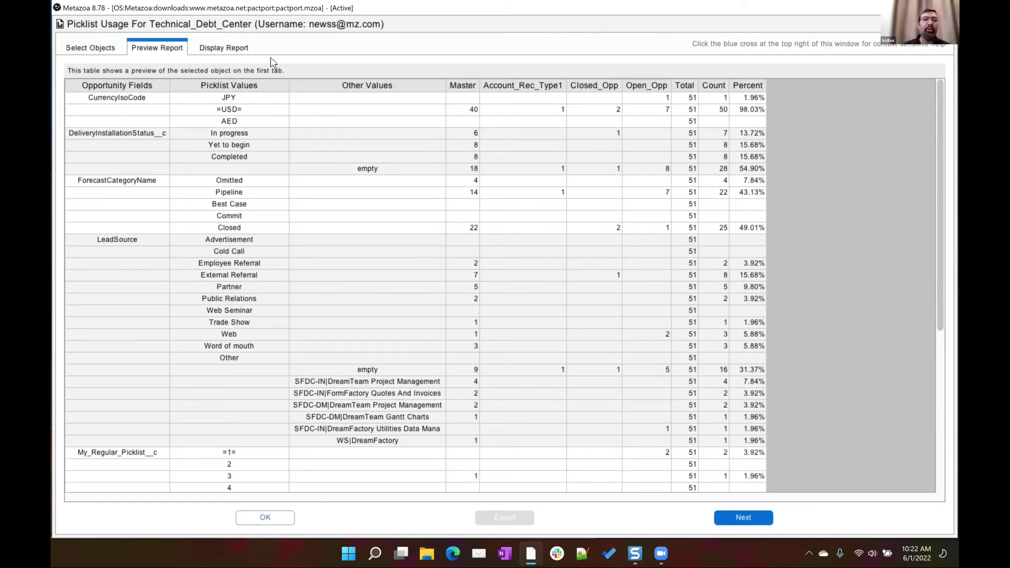
click(226, 46)
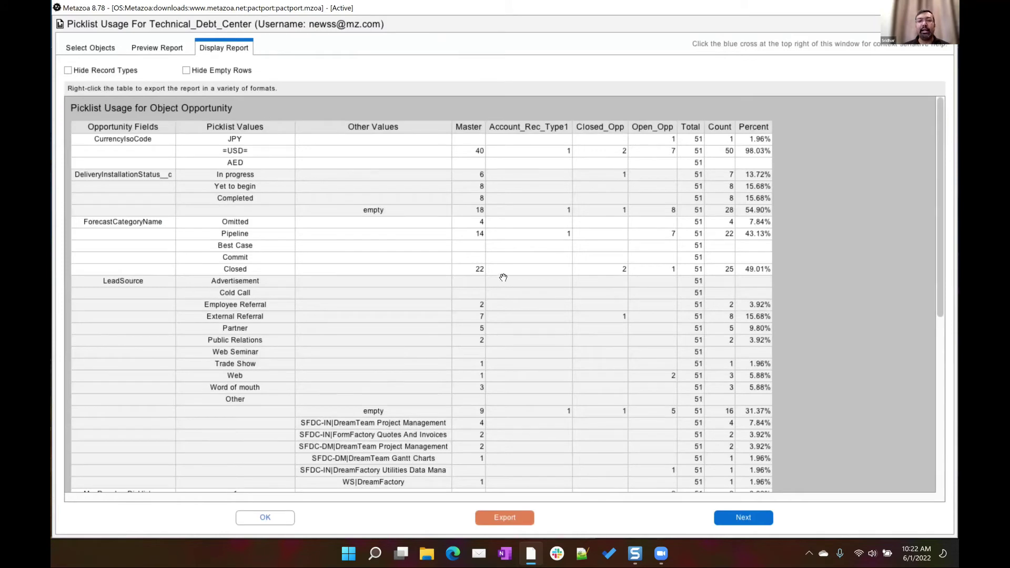
click(523, 516)
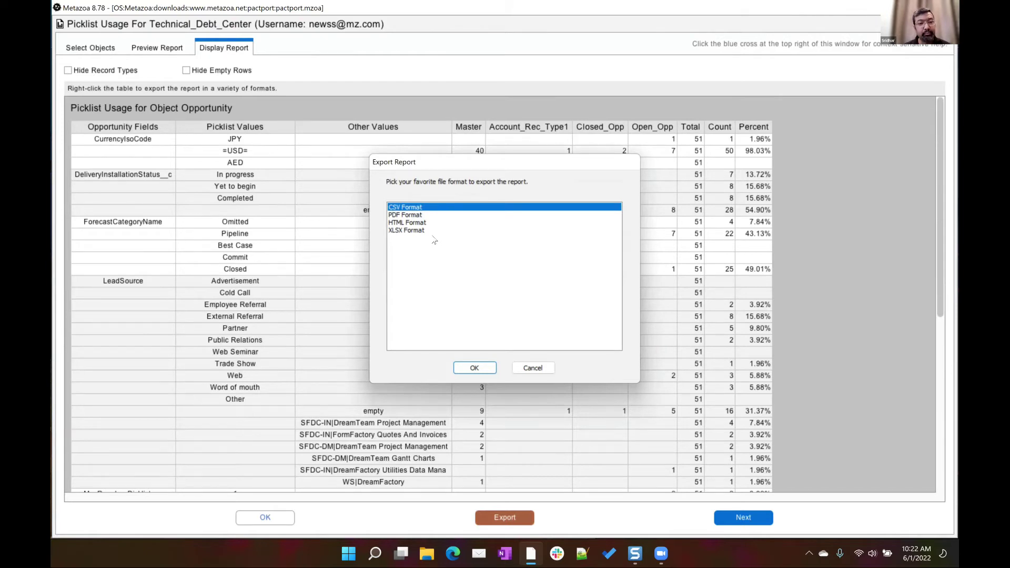
click(535, 368)
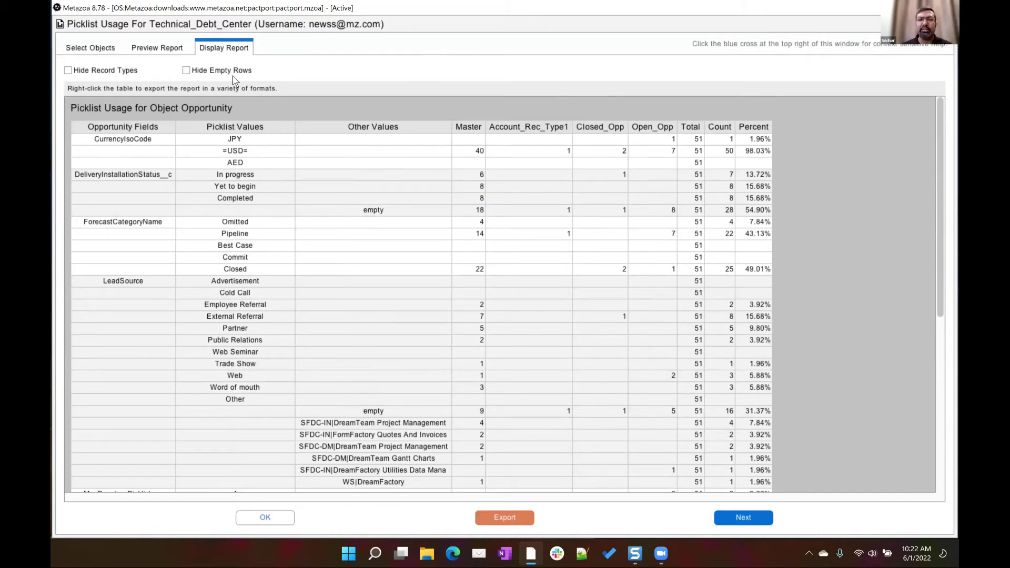
Hide the record type columns in the Opportunity picklist usage report, show them again, and close the report.
click(114, 75)
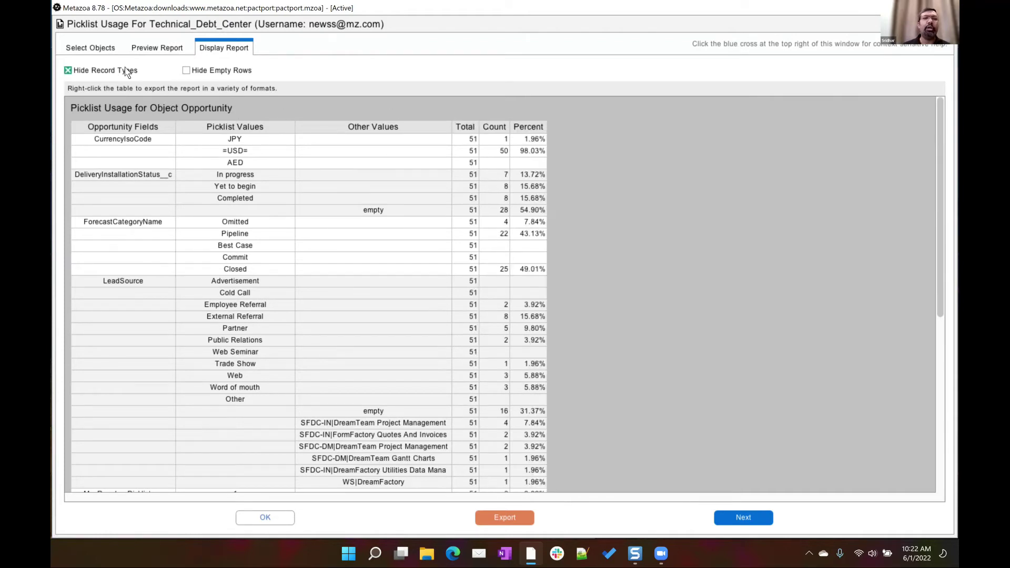
click(127, 73)
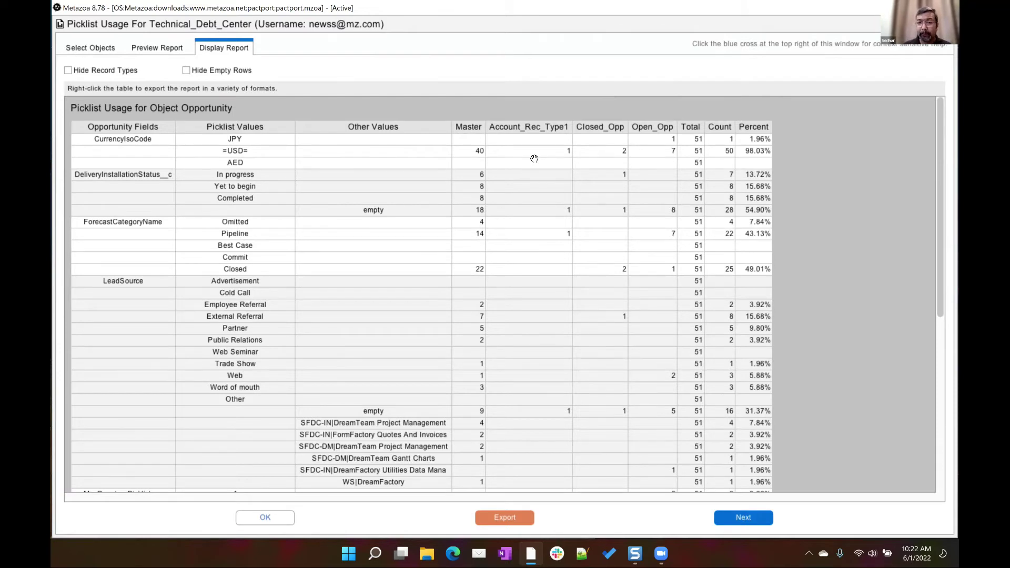
click(266, 518)
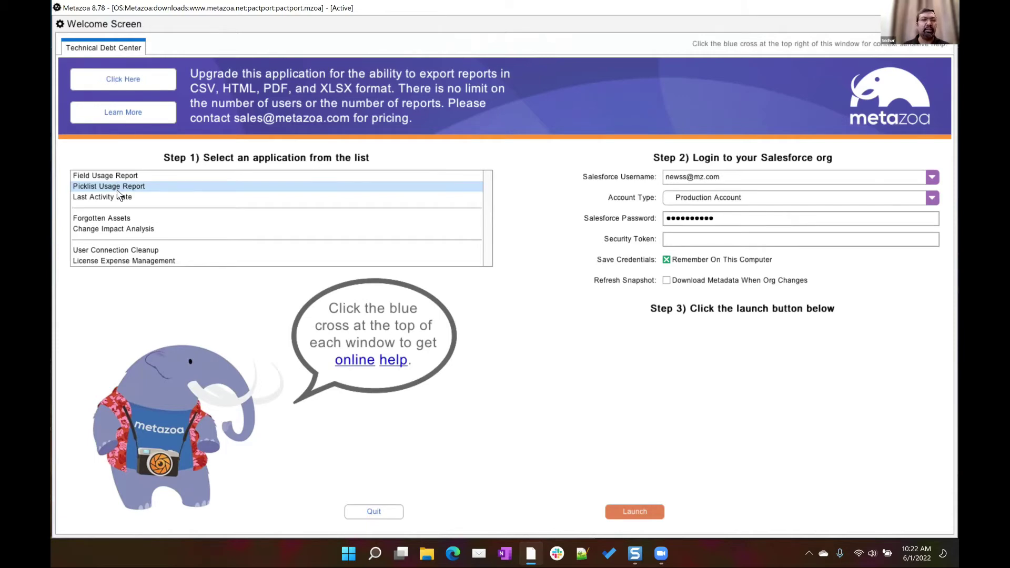
Launch the Forgotten Assets report and preview the Email Templates metadata type.
click(125, 219)
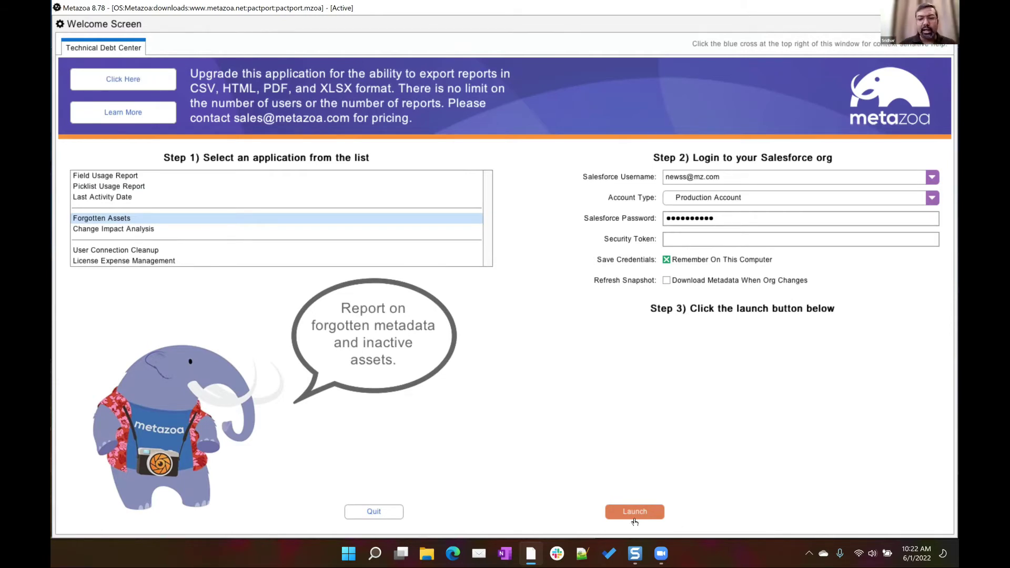
click(636, 510)
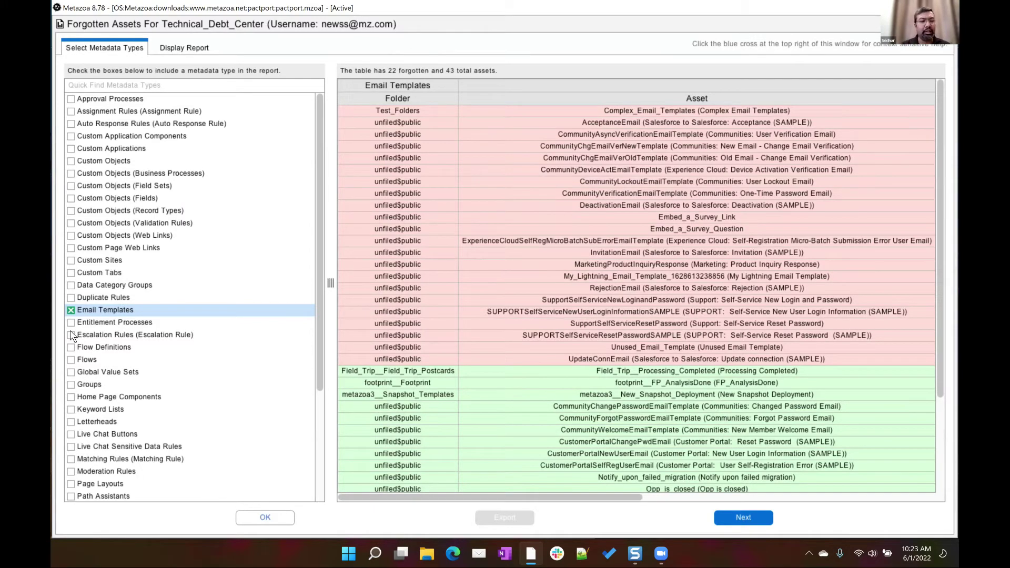
mouse_move(117, 312)
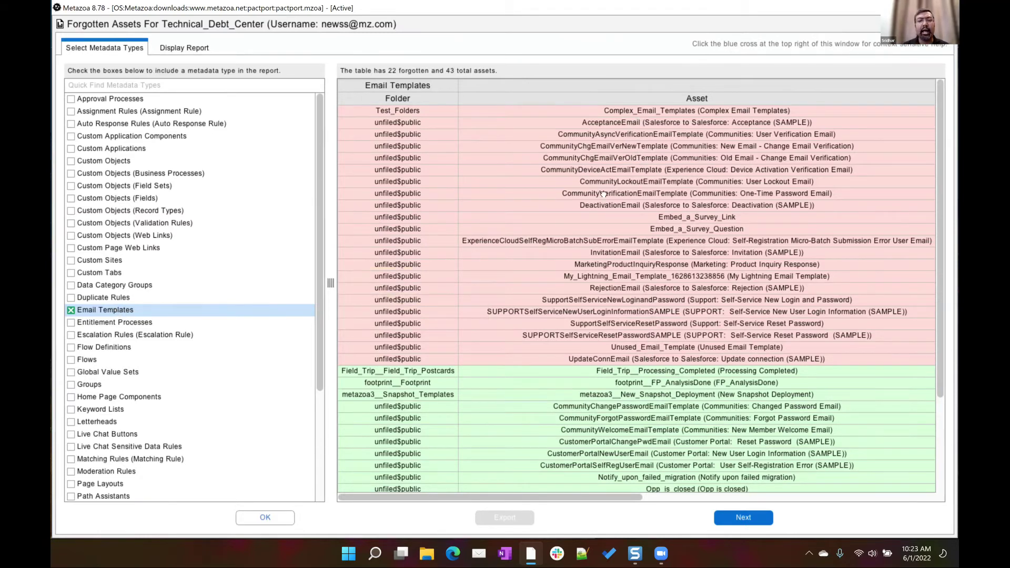
Examine the forgotten and referenced email templates in the preview, including their creation dates, modification dates and reference details.
scroll(603, 268, down, 5)
scroll(603, 260, right, 2)
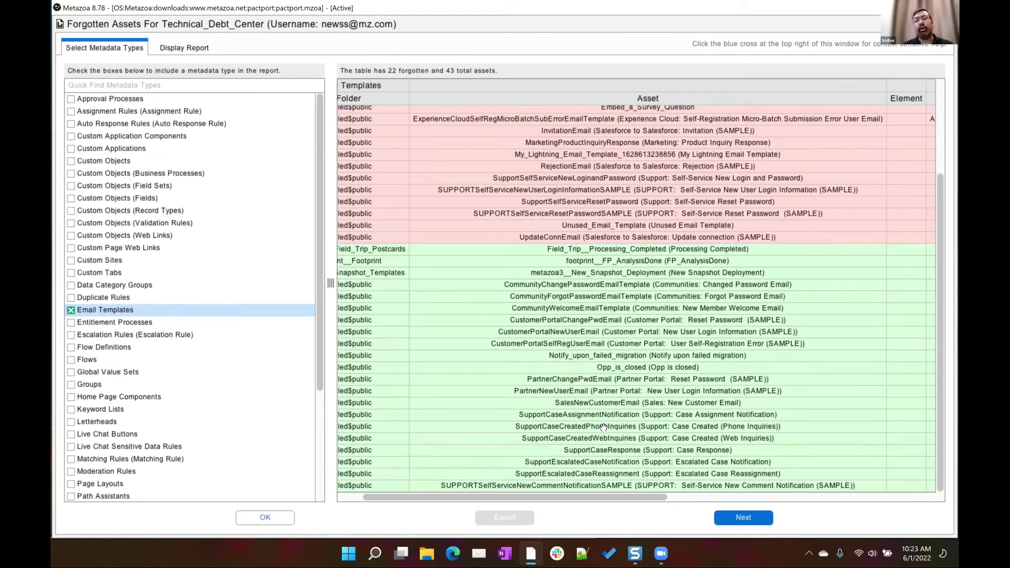
scroll(775, 325, up, 3)
scroll(776, 324, right, 5)
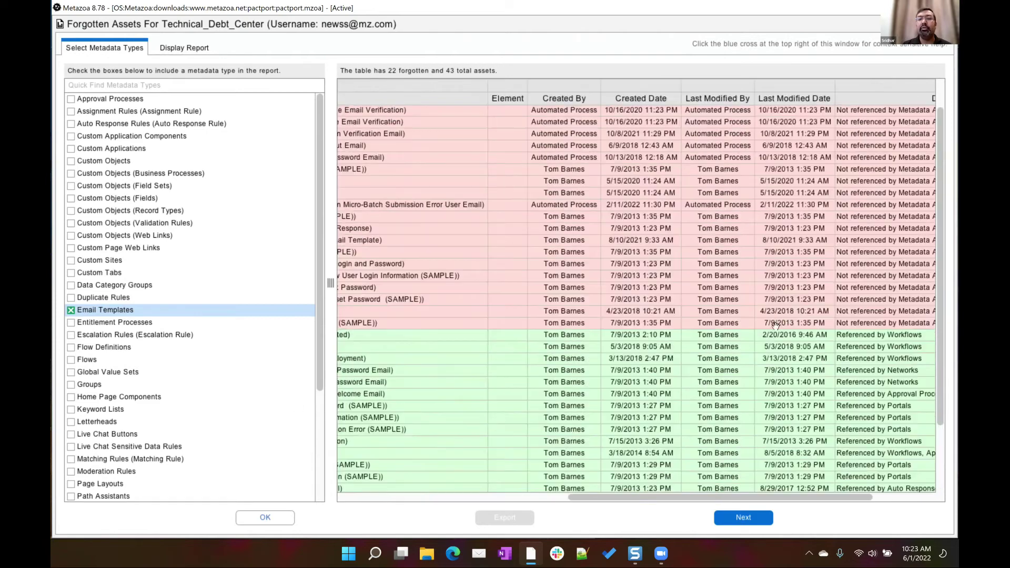
scroll(772, 319, right, 3)
scroll(757, 302, up, 1)
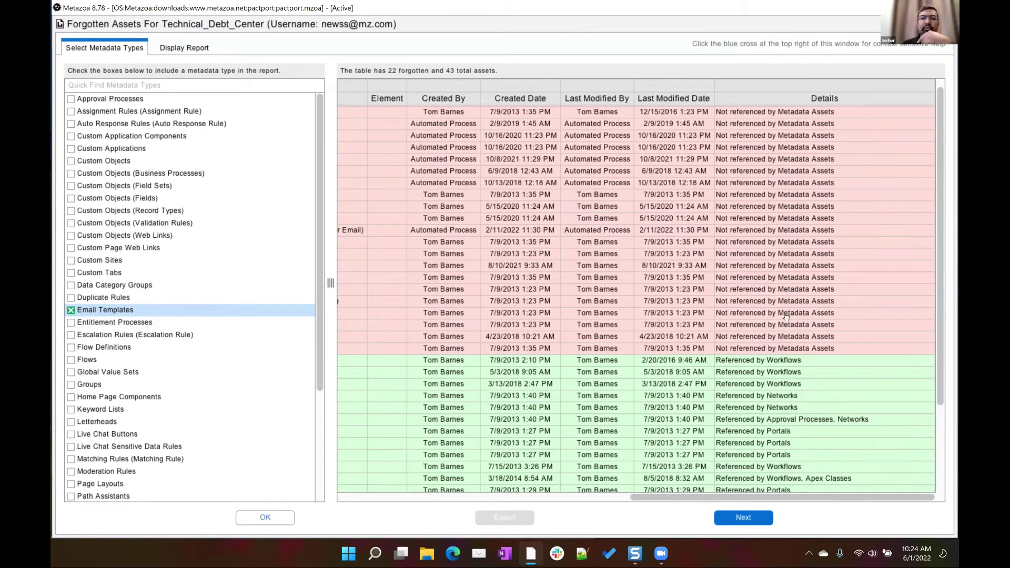
scroll(768, 200, down, 1)
scroll(787, 270, down, 2)
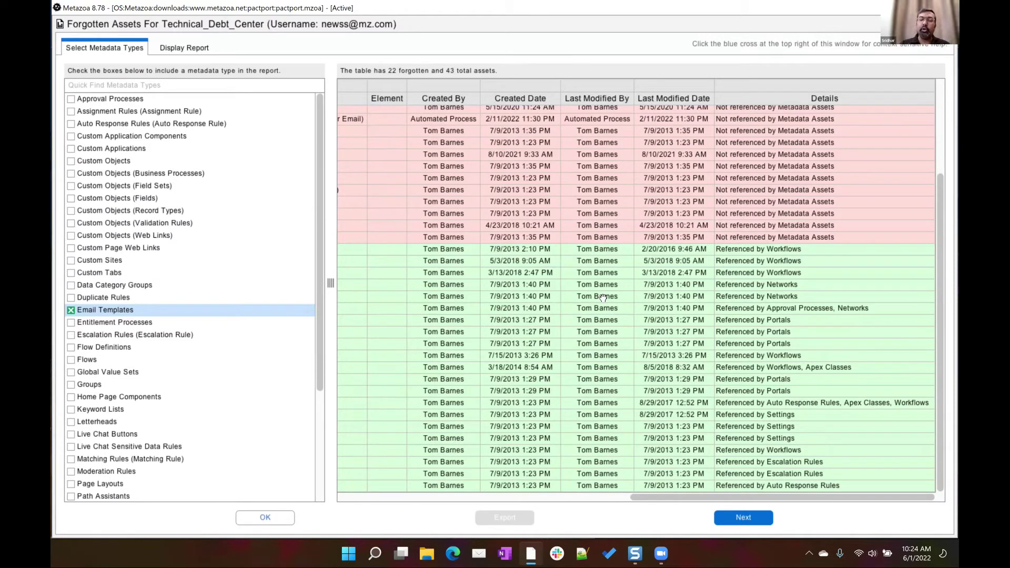
scroll(673, 232, up, 4)
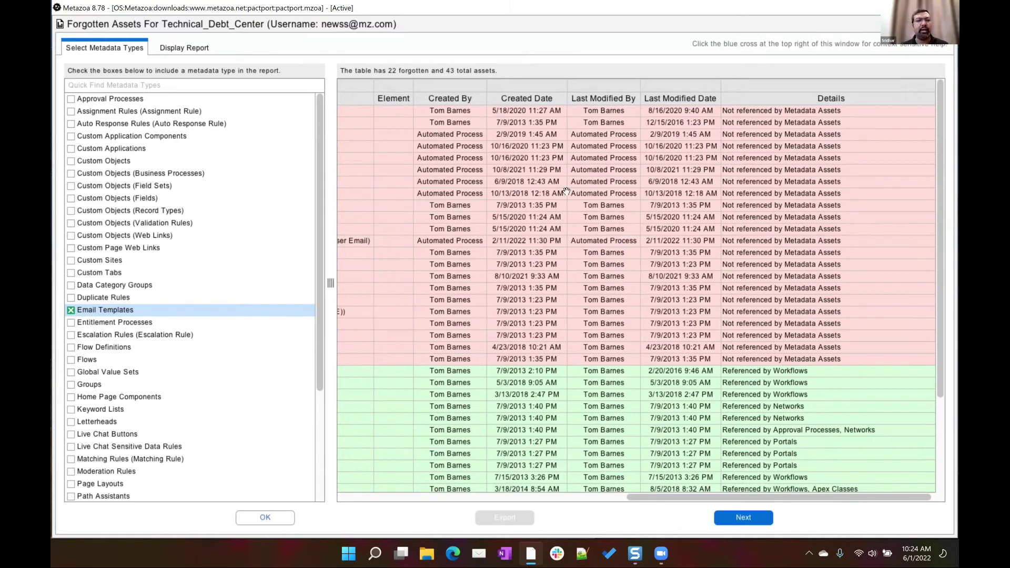
Display the full Forgotten Assets report for Email Templates and check the XLSX export format without exporting.
click(196, 45)
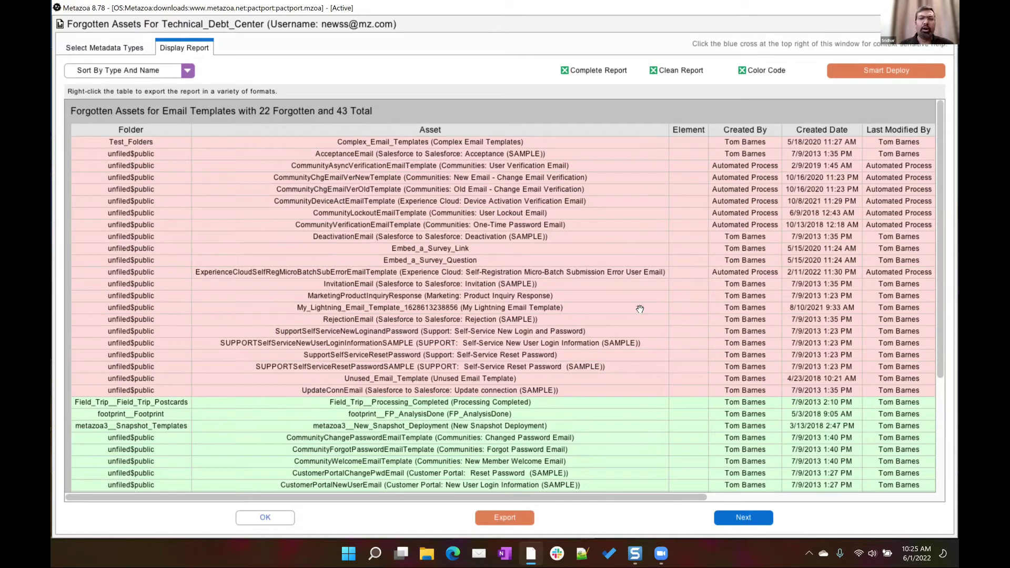
click(503, 517)
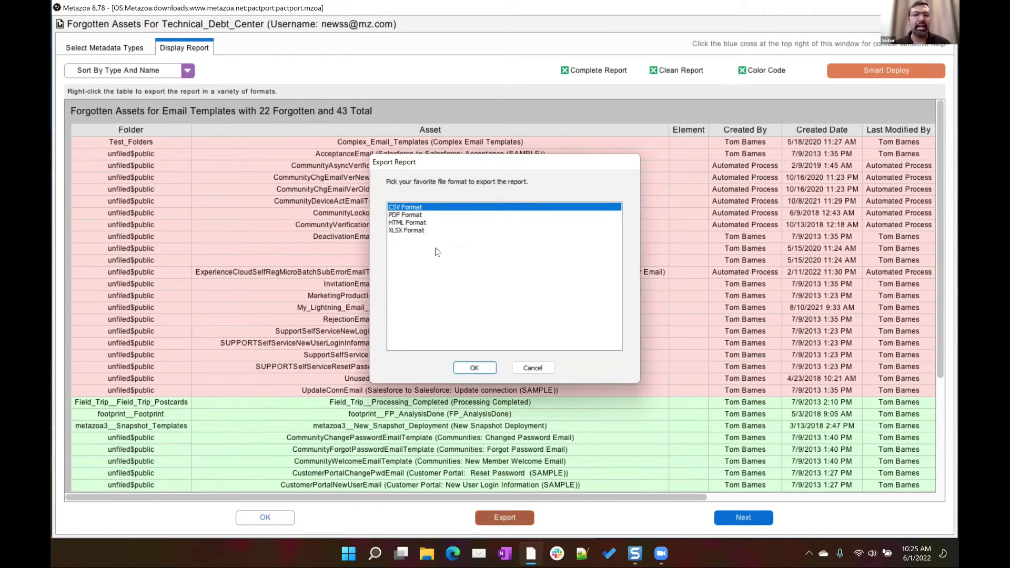
click(424, 230)
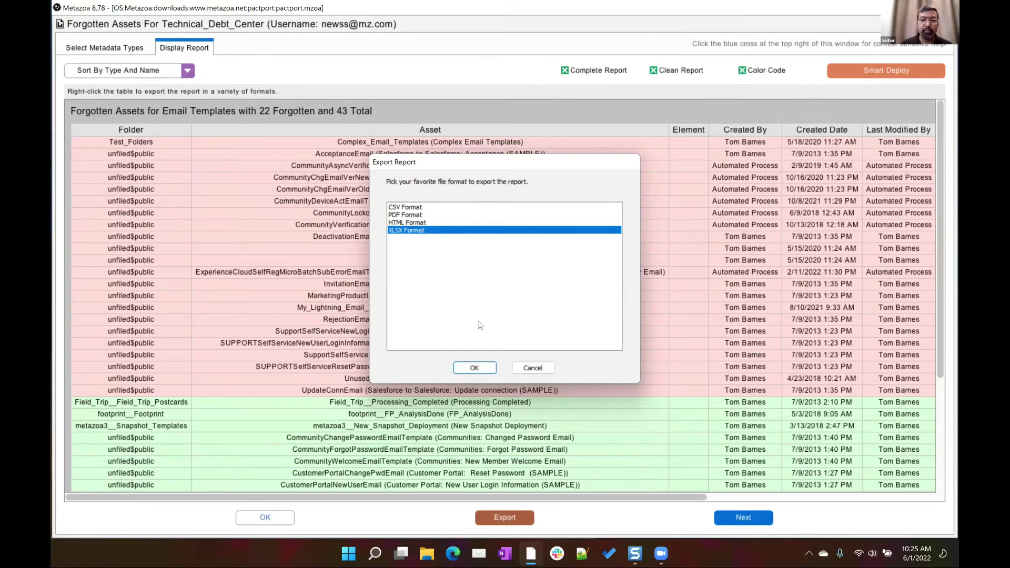
click(533, 368)
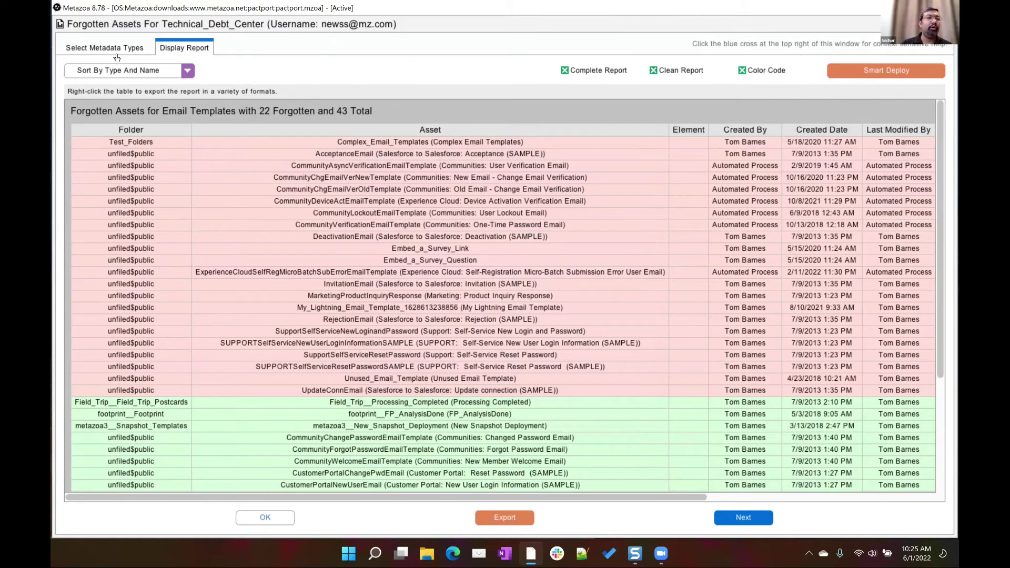
Review the metadata types available for the Forgotten Assets report and close the report.
click(117, 48)
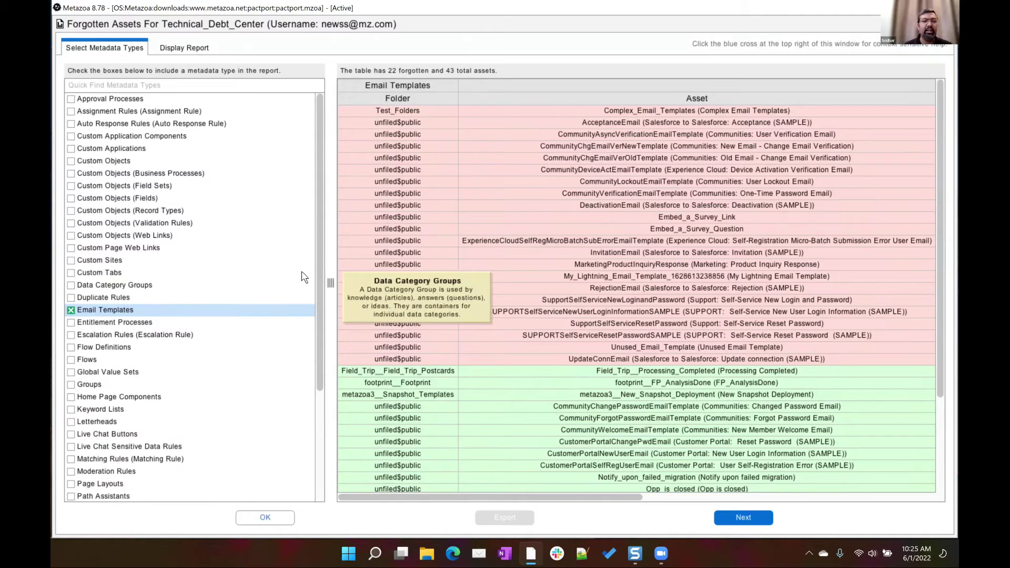
scroll(317, 263, down, 1)
drag(322, 305, 328, 398)
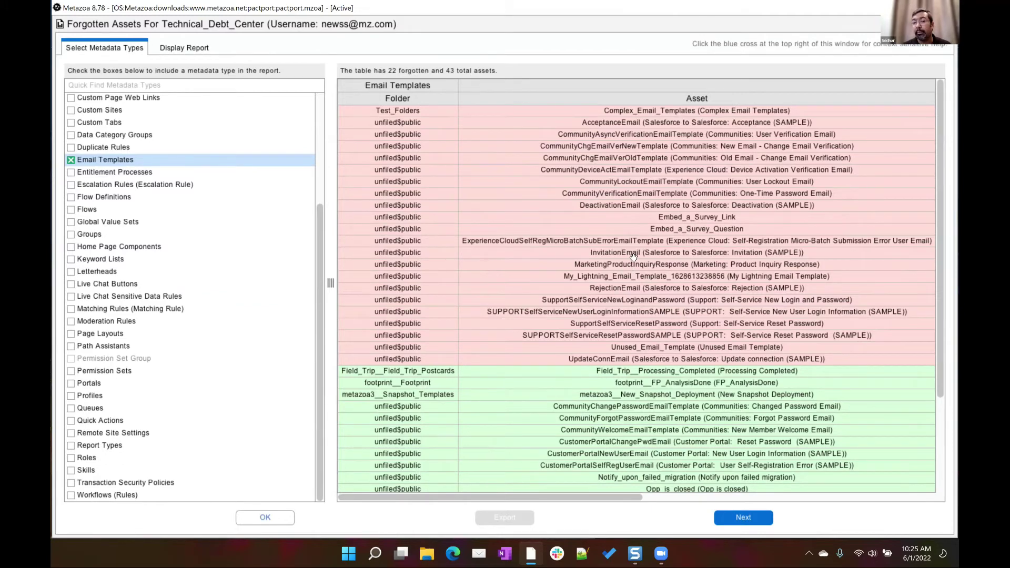
click(265, 519)
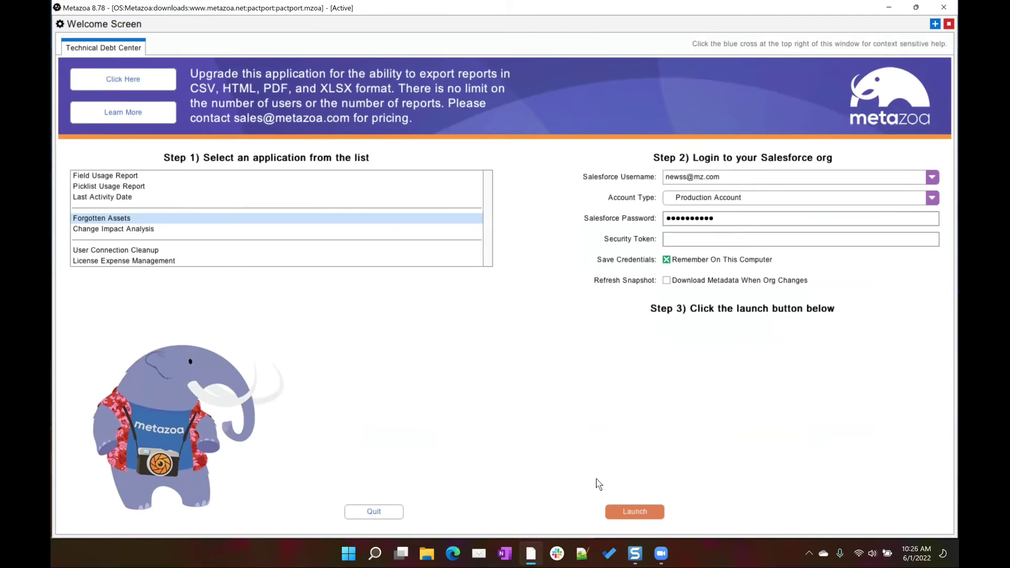
Relaunch the Forgotten Assets report, preview the Email Templates assets again, and close the report.
click(636, 511)
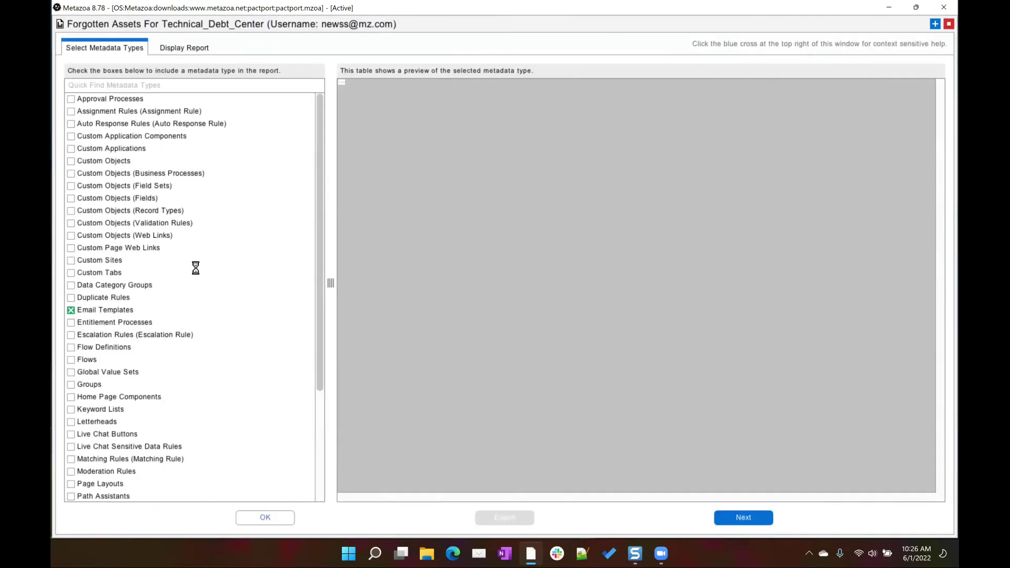
click(197, 309)
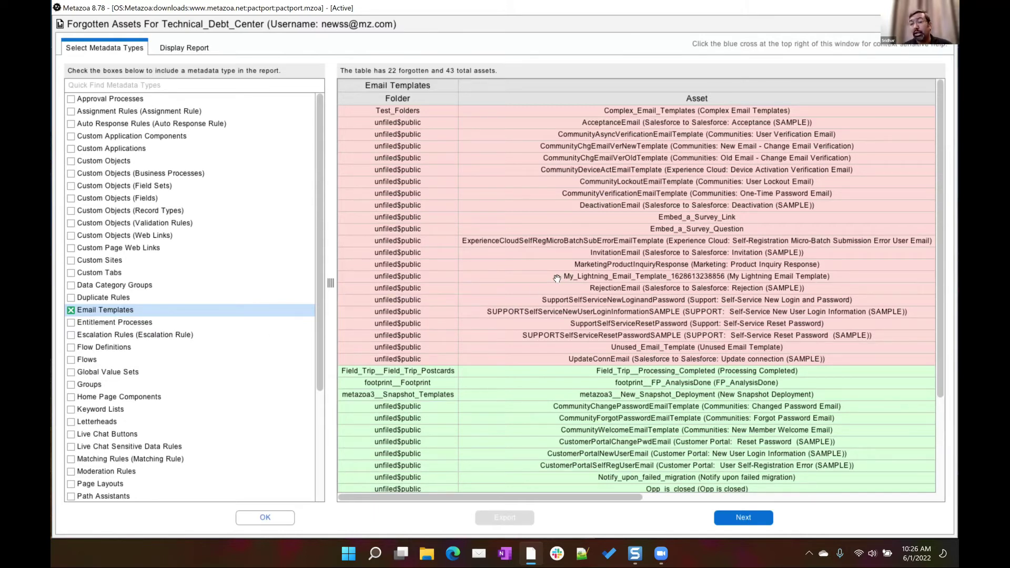
click(282, 520)
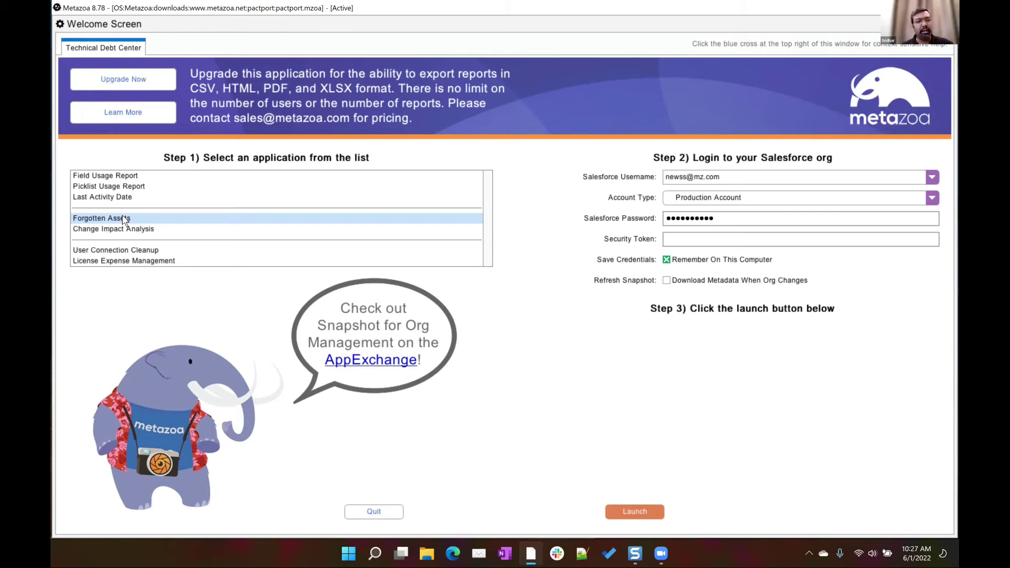
Launch the Last Activity Date report and preview it for all EmailTemplate records.
click(115, 198)
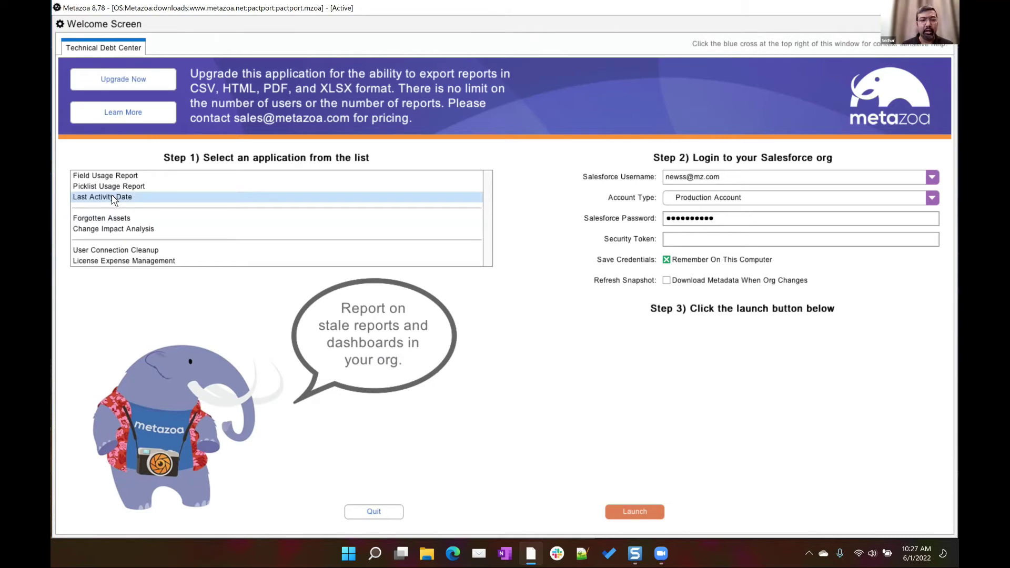
click(619, 517)
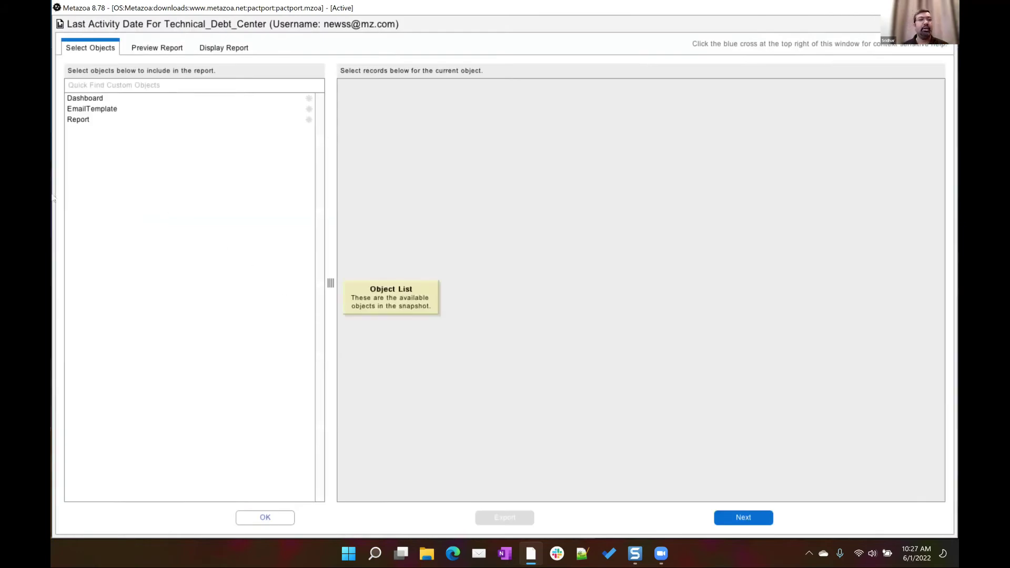
click(90, 109)
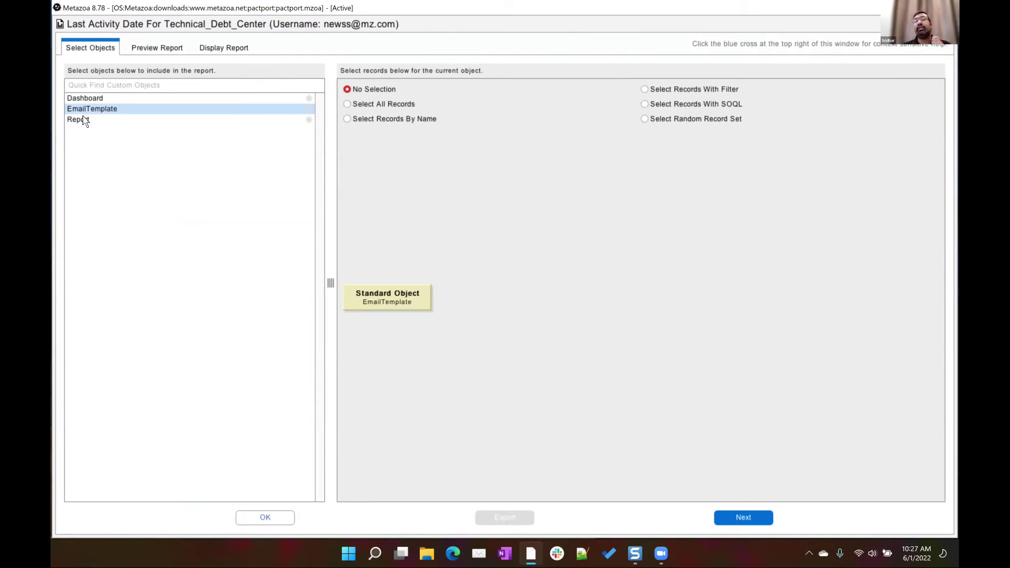
click(382, 104)
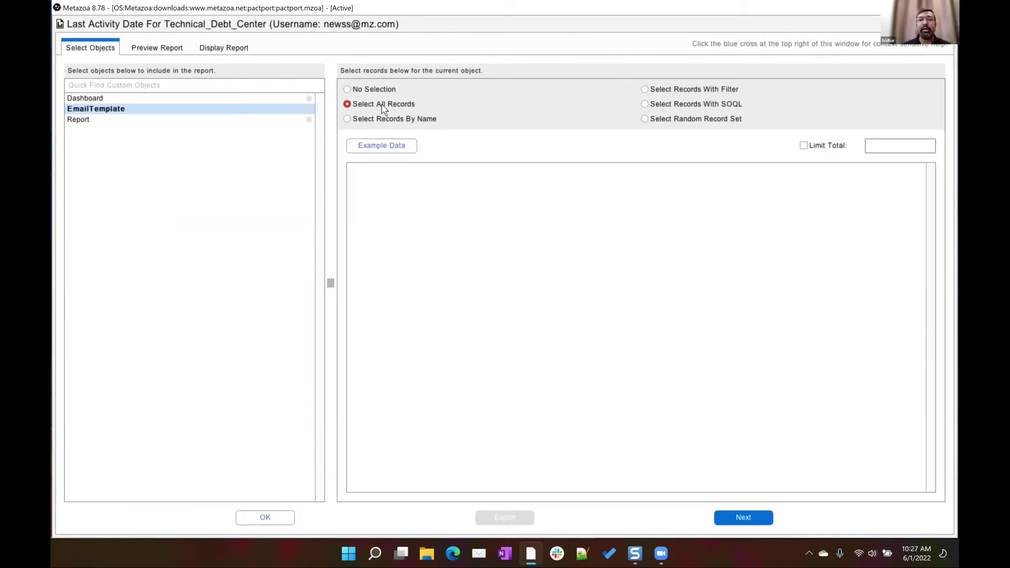
click(163, 47)
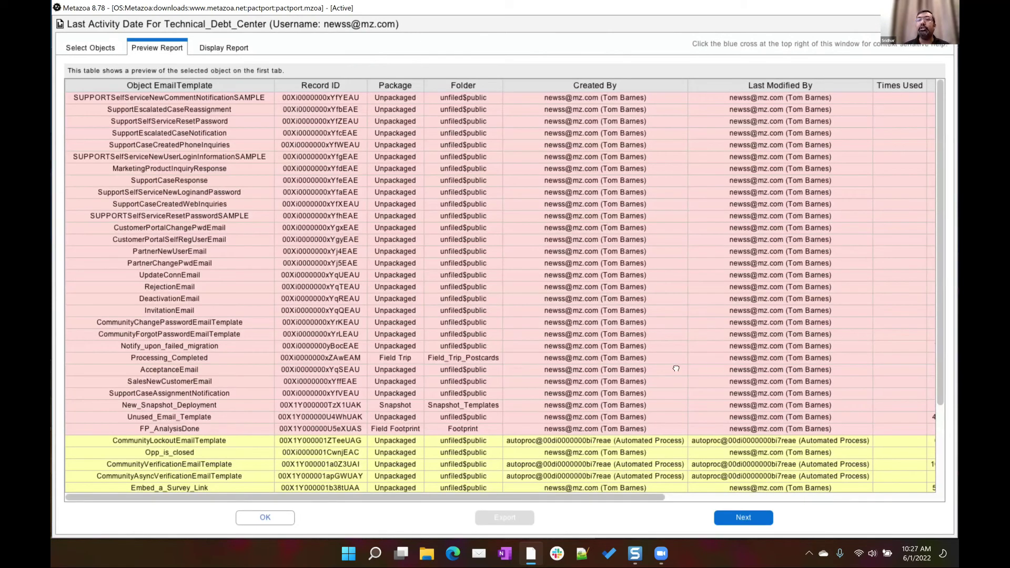
Examine the email templates' usage and activity dates, and check the color-coding thresholds in Manage Activity without changing them.
scroll(676, 369, right, 10)
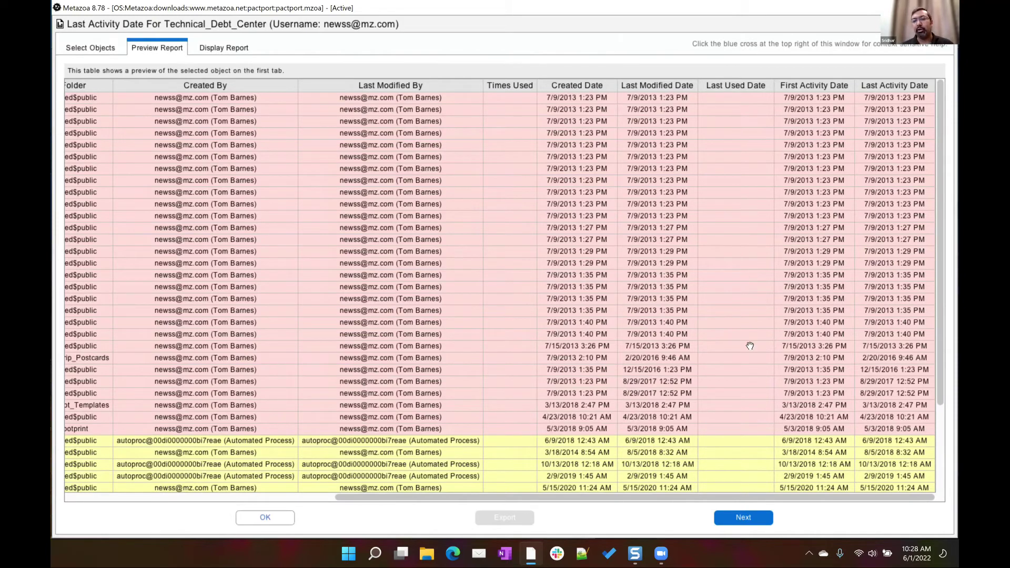
scroll(733, 218, down, 3)
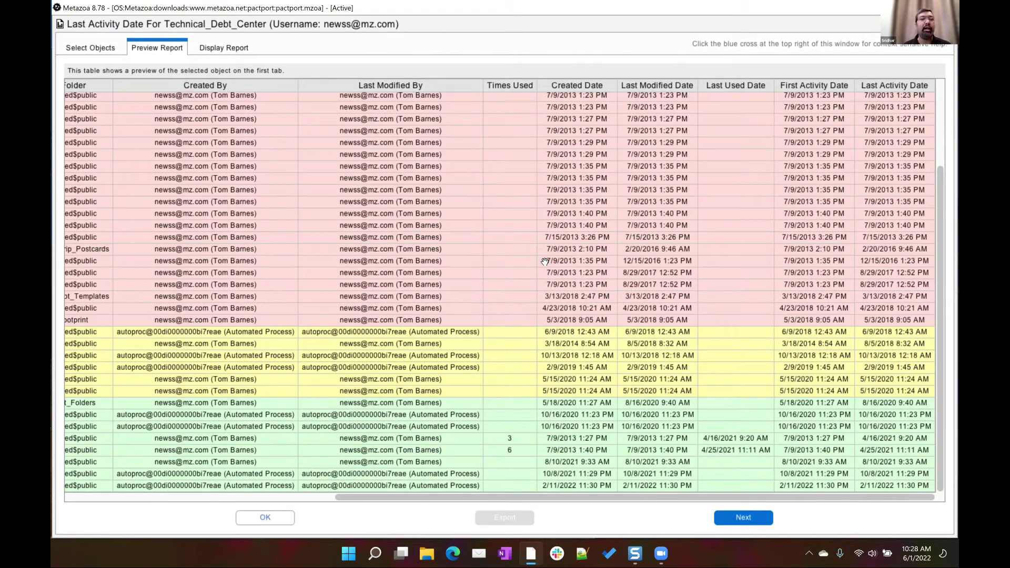
right_click(506, 219)
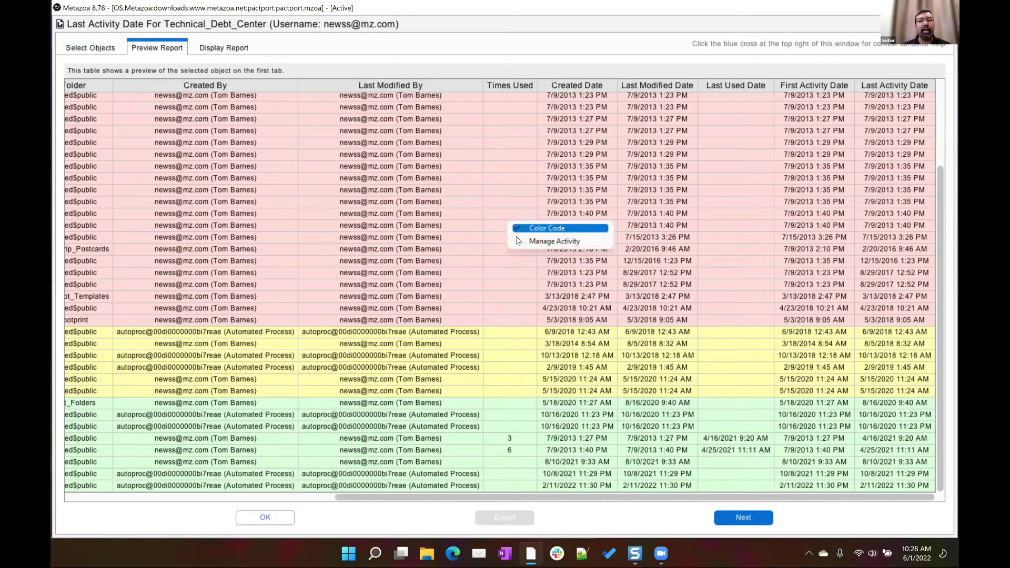
click(520, 243)
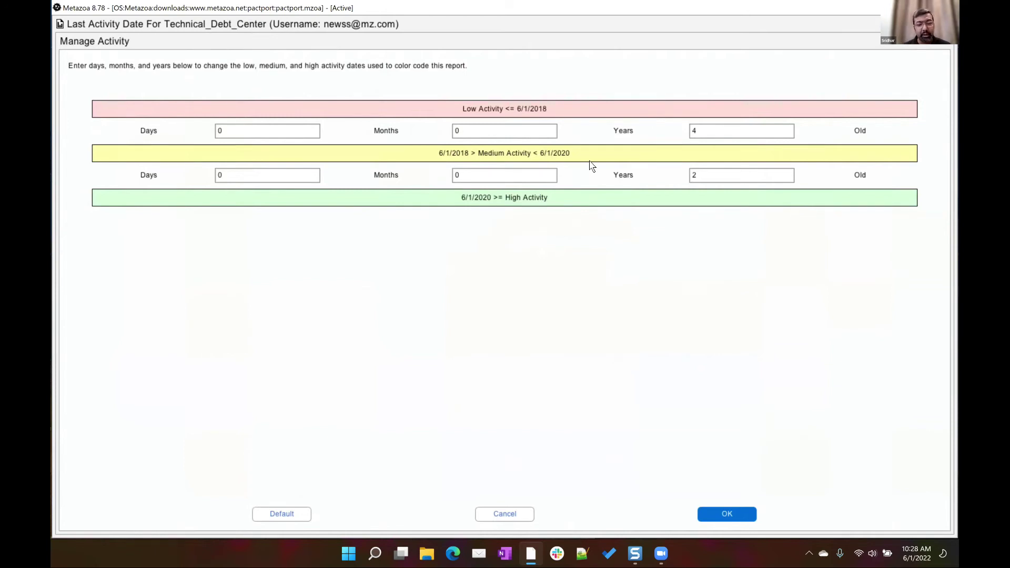
click(525, 514)
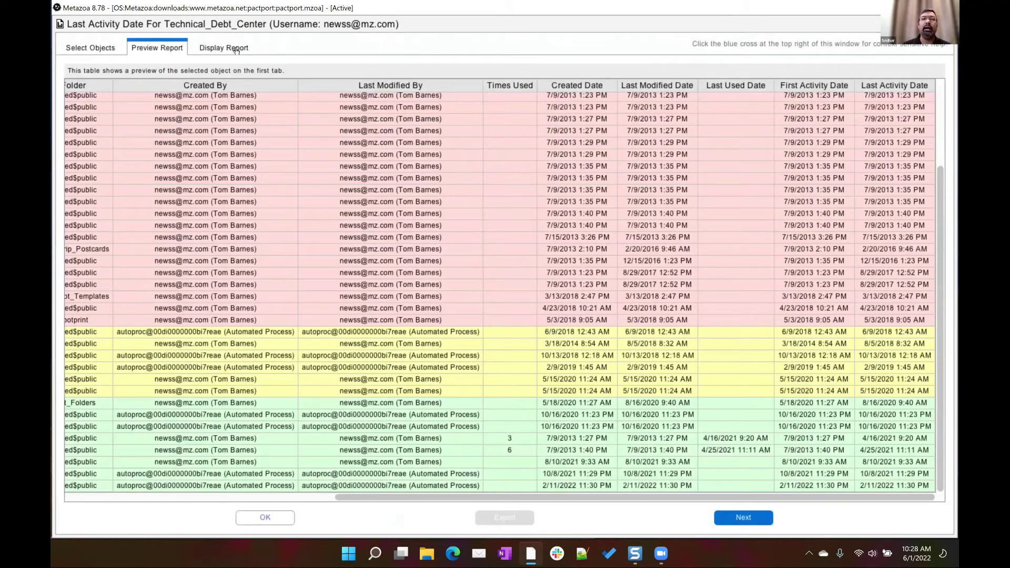
Close the Last Activity Date report and launch Change Impact Analysis.
click(107, 50)
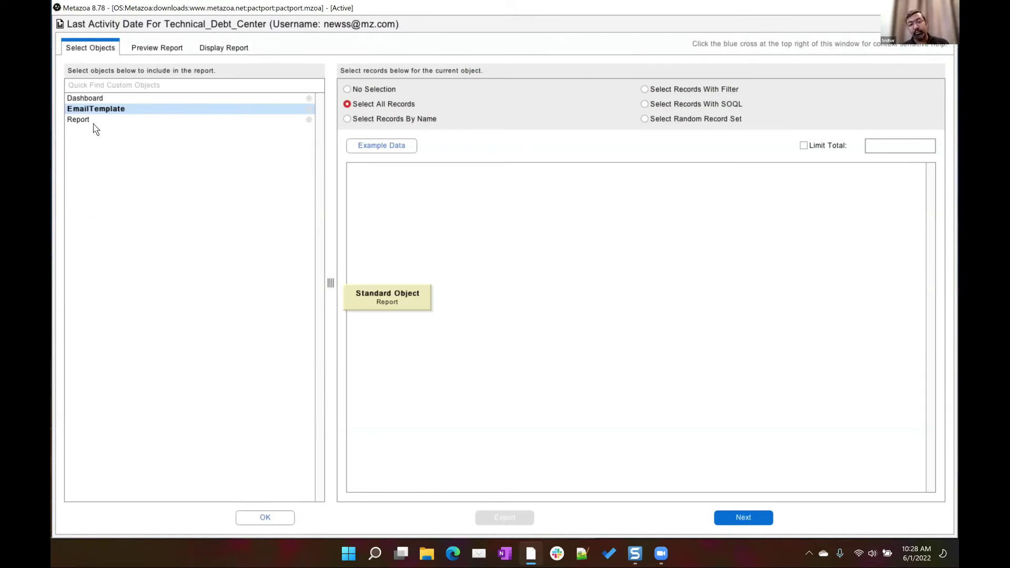
click(265, 518)
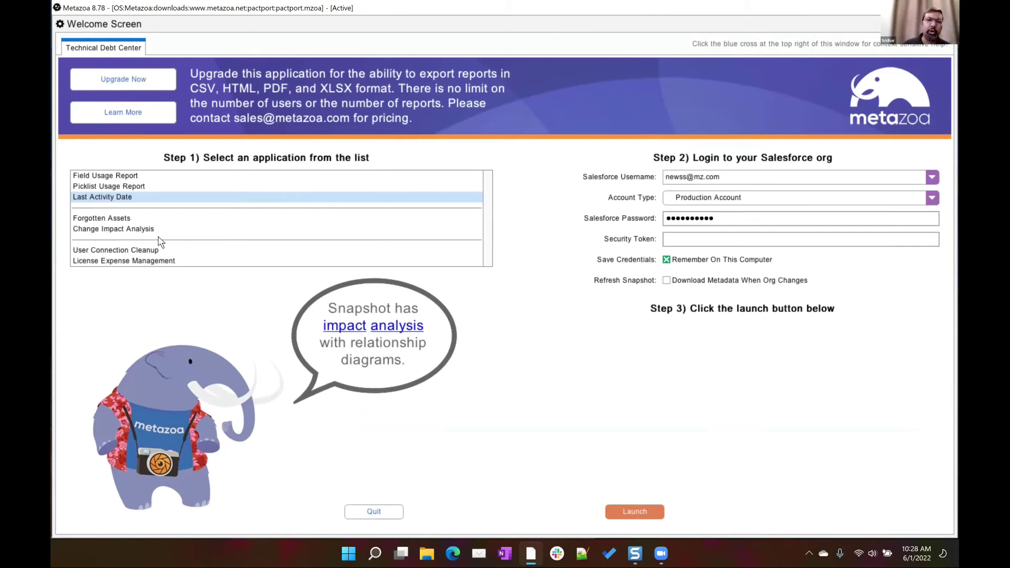
click(140, 232)
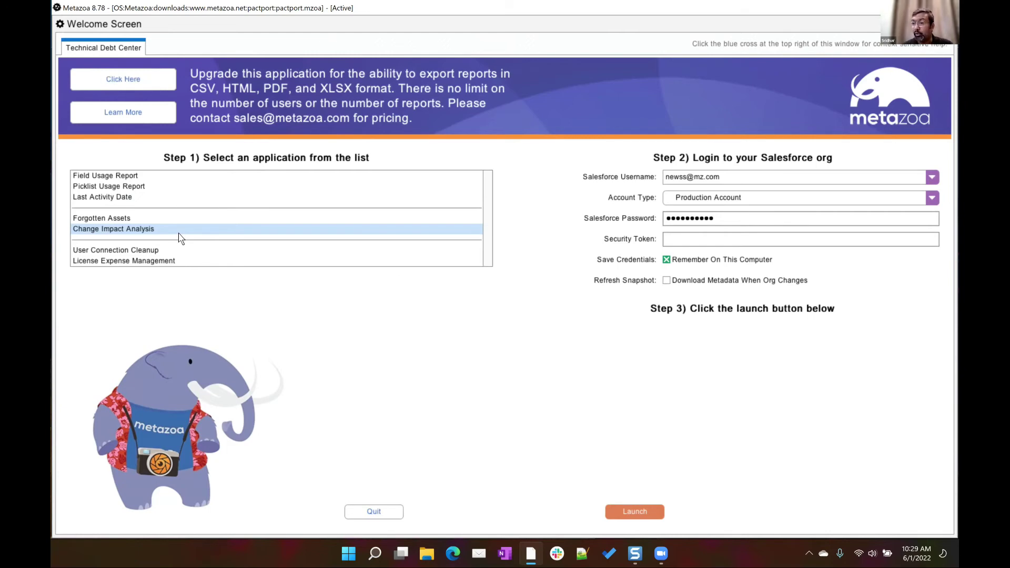
click(633, 512)
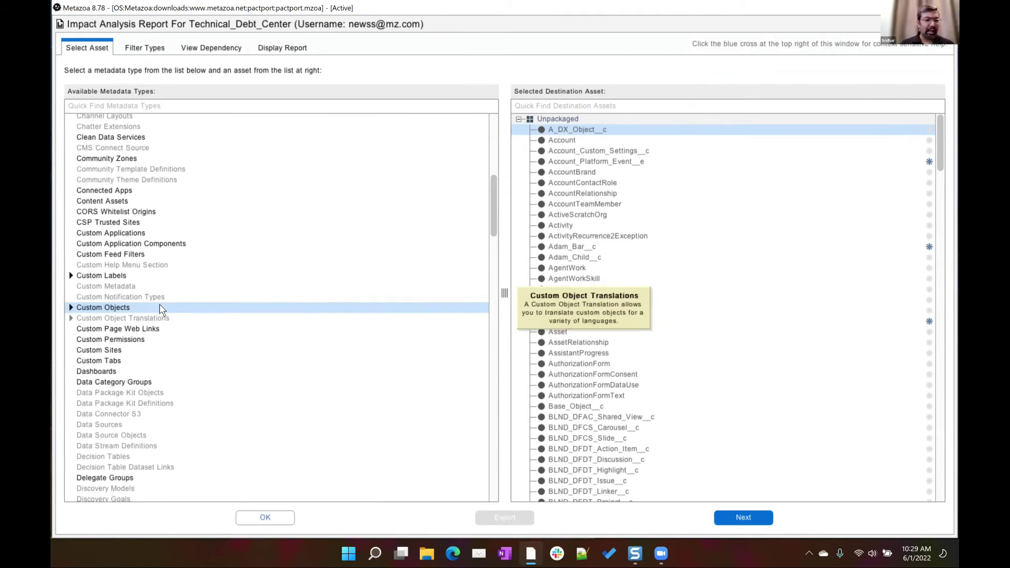
Filter the Custom Objects fields for "Stage" and select Opportunity's StageName as the destination asset.
click(70, 307)
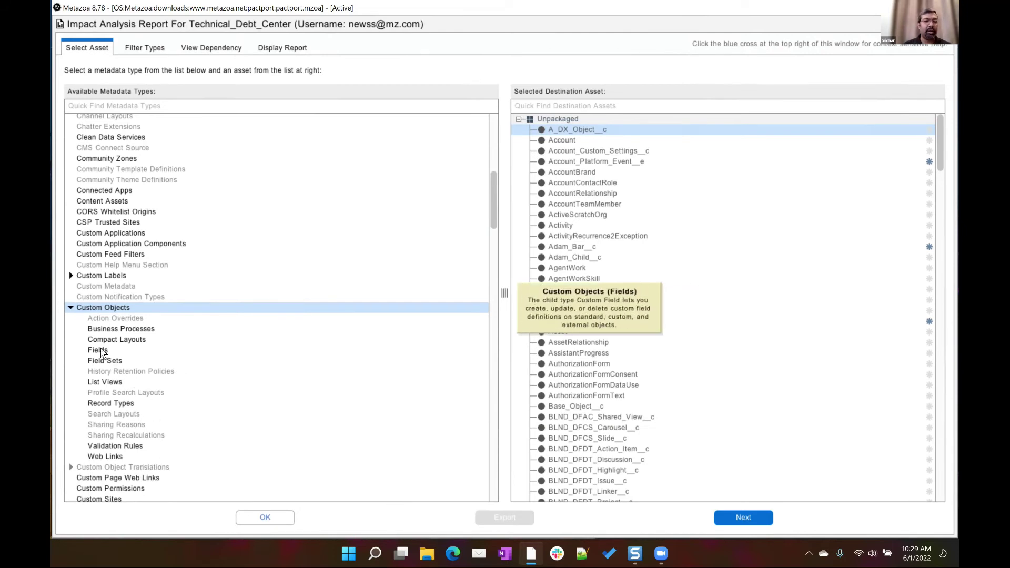
click(101, 351)
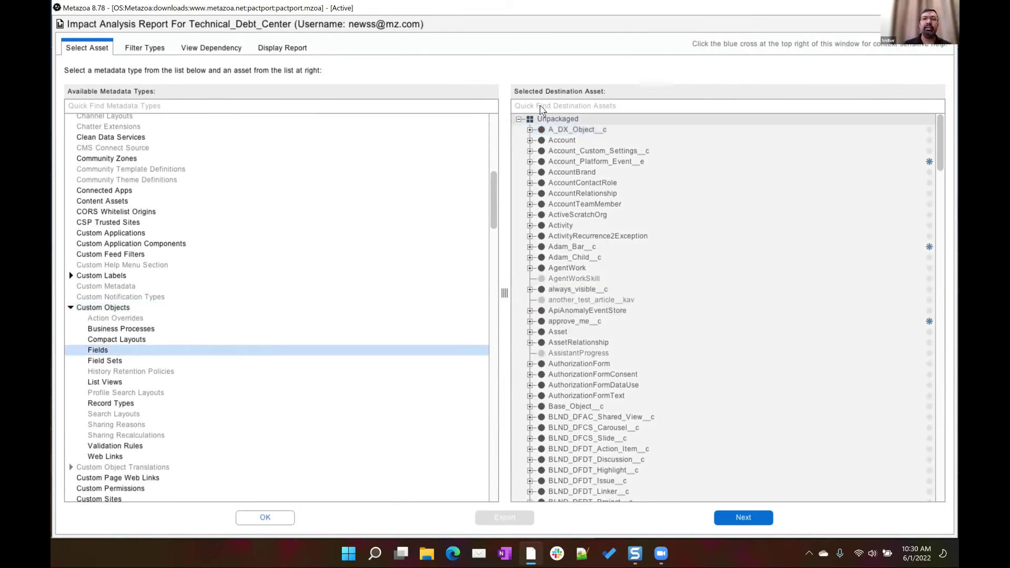
click(533, 108)
text(Stage)
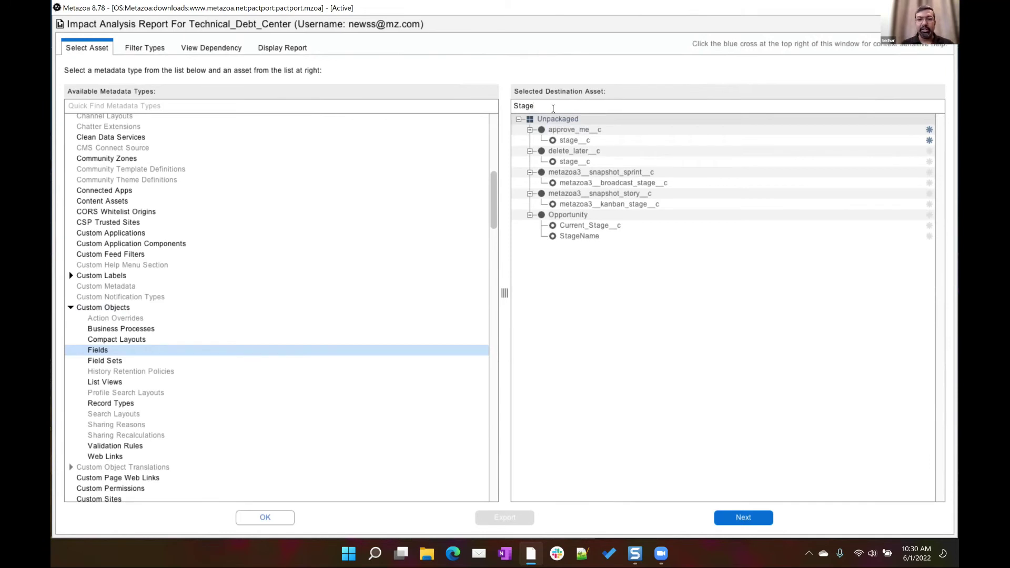
click(599, 239)
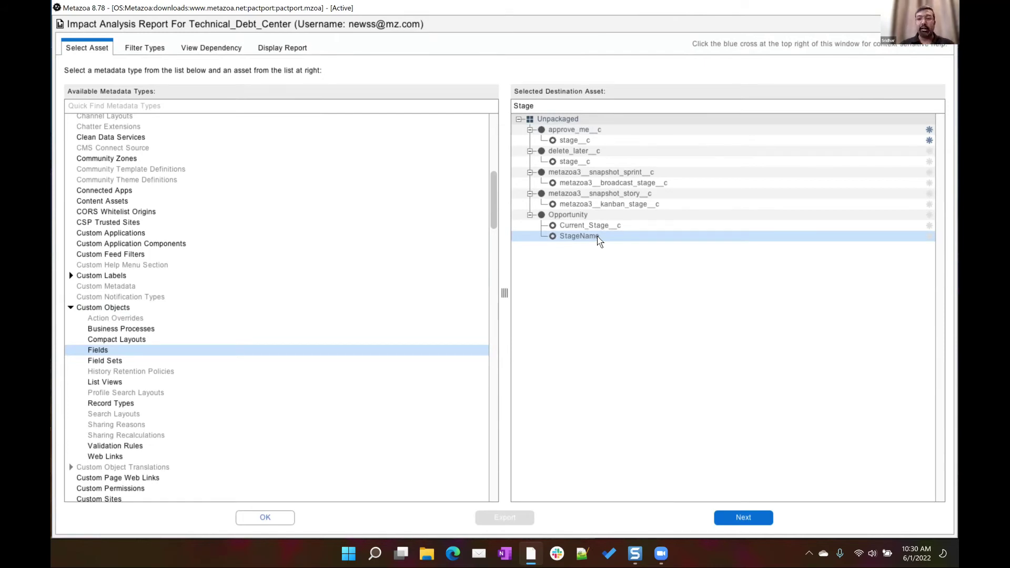
Filter the metadata types for "Email", choose Email Templates, and select the Opp_is_closed template as the destination asset using "Opp".
click(181, 108)
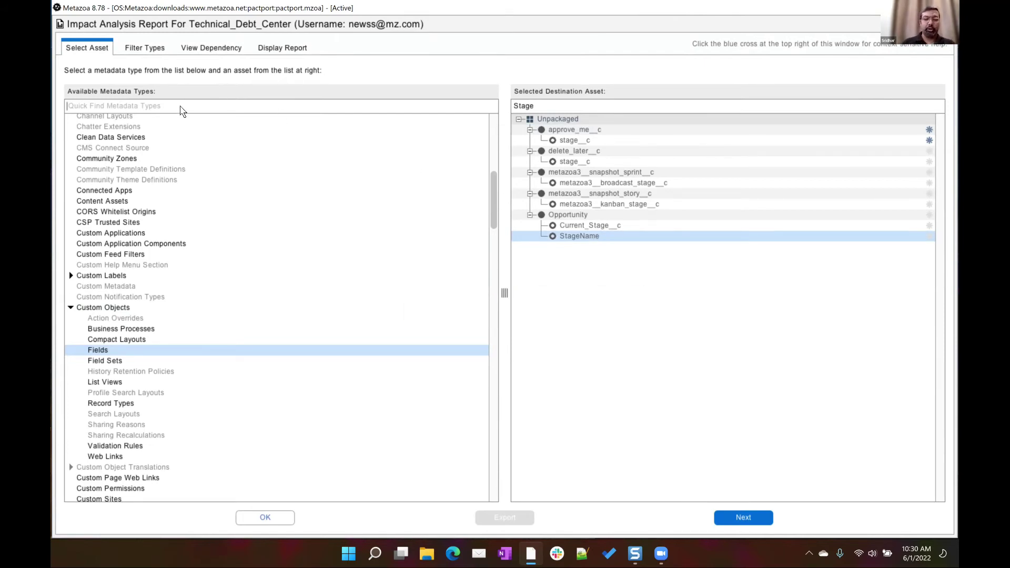
text(Email)
click(132, 140)
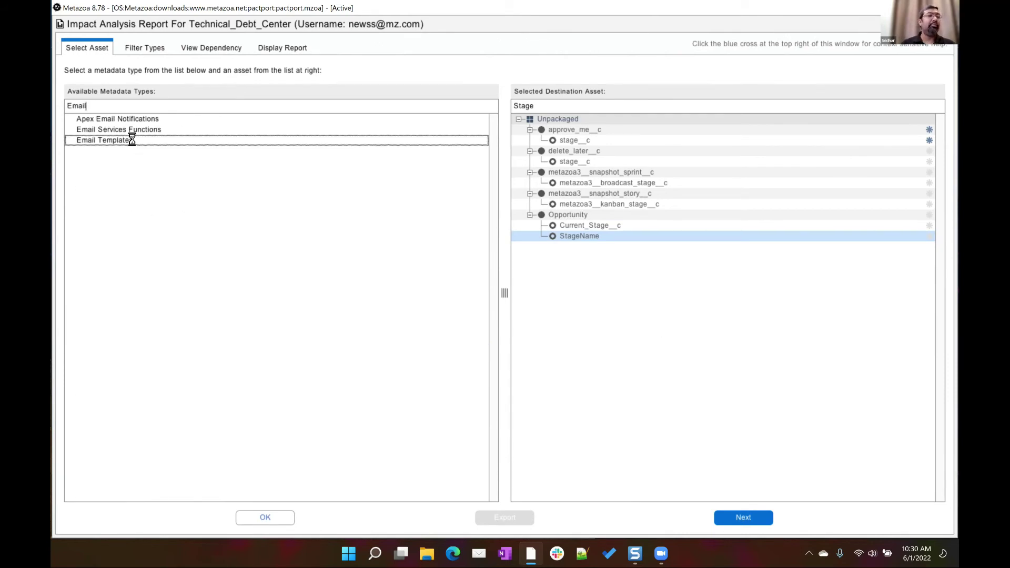
click(562, 107)
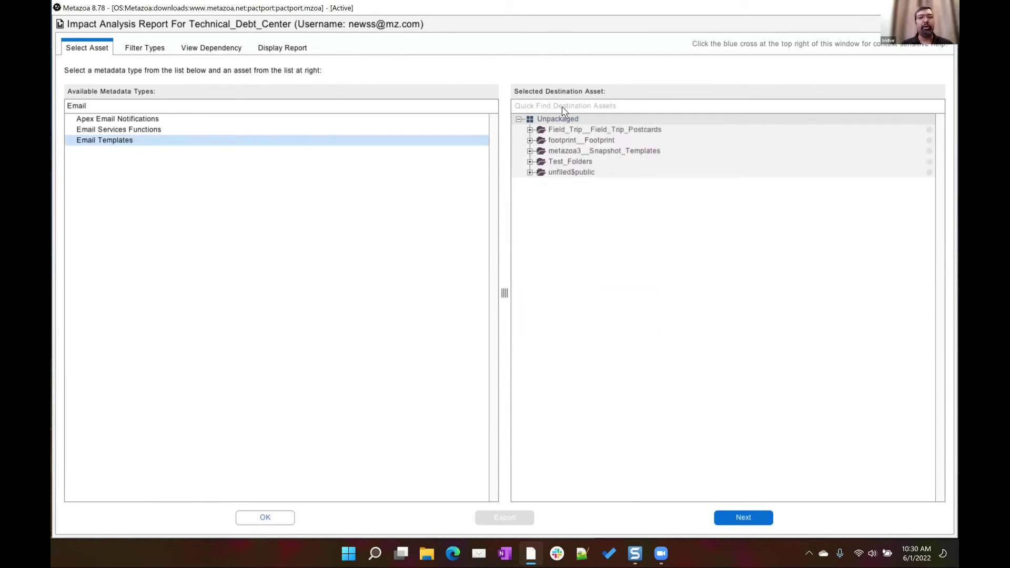
text(Opp)
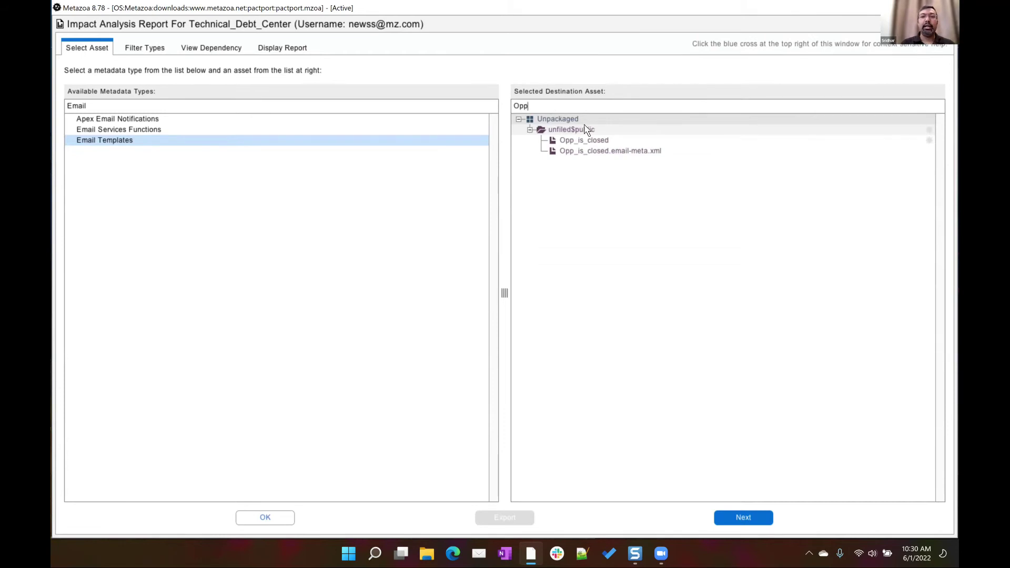
click(591, 143)
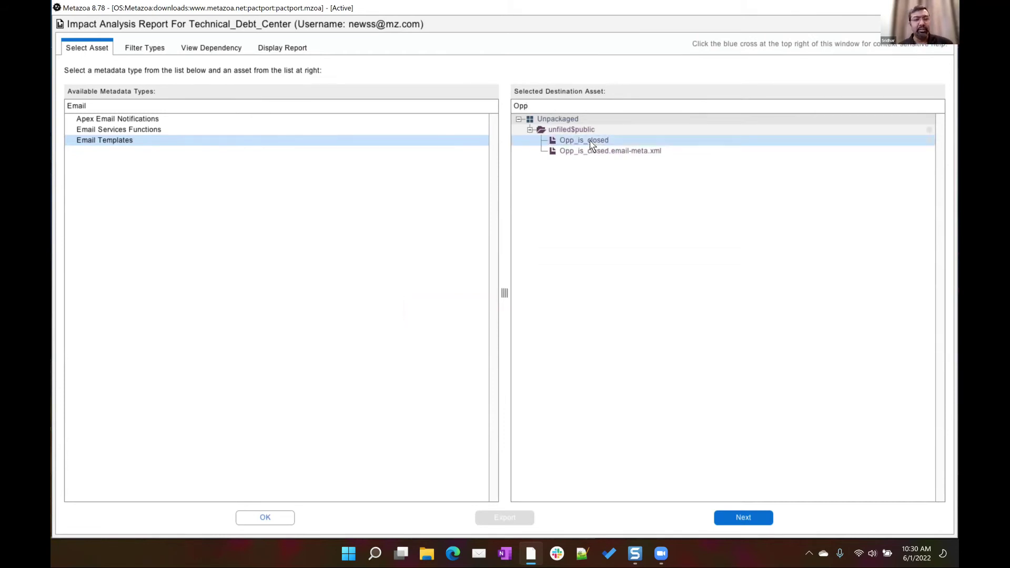
Include all available metadata types in the impact analysis and generate the dependency diagram.
click(743, 517)
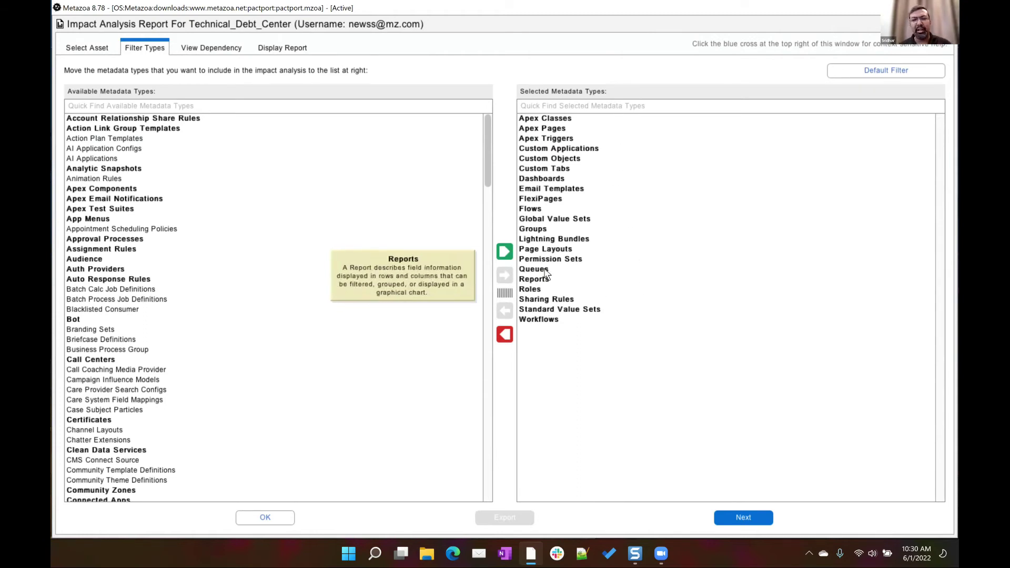
click(505, 251)
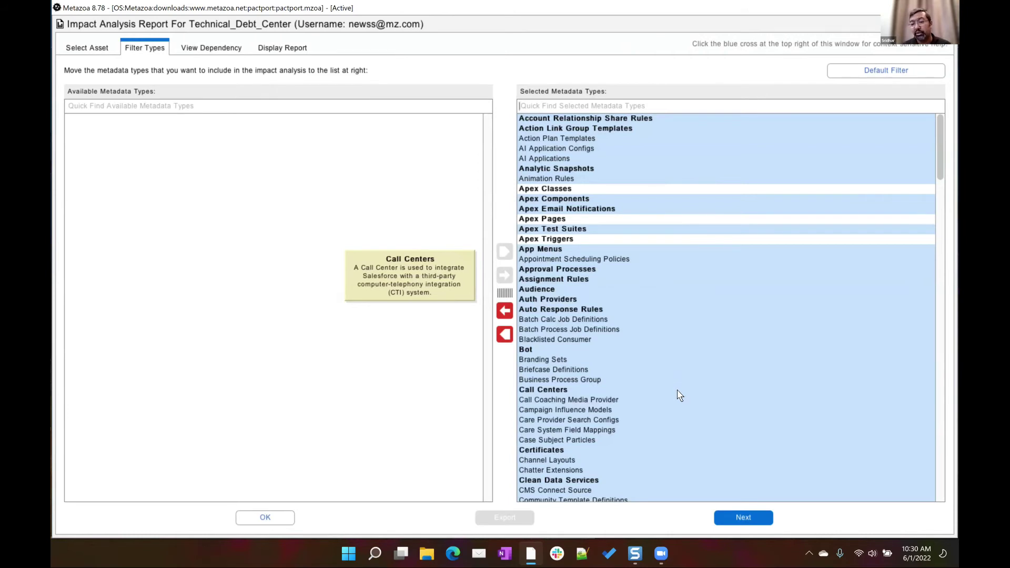
click(747, 518)
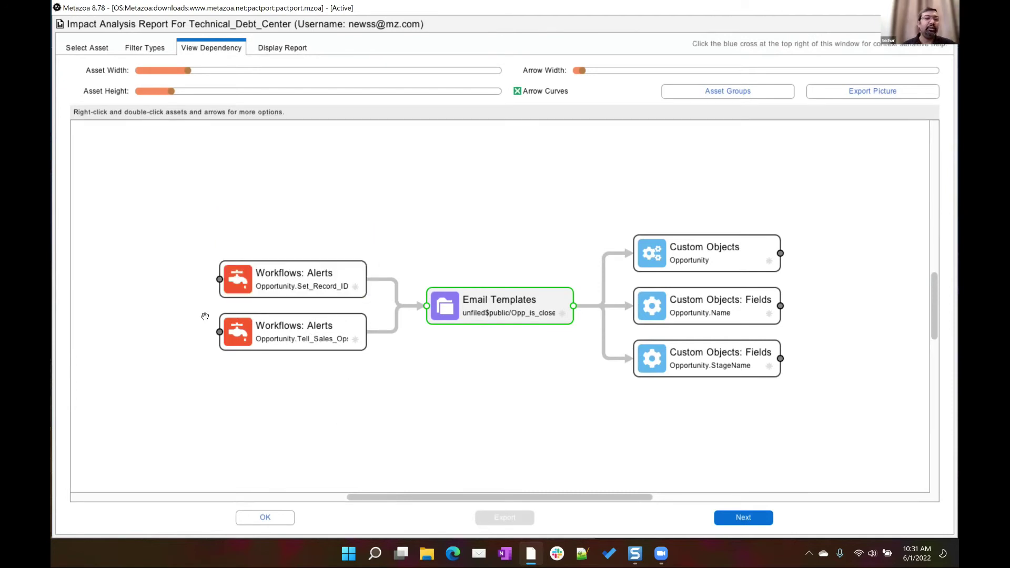
Expand the references to the Opportunity.Set_Record_ID workflow alert and to its Account_SetActive flow in the dependency diagram.
click(219, 279)
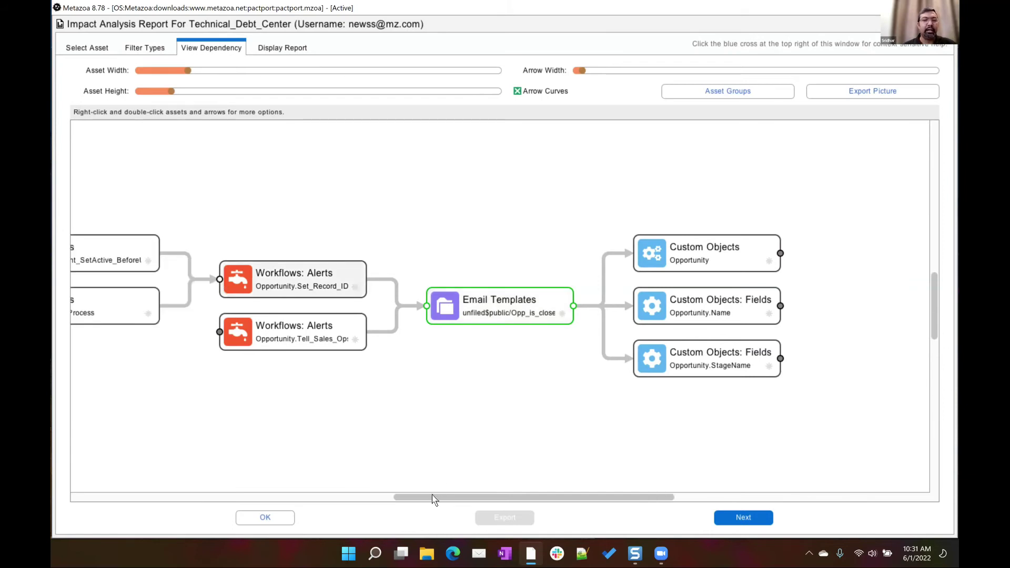
drag(435, 497, 371, 497)
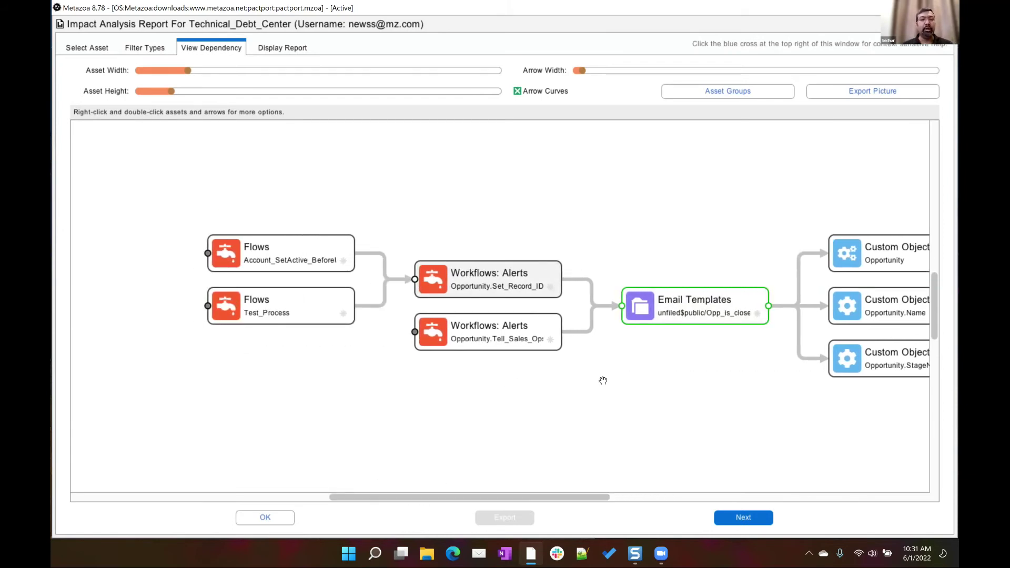
click(208, 254)
drag(498, 500, 456, 500)
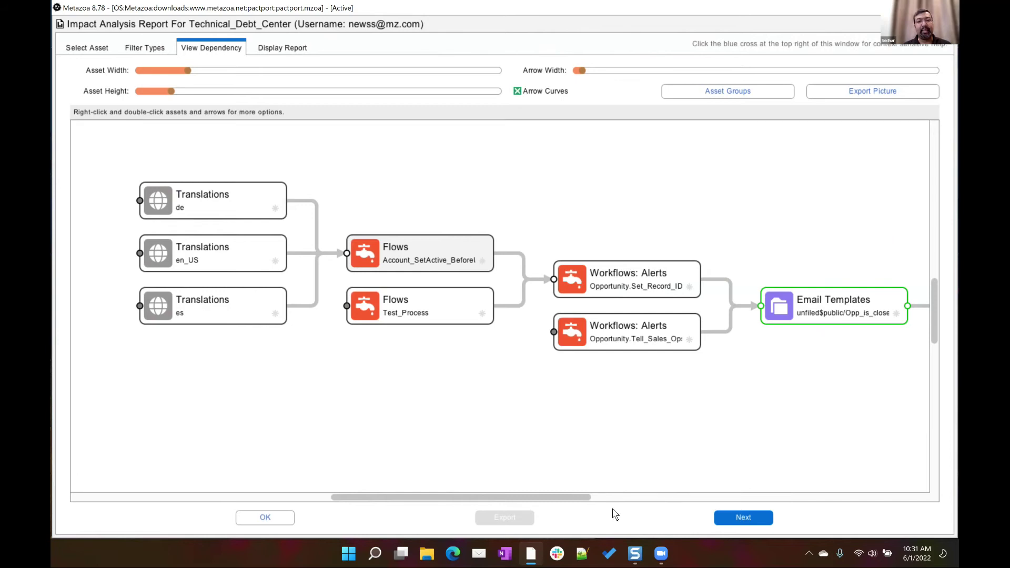
Expand the dependencies of the Opportunity custom object and its group of seven fields in the diagram.
drag(583, 497, 710, 496)
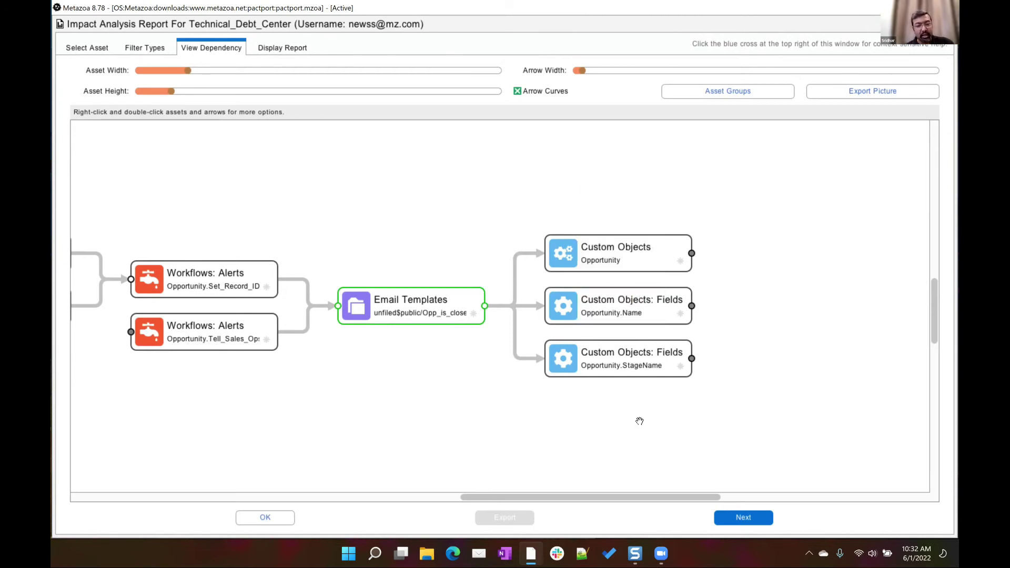
click(692, 253)
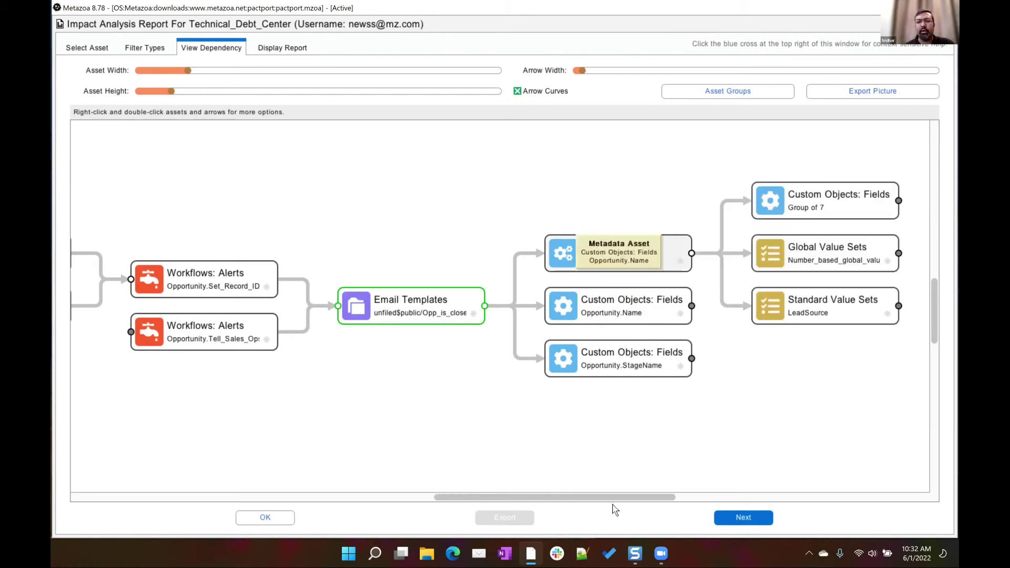
drag(631, 498, 687, 498)
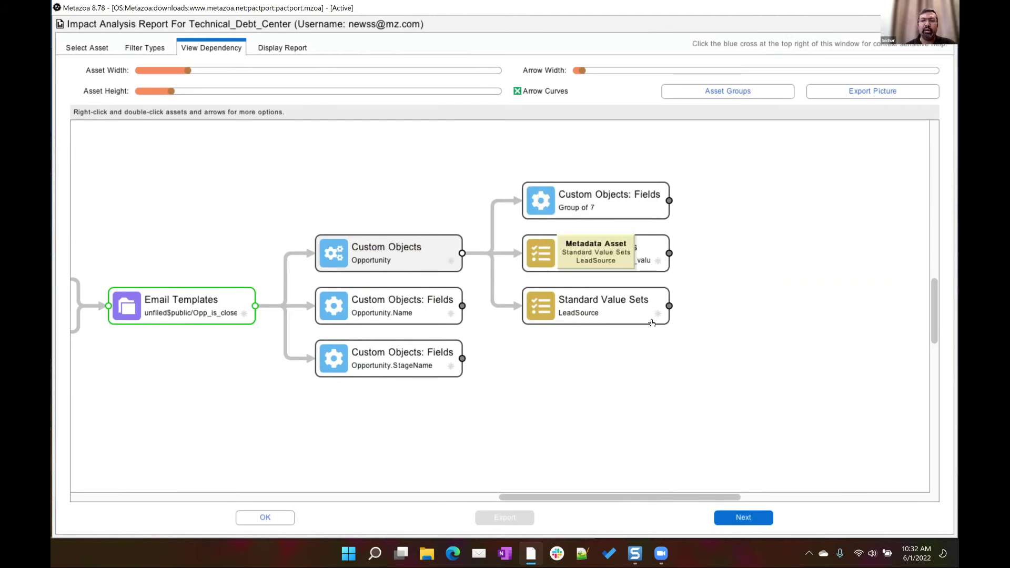
click(668, 201)
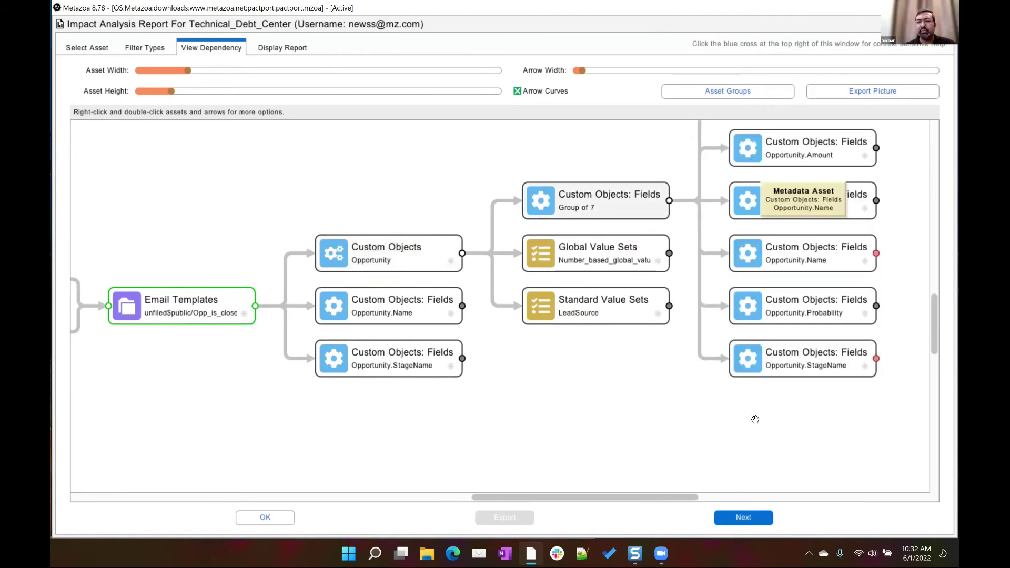
Trace the path from the de translation to the email template, and check the actions available for the Account_SetActive flow.
drag(649, 499, 506, 489)
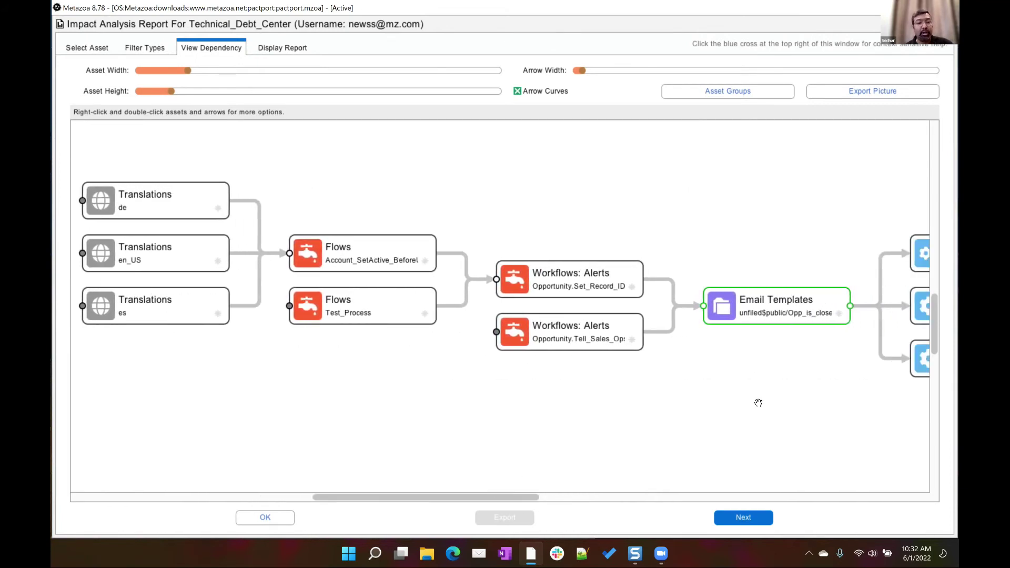
right_click(158, 208)
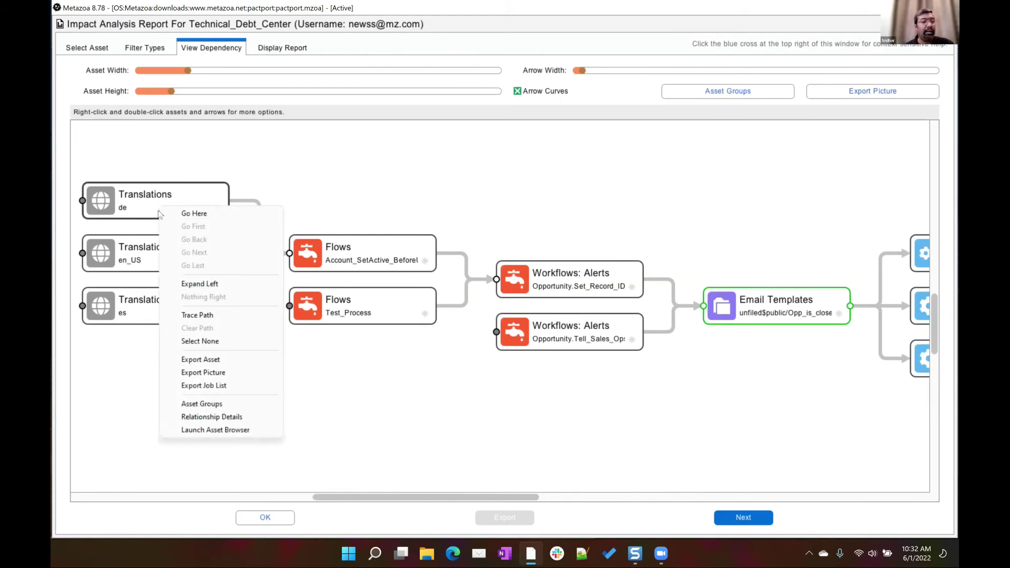
click(210, 318)
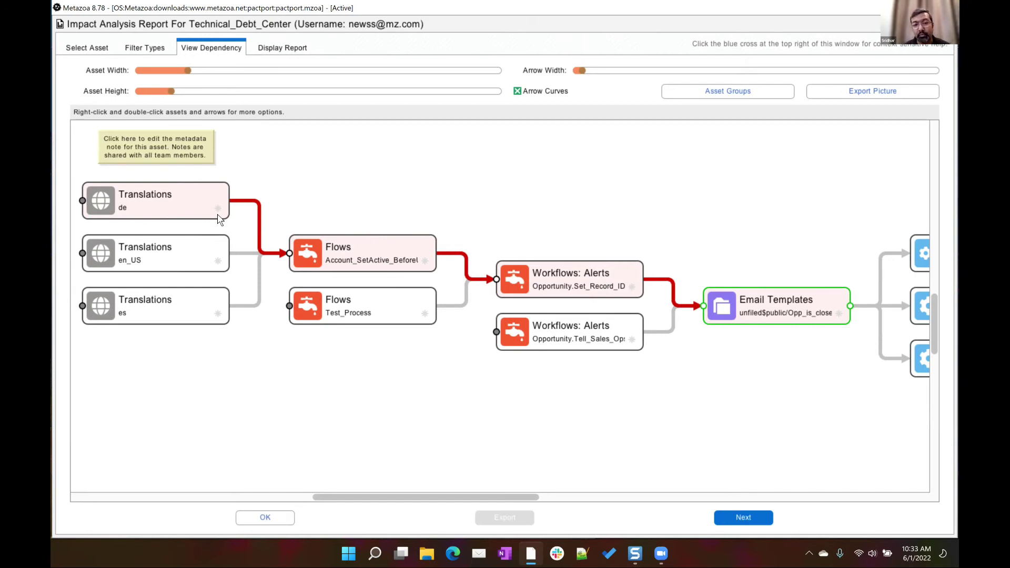
right_click(372, 252)
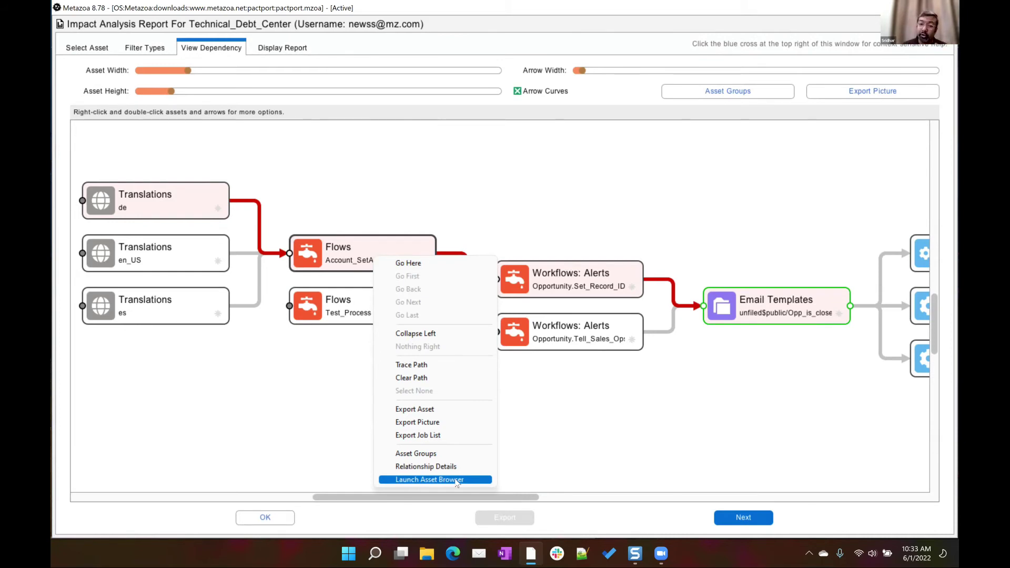
click(679, 426)
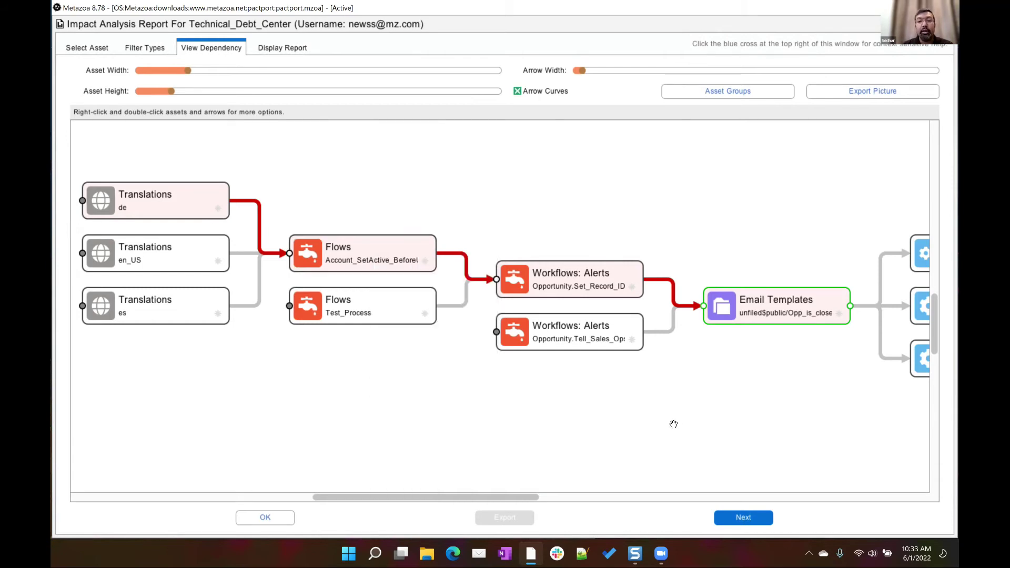
Start exporting the dependency diagram as a JPEG picture and cancel before saving the file.
click(847, 92)
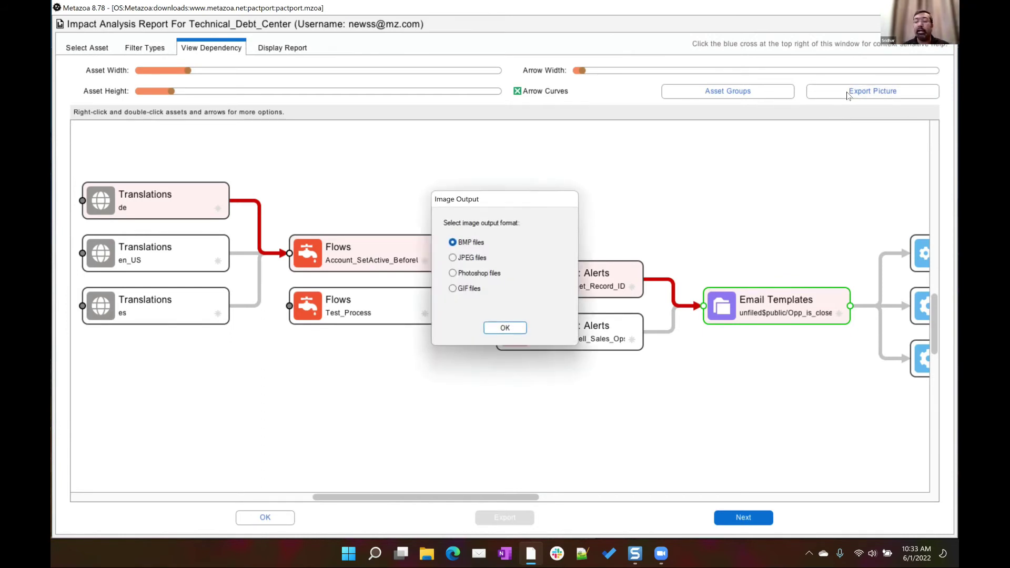
click(482, 257)
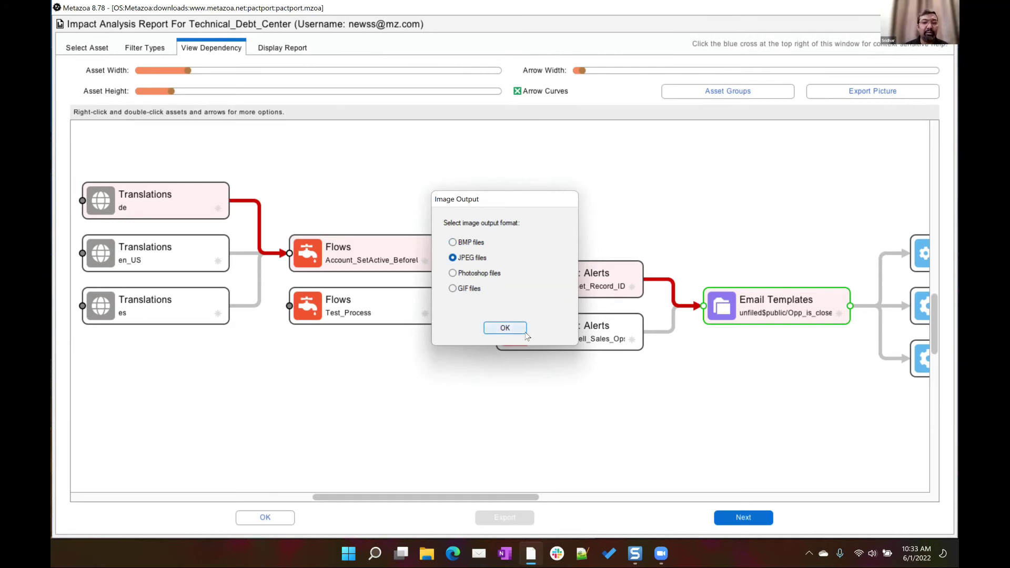
click(659, 215)
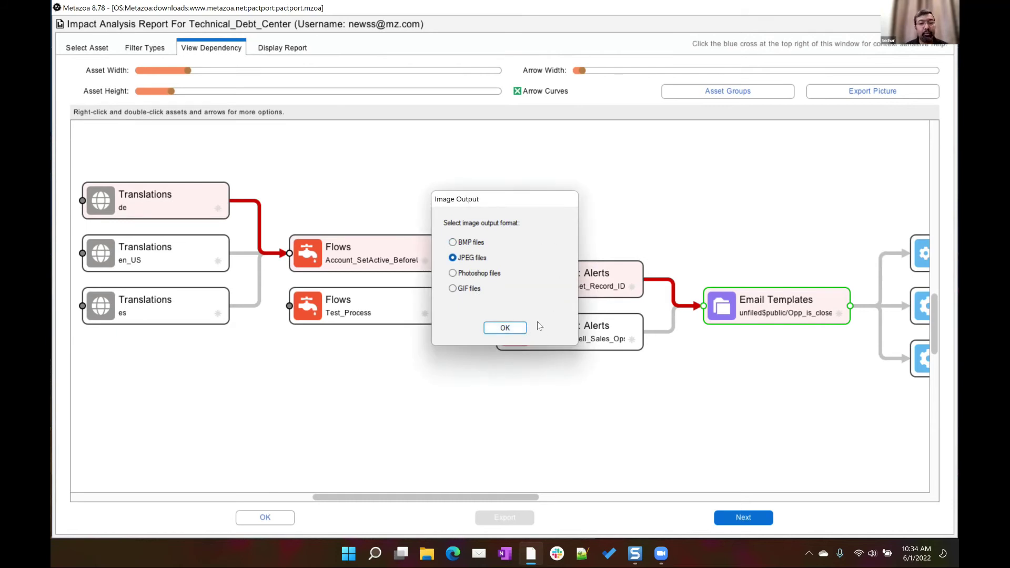
click(517, 331)
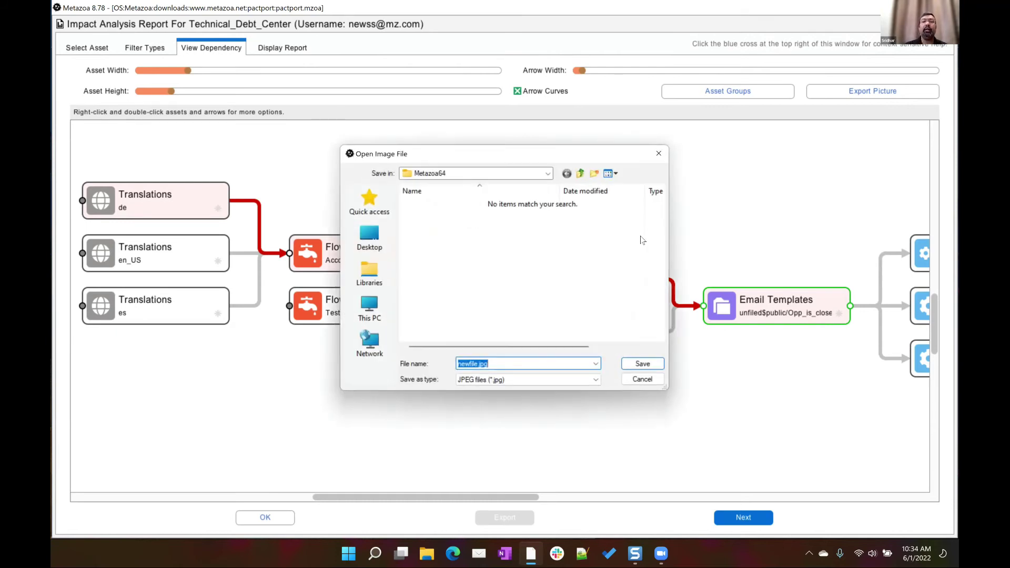
click(658, 379)
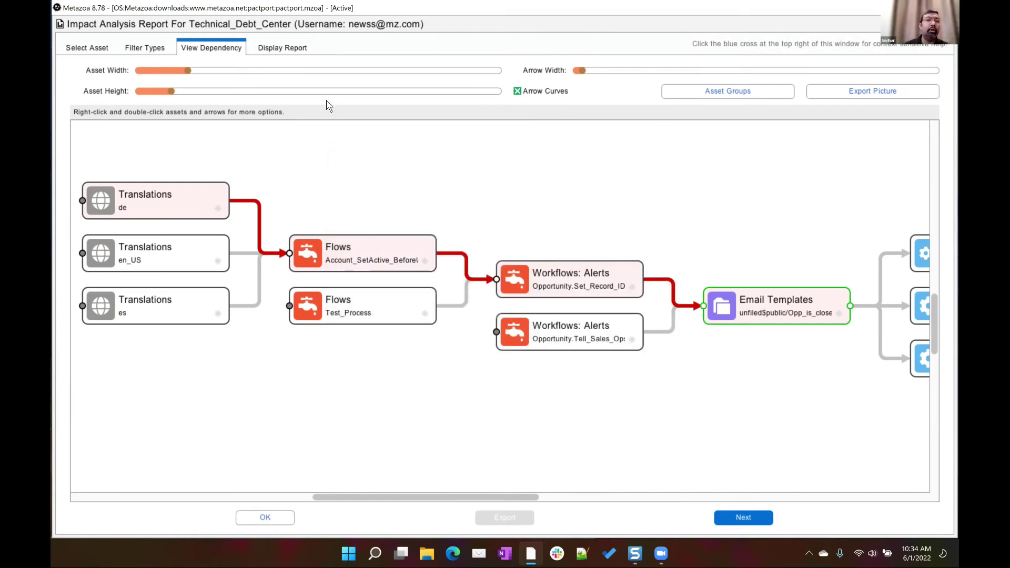
Display the impact analysis as a table report and check its export formats without exporting.
click(294, 48)
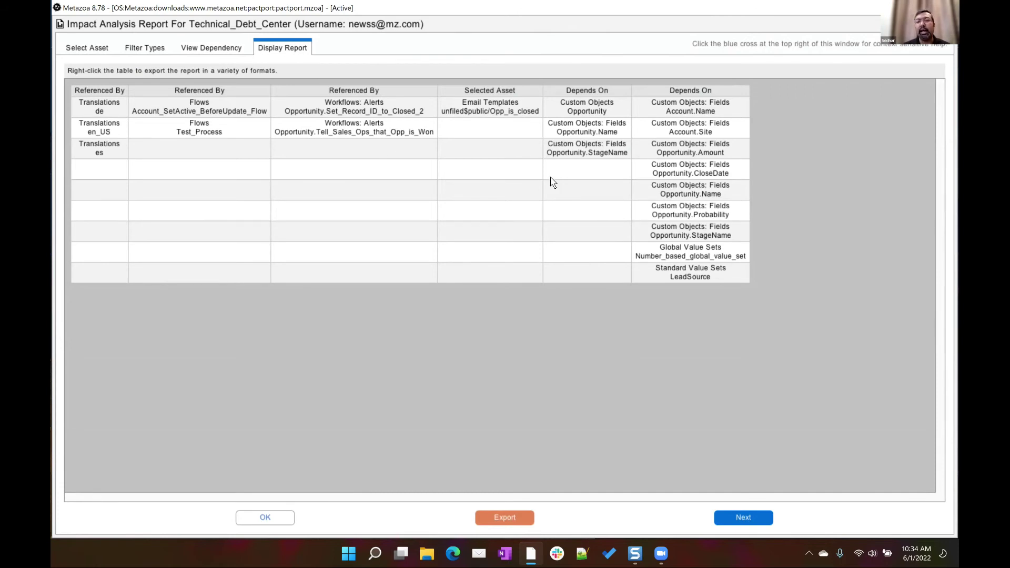
click(504, 519)
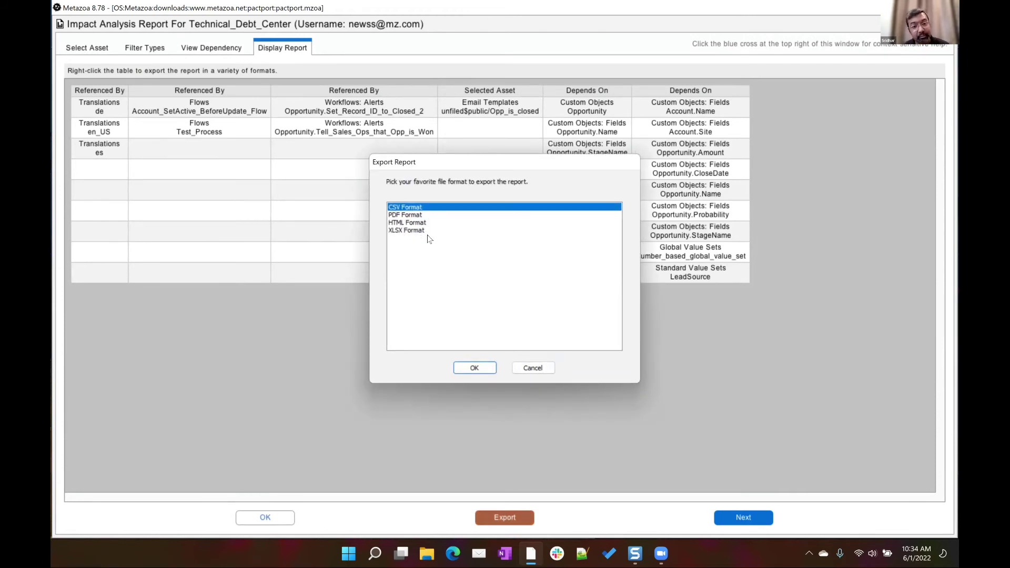
click(532, 368)
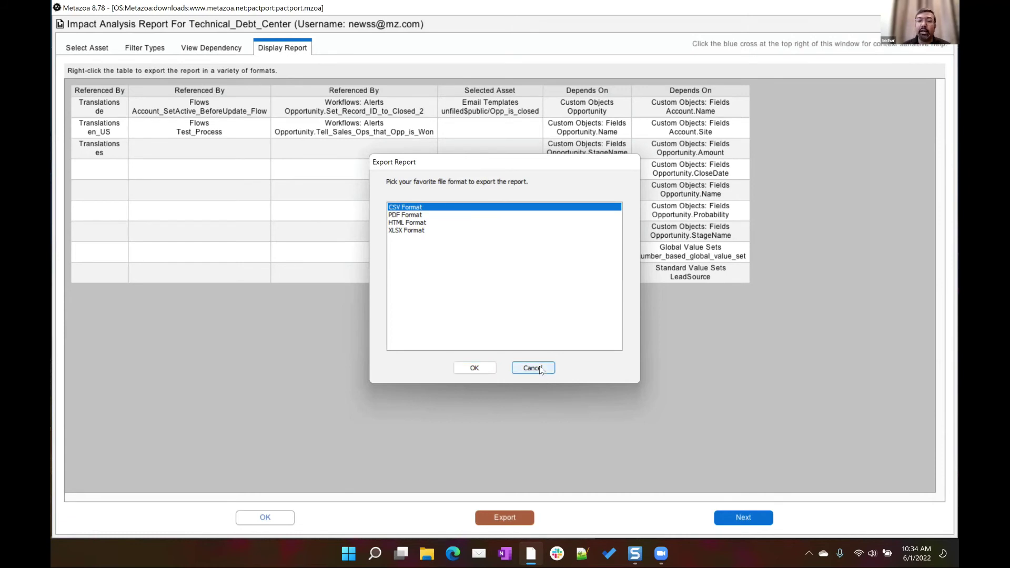
Return from the report to the asset selection and clear the "Email" filter on the metadata types.
click(208, 48)
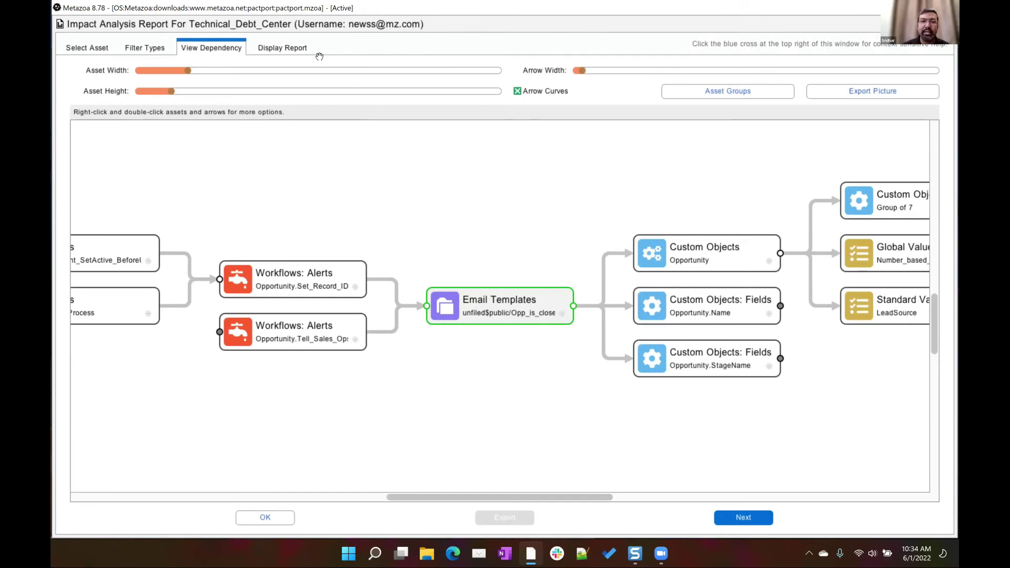
click(90, 48)
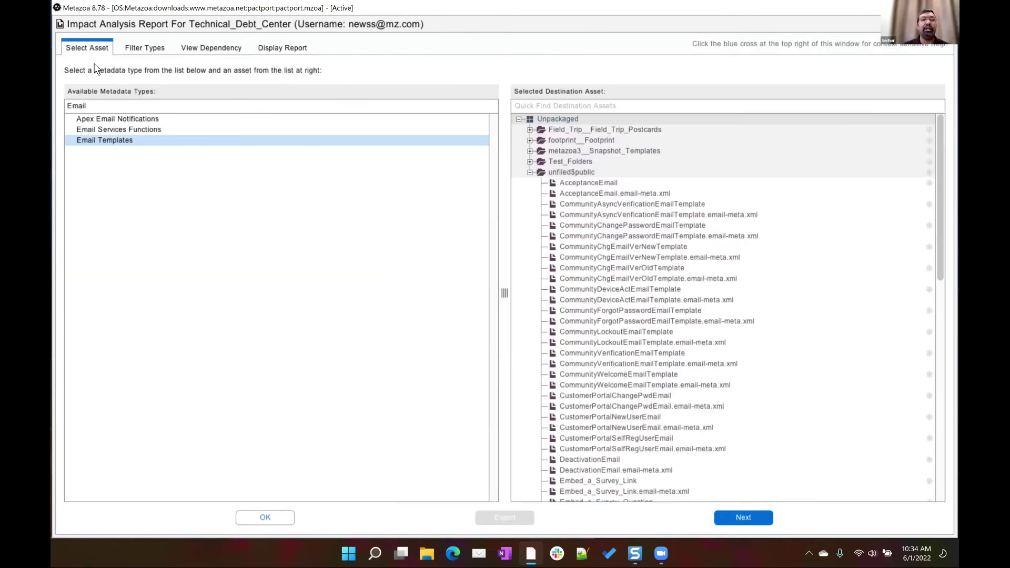
drag(94, 106, 53, 106)
key(BackSpace)
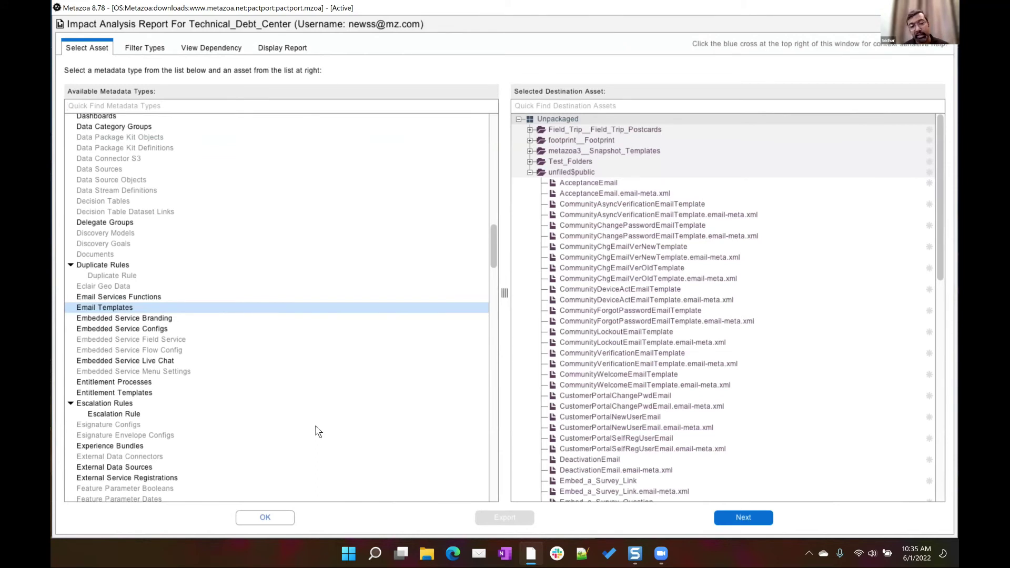
Close the impact analysis report and launch the User Connection Cleanup application.
click(281, 518)
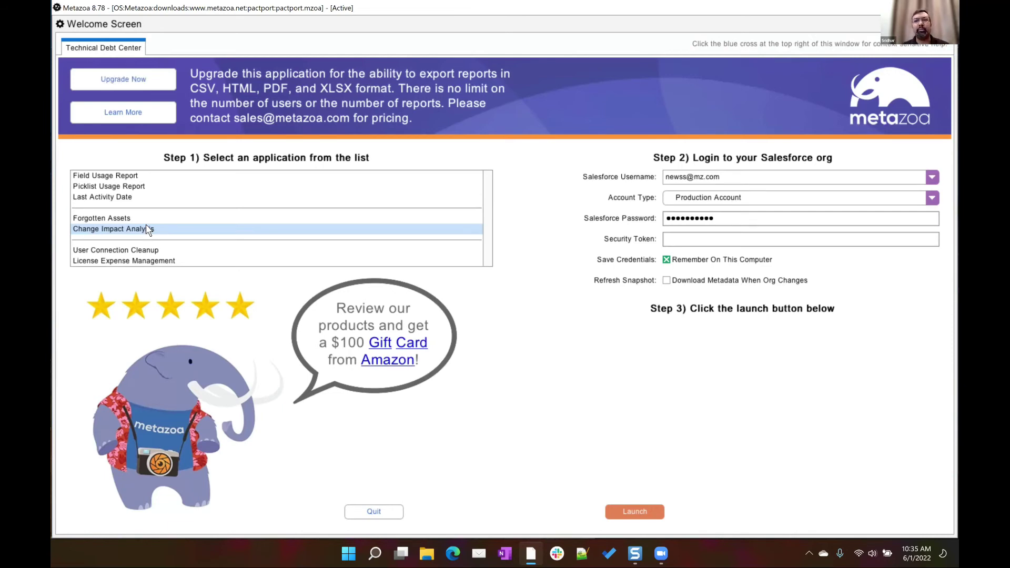
click(140, 251)
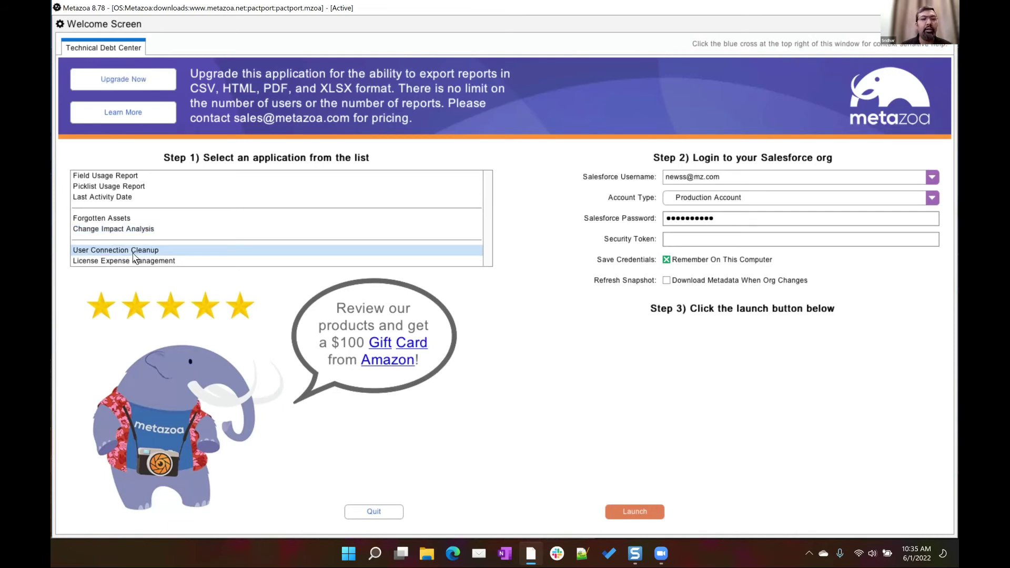
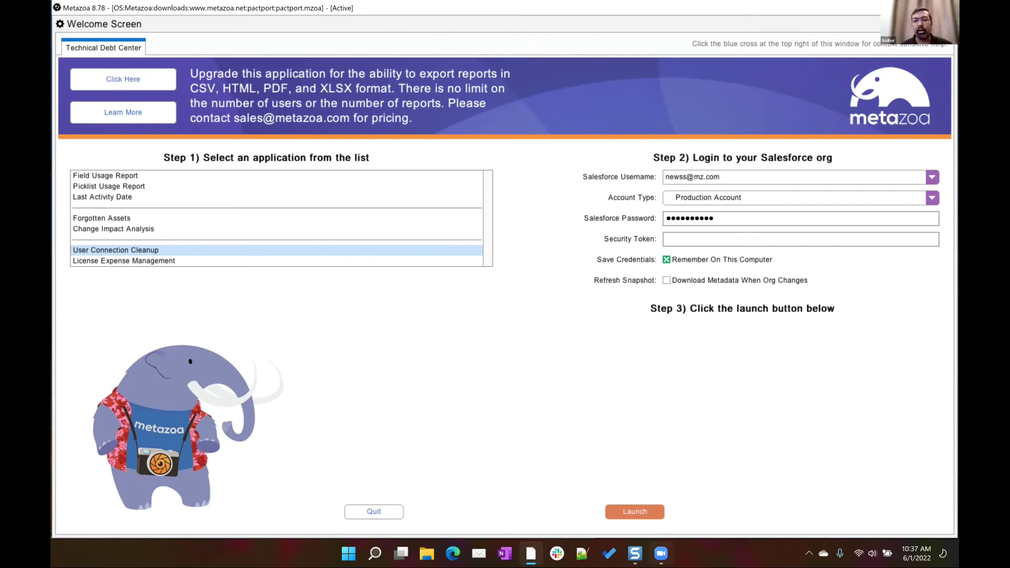
click(646, 515)
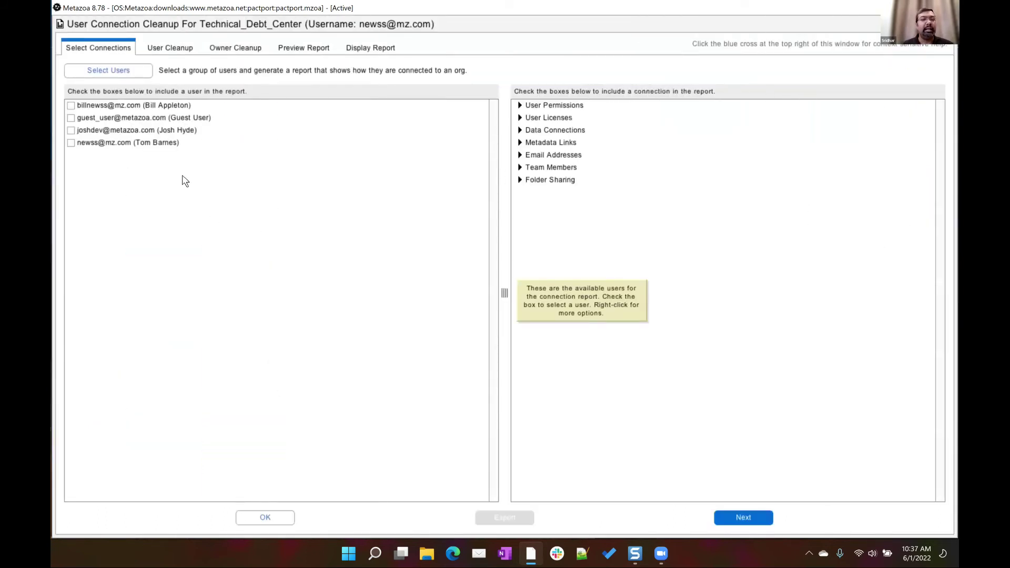
Examine the options for selecting report users by permission and with a filter, and leave the user selection without changing it.
click(112, 71)
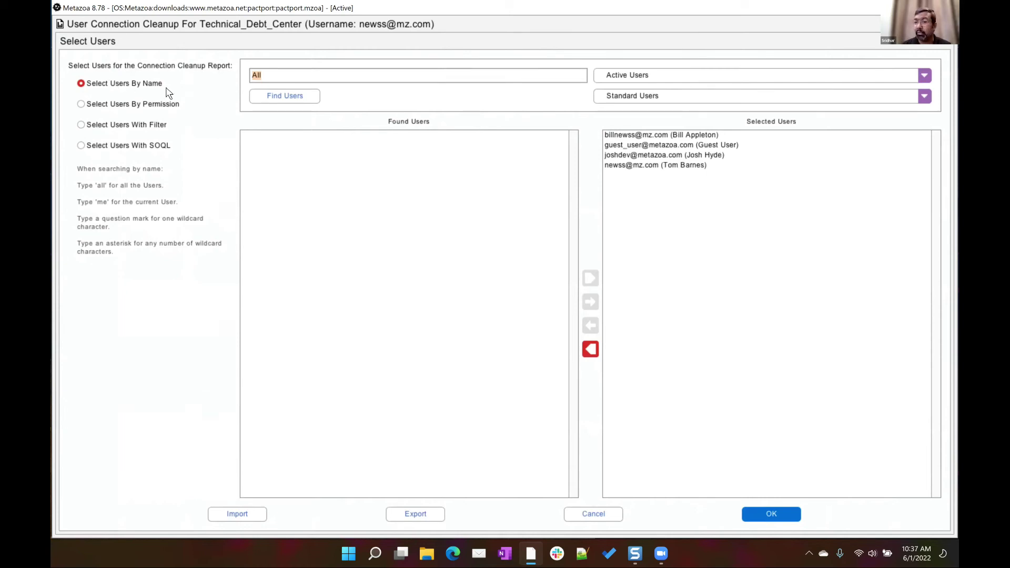
click(169, 105)
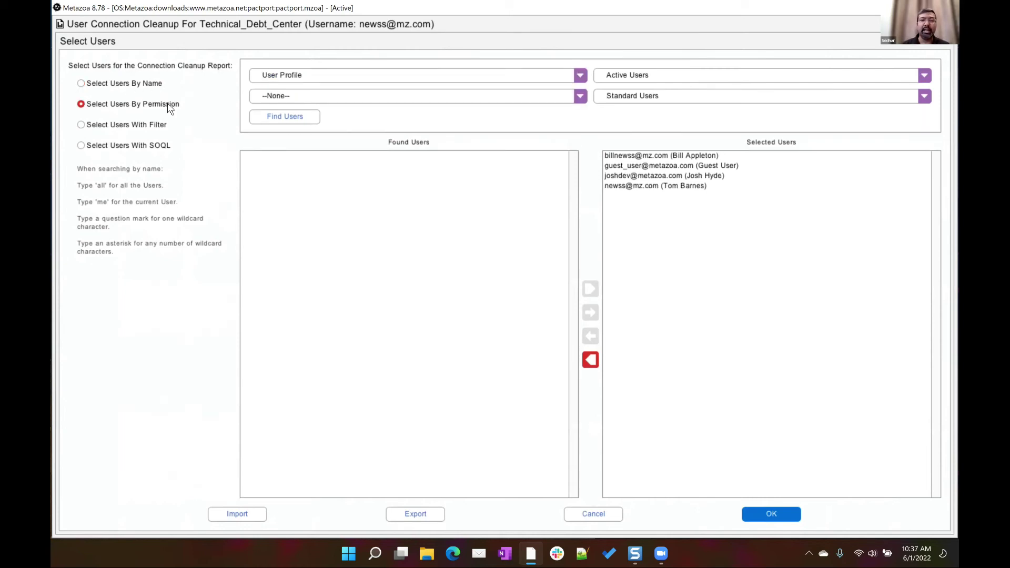
click(301, 78)
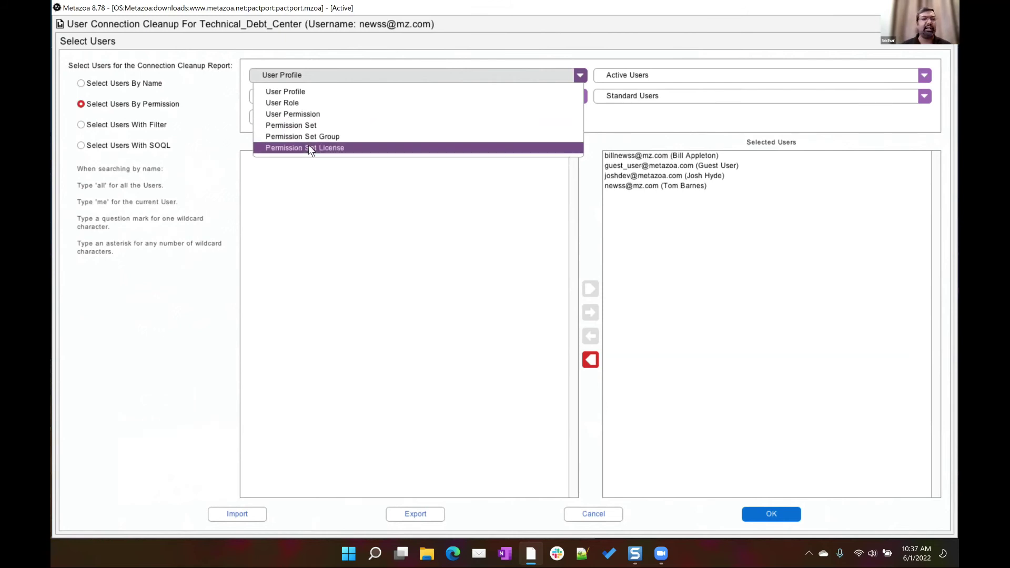
click(141, 125)
click(143, 131)
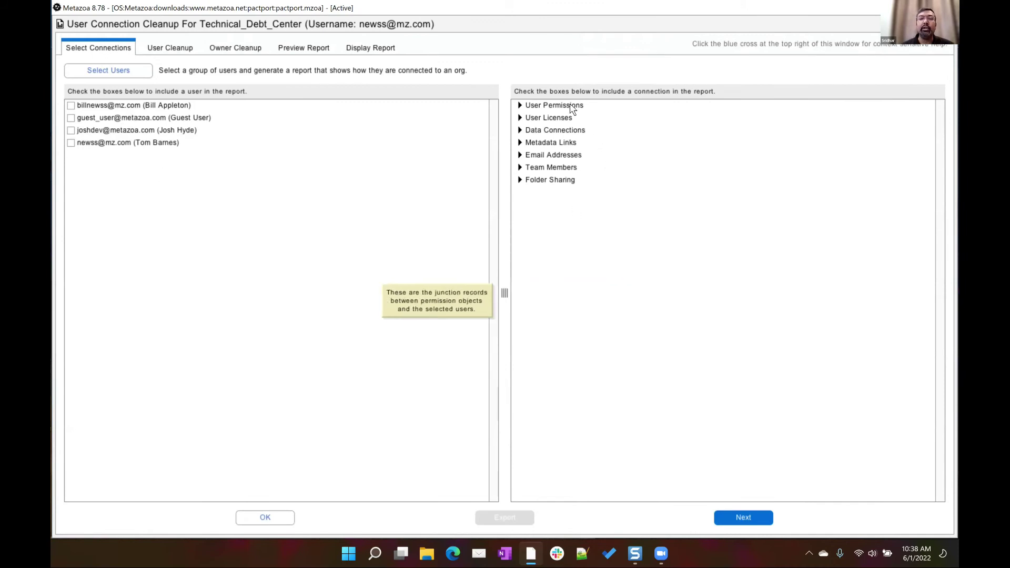
Expand the User Permissions, User Licenses, Data Connections and Metadata Links groups to examine their connection types.
click(520, 105)
click(519, 155)
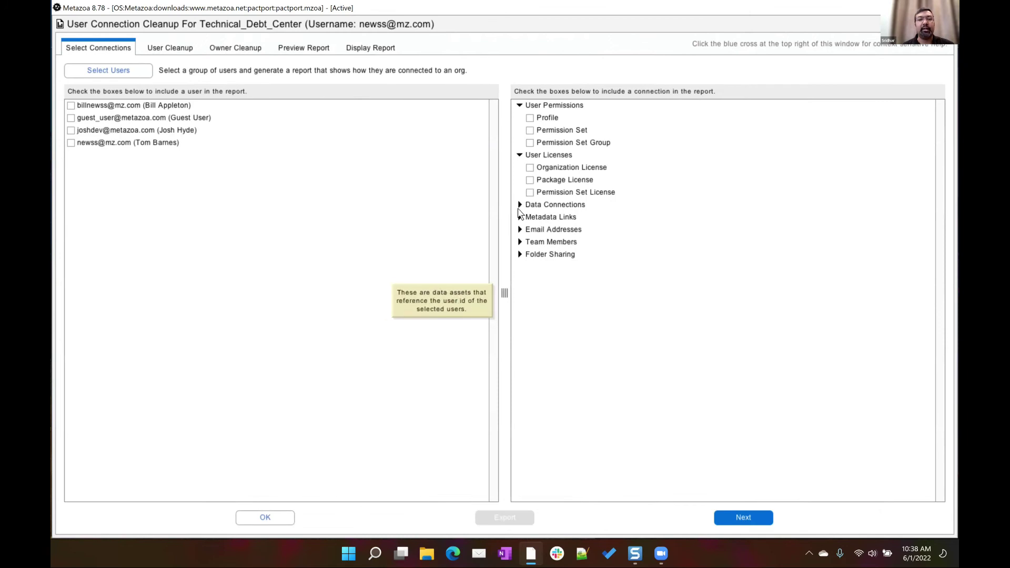
click(519, 205)
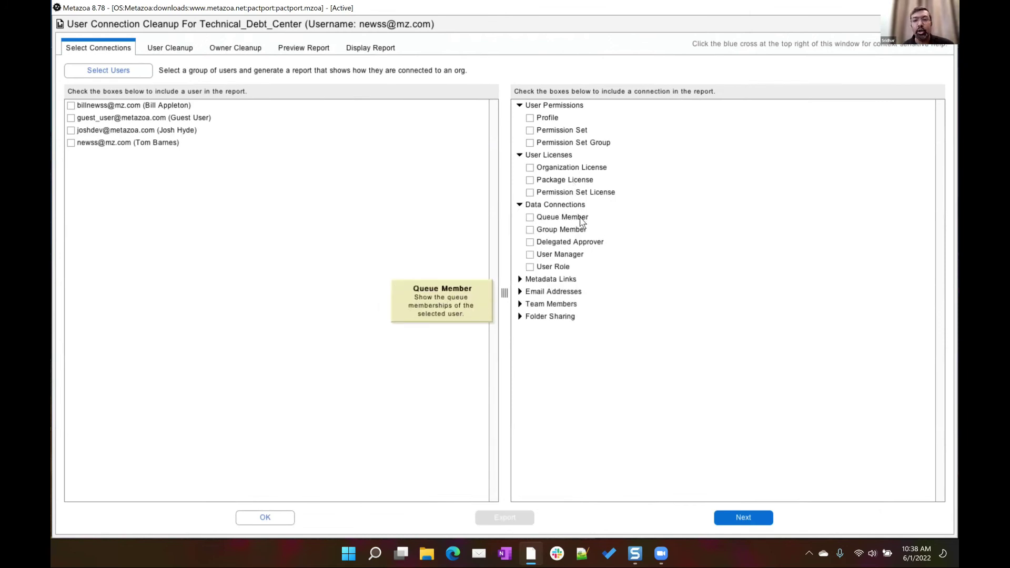
click(562, 280)
scroll(662, 368, down, 1)
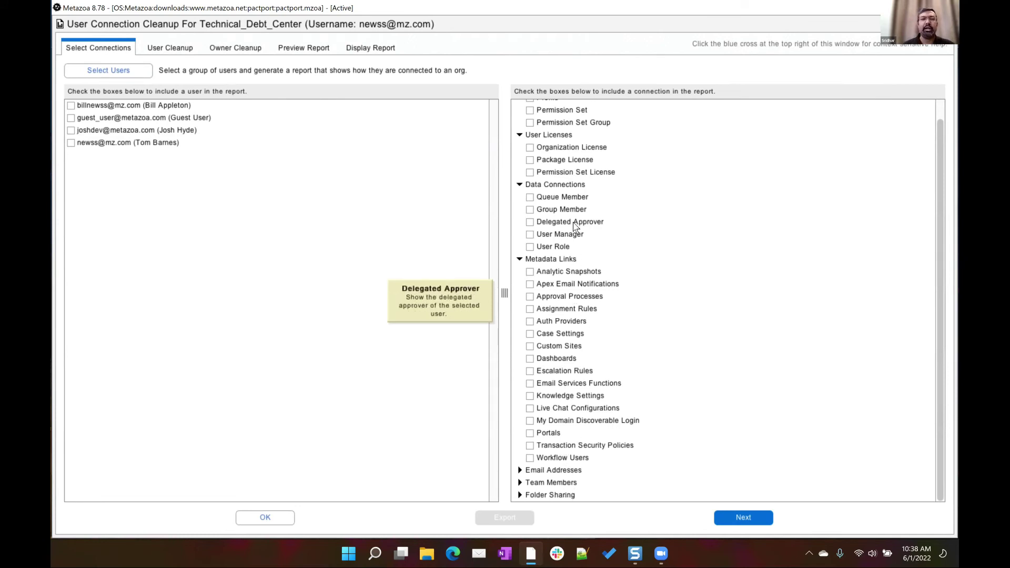
Include all listed users and all connection types in the report.
right_click(223, 157)
click(238, 161)
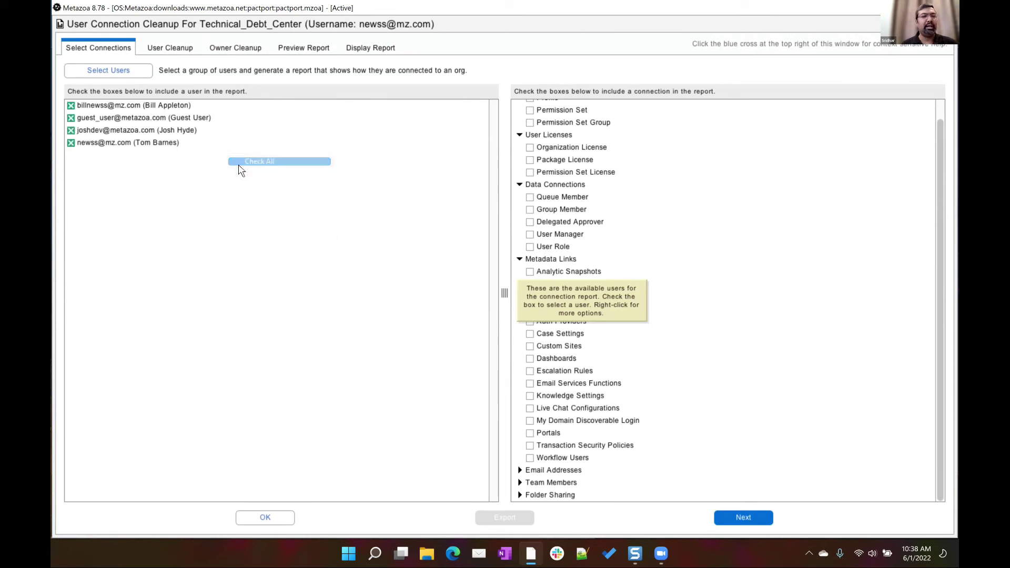
right_click(634, 181)
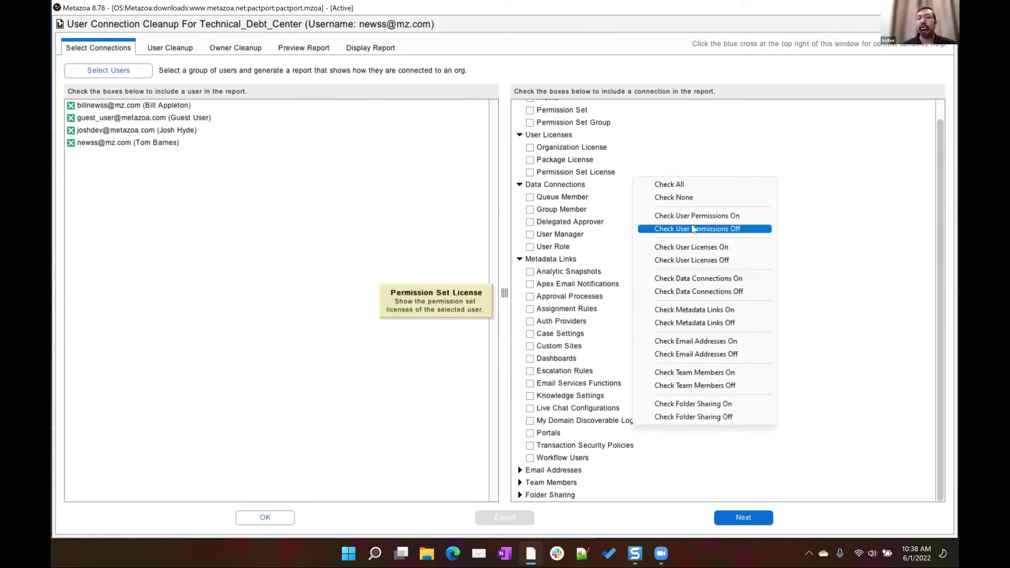
click(677, 185)
In the user cleanup, keep only the first listed user selected and set the logged-in account as the replacement user.
click(169, 48)
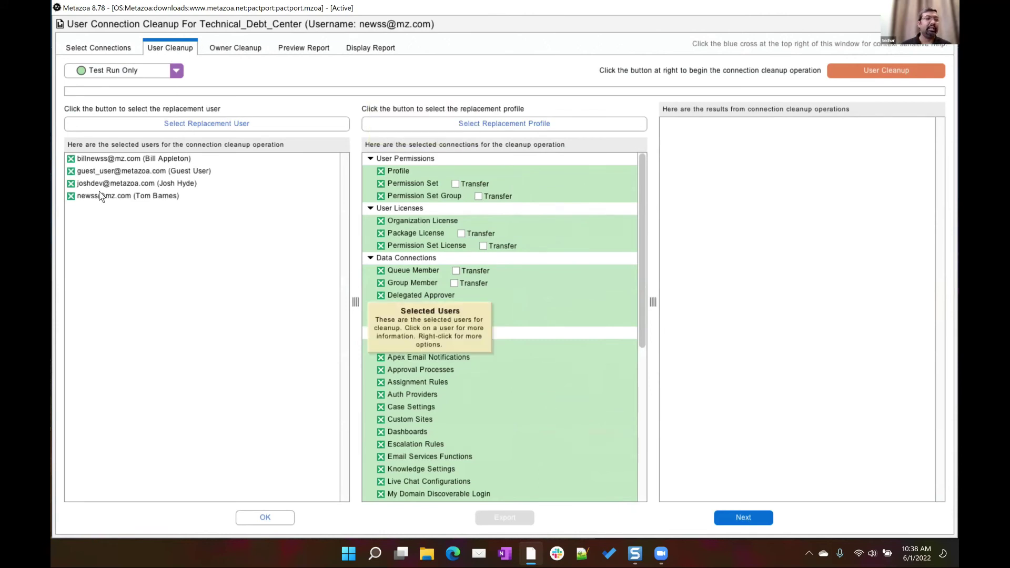
click(71, 196)
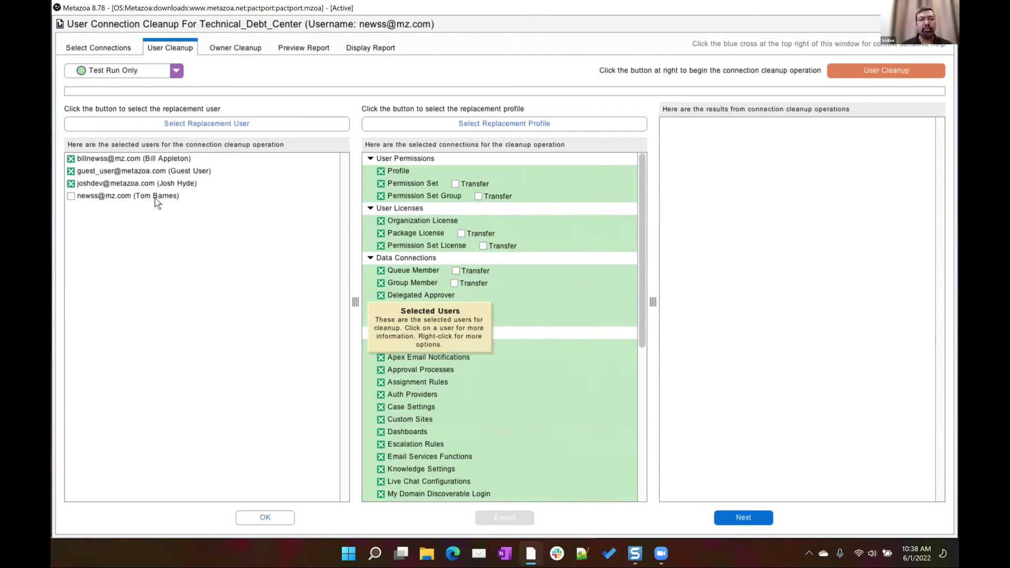
click(235, 124)
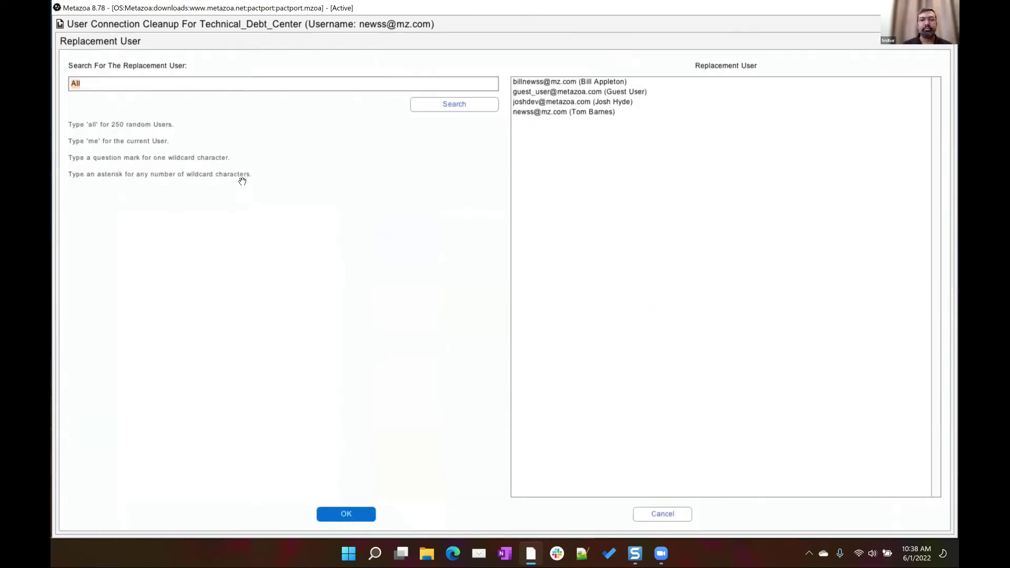
click(528, 112)
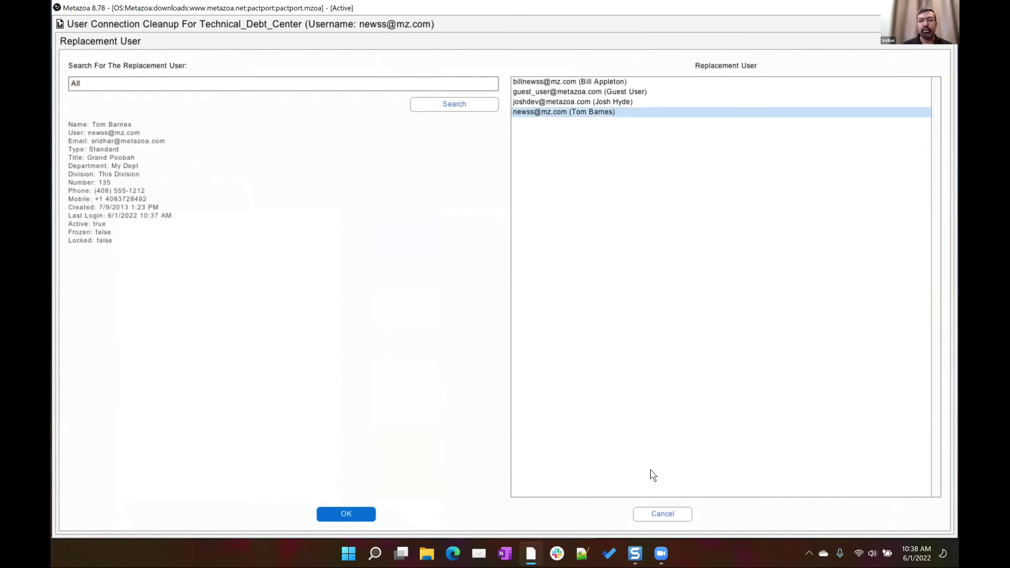
click(361, 519)
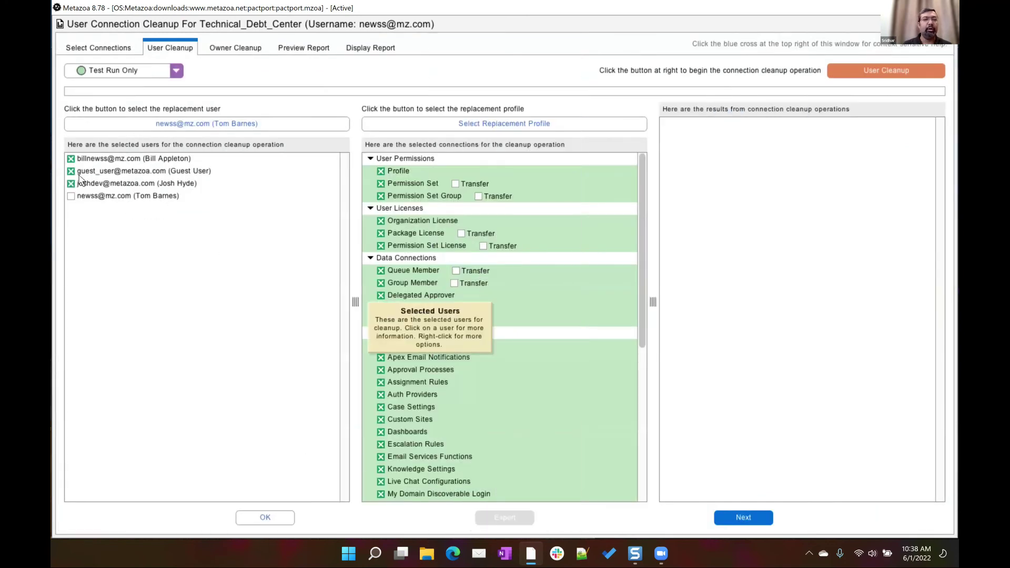
click(71, 171)
click(71, 183)
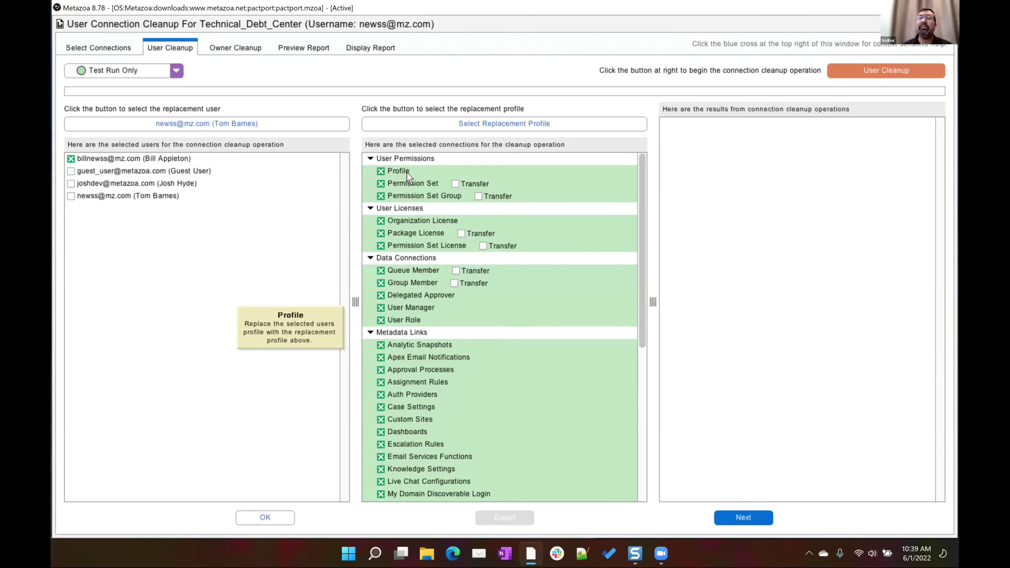
Set the replacement profile to Minimum Access - Salesforce (Salesforce).
click(443, 126)
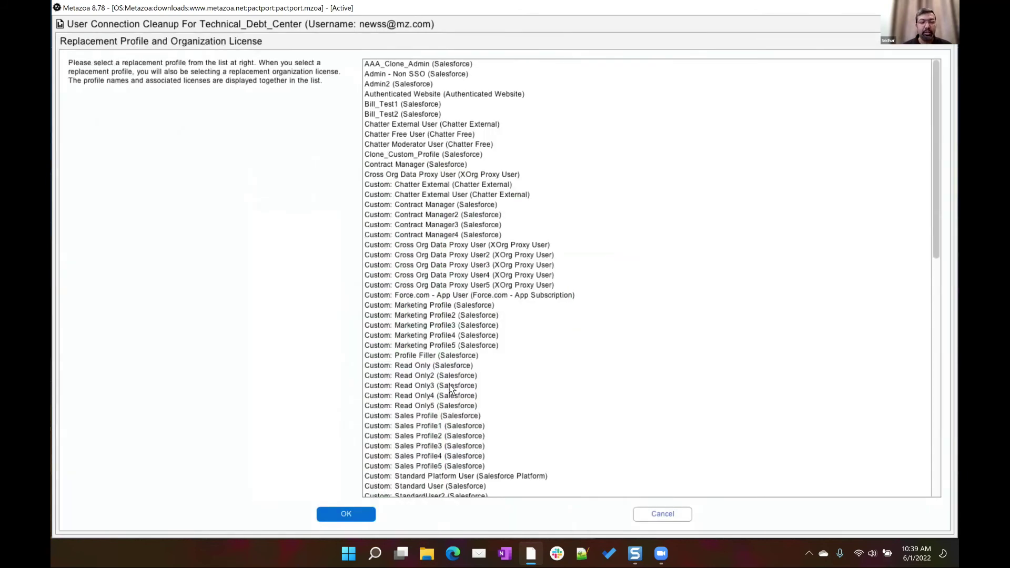
scroll(451, 411, down, 12)
scroll(450, 420, down, 5)
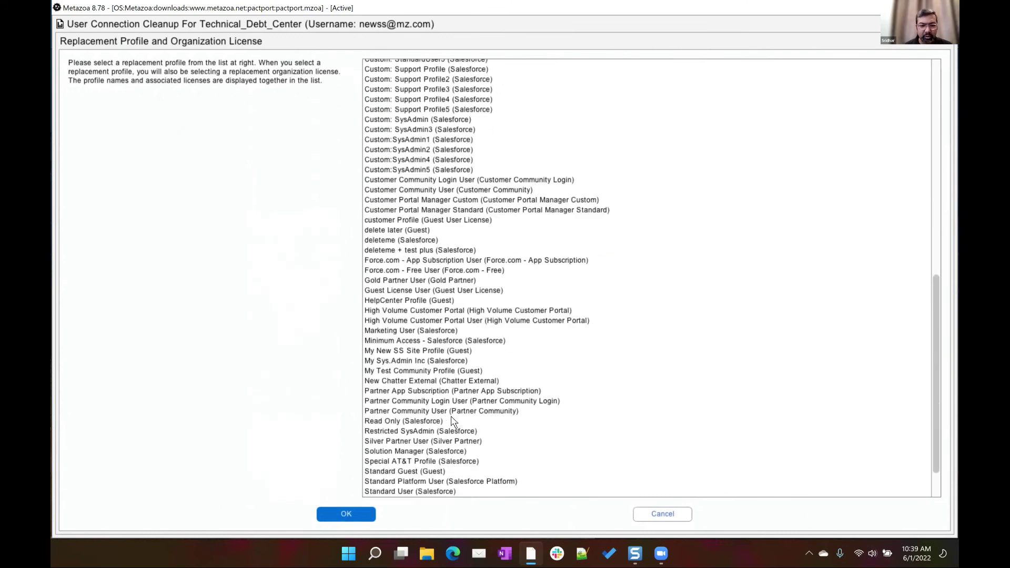
click(389, 295)
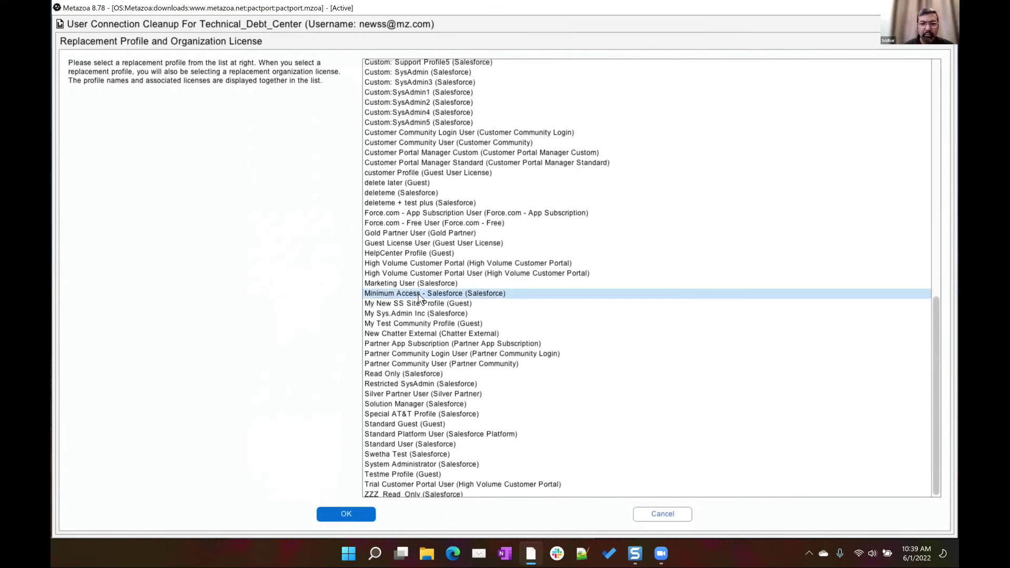
click(357, 520)
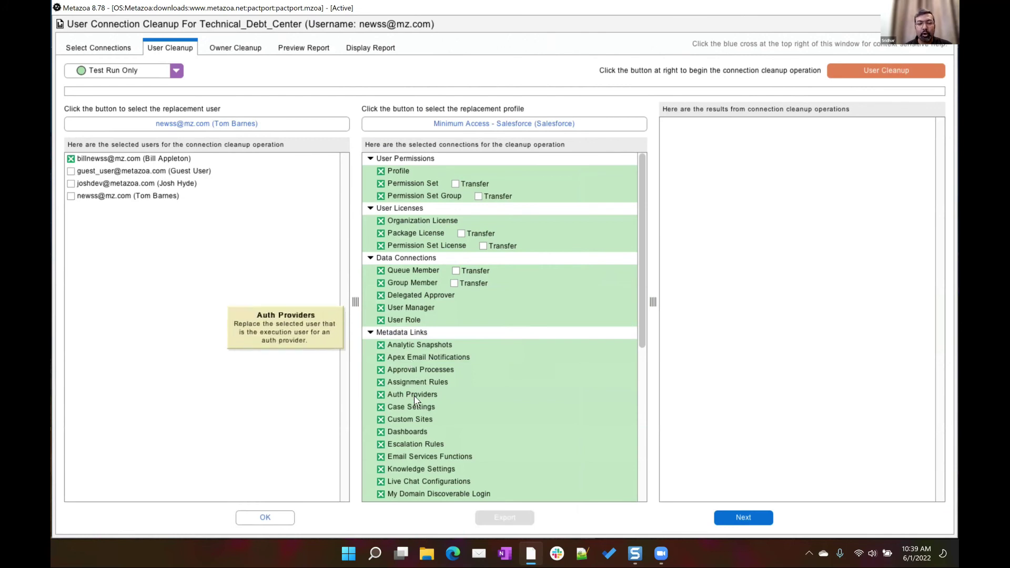
Turn Transfer on and back off for the Queue Member, Group Member, Permission Set License and Package License connections.
click(458, 272)
click(464, 286)
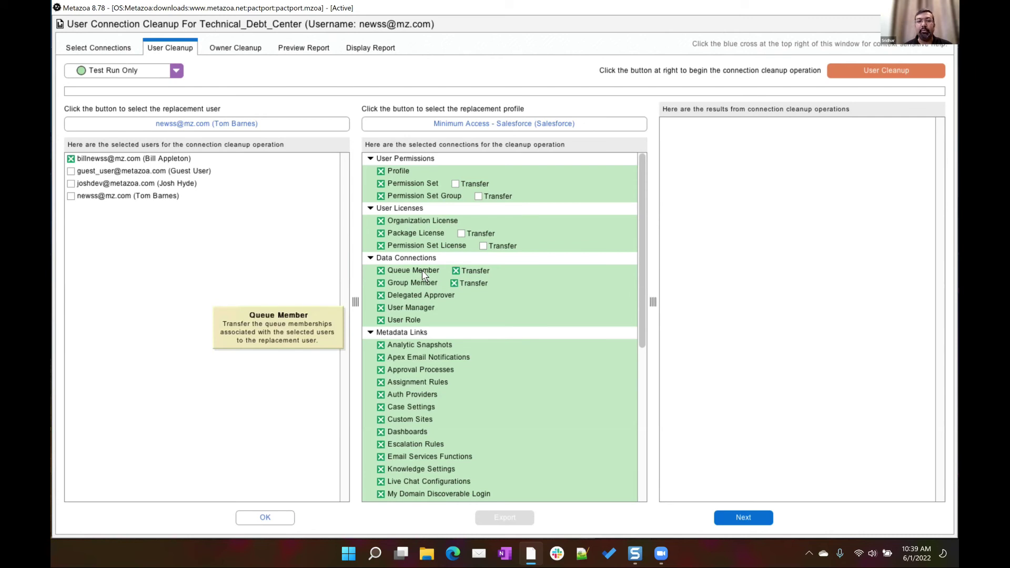
click(500, 248)
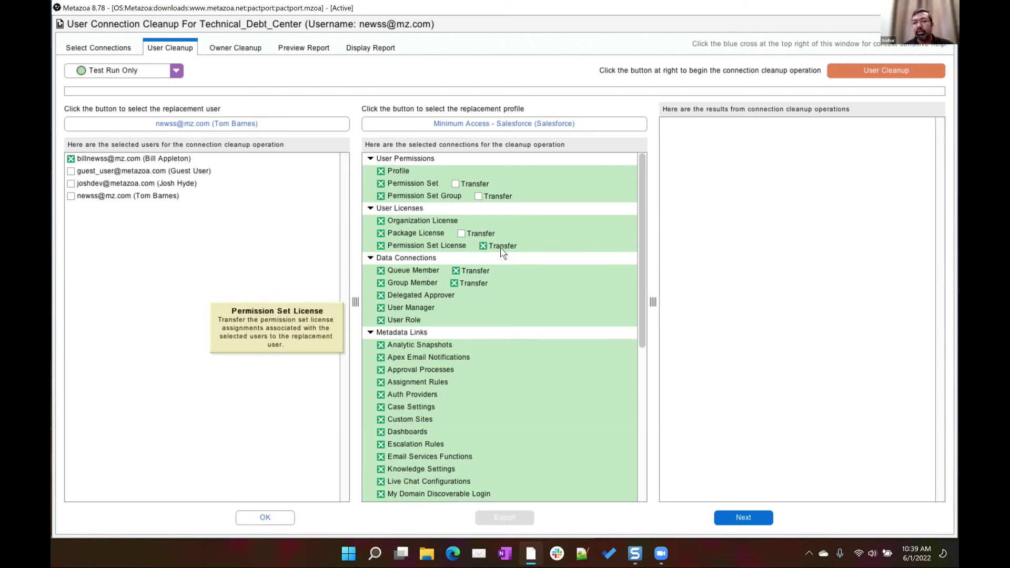
click(461, 233)
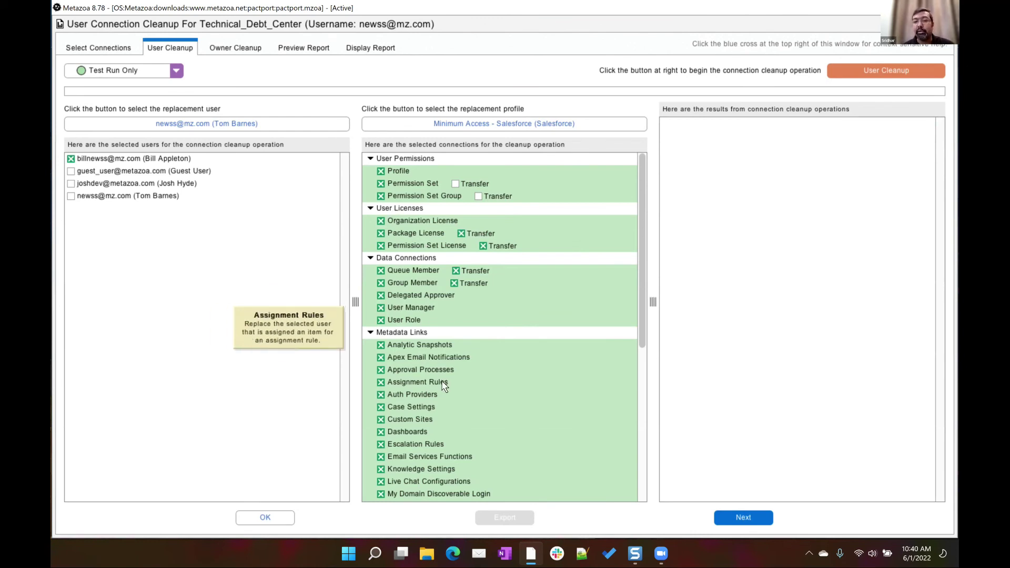
click(483, 246)
click(476, 233)
click(482, 270)
click(480, 283)
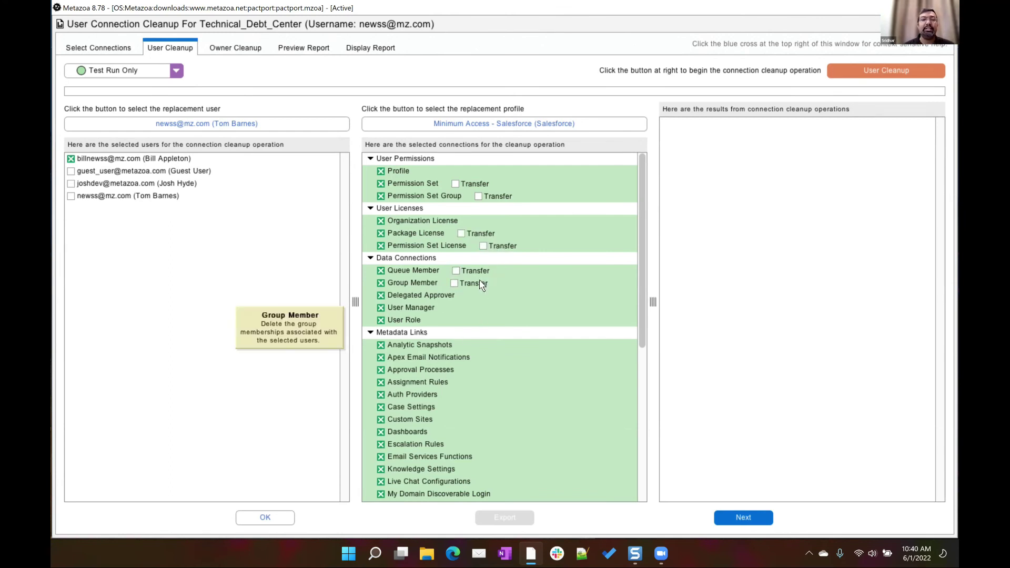
Clear all connections selected for the cleanup and include only the User Licenses group.
click(399, 171)
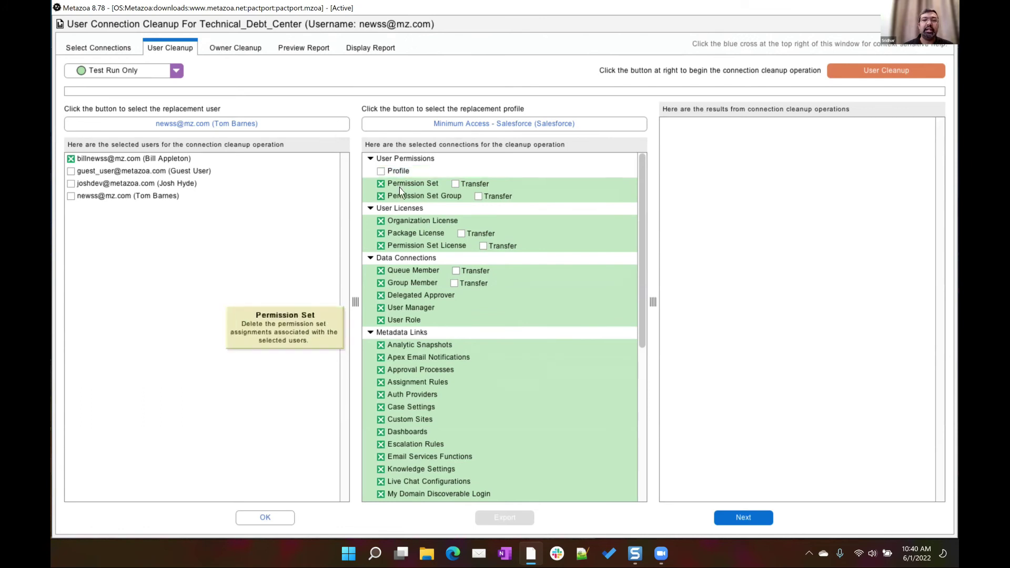
click(401, 183)
click(402, 195)
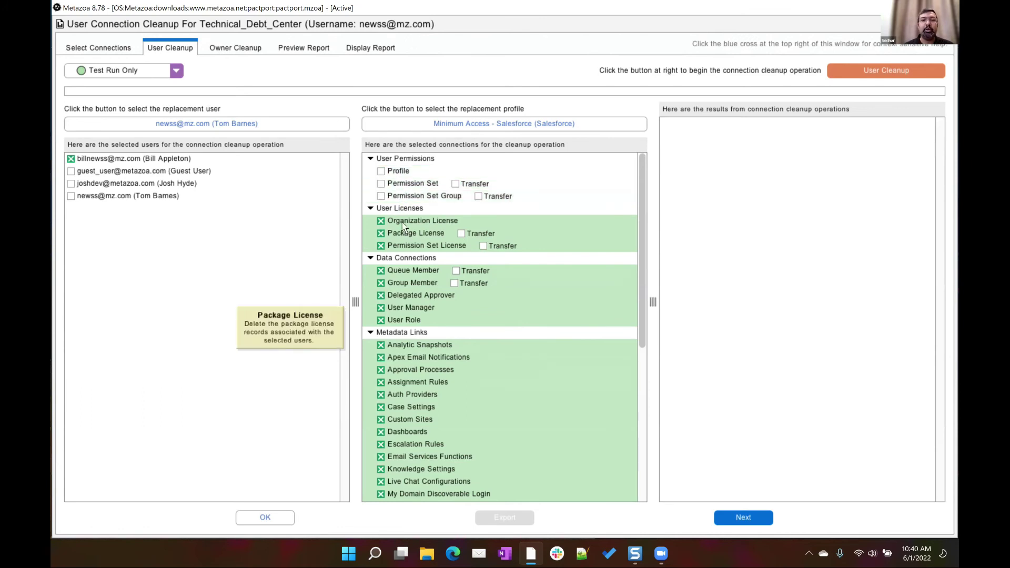
right_click(442, 241)
click(463, 261)
right_click(453, 235)
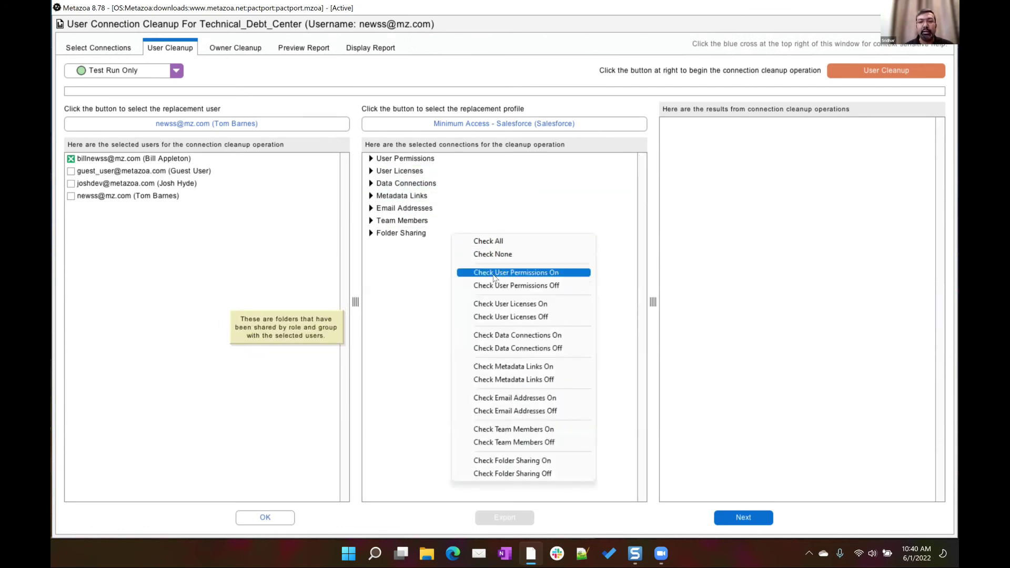
click(501, 305)
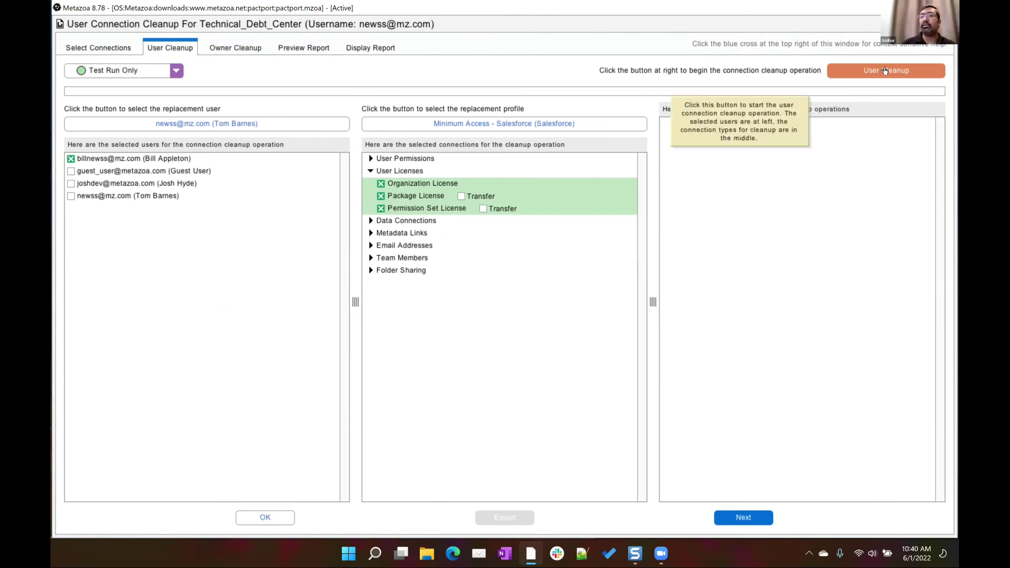
Include the Profile connection along with the user licenses and run the user cleanup as a test run.
click(867, 73)
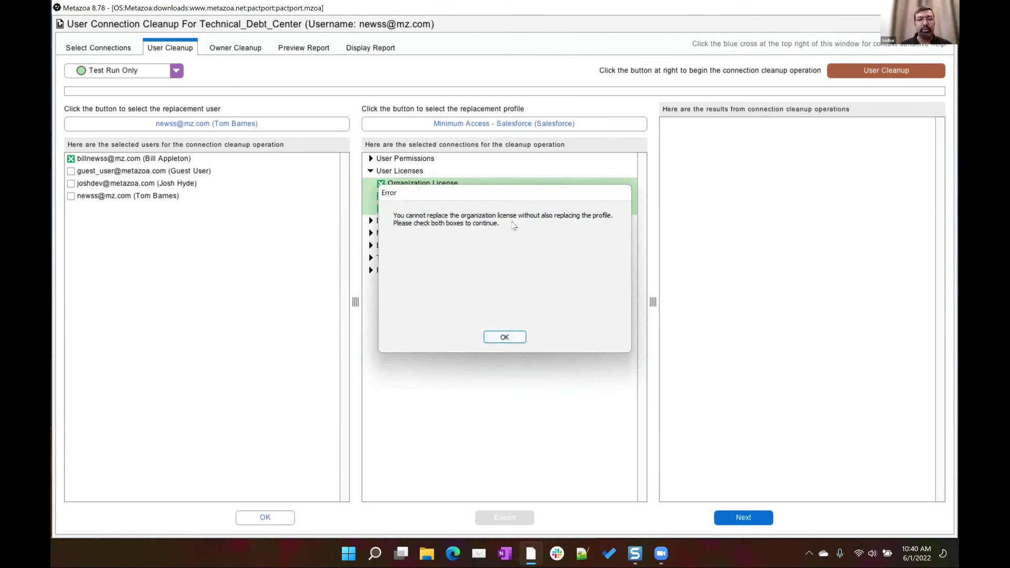
click(510, 337)
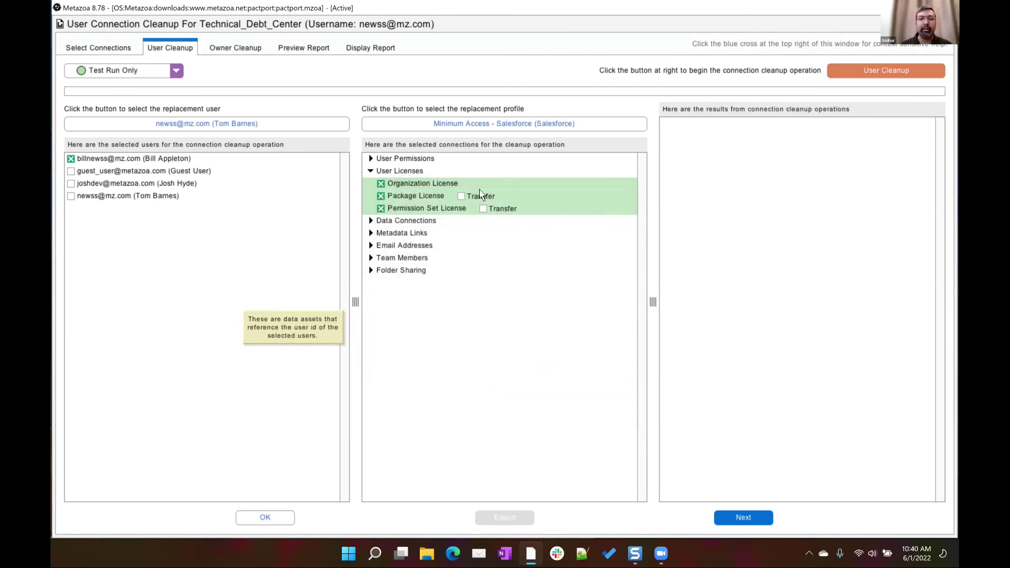
click(371, 159)
click(381, 171)
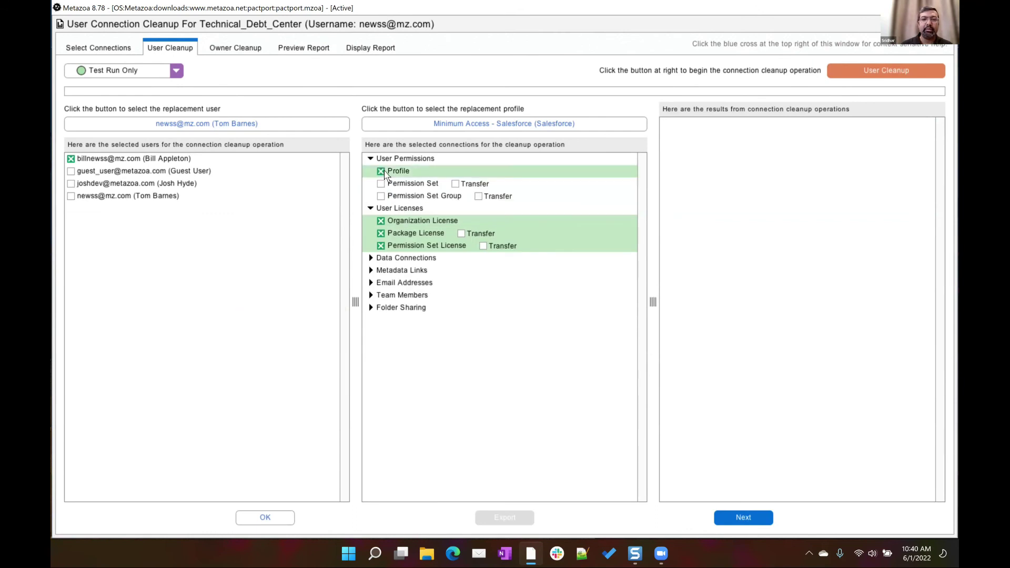
click(857, 71)
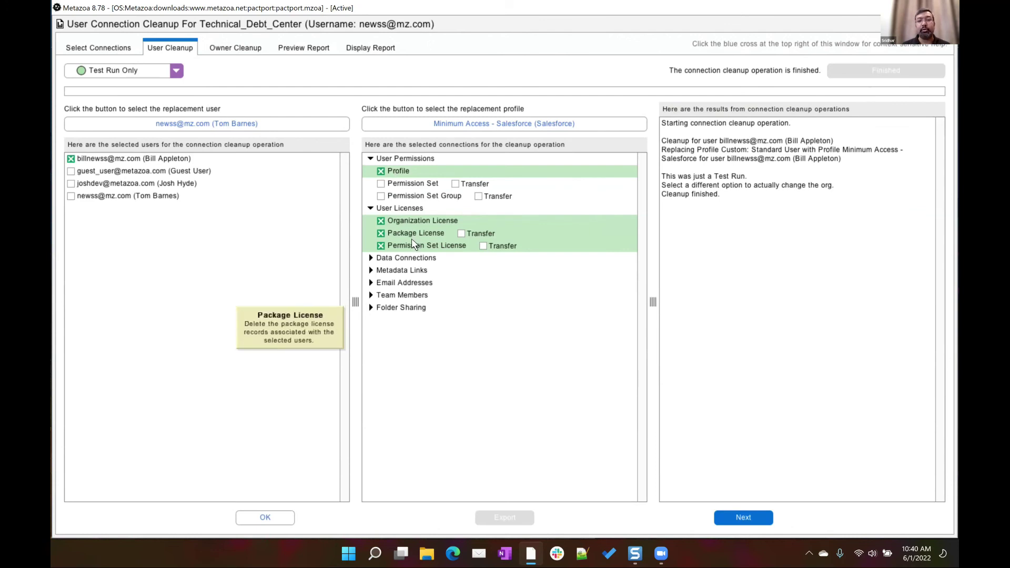
Include every available connection for the selected user and run the user cleanup as a test run.
right_click(419, 227)
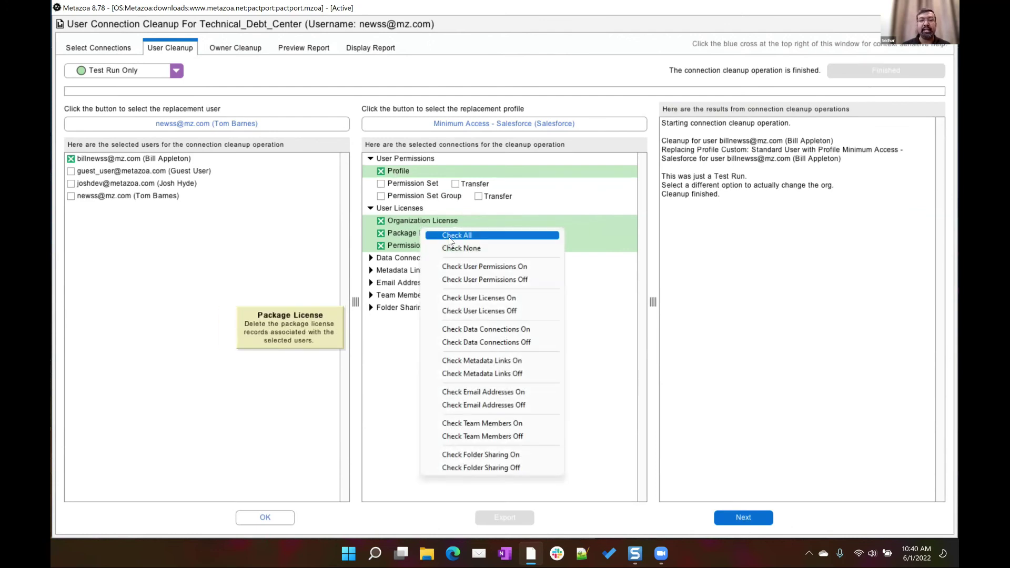
click(449, 236)
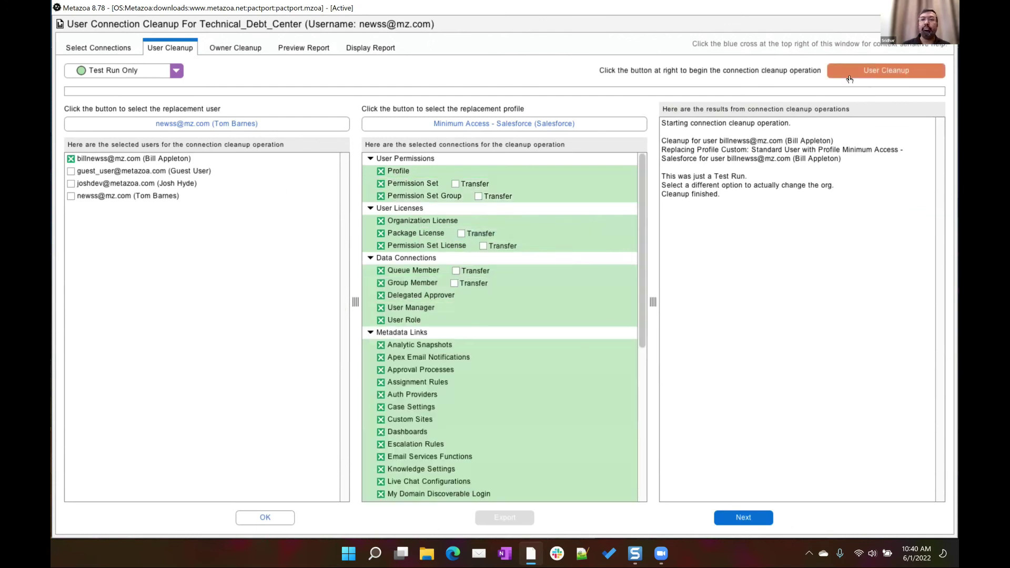
click(864, 70)
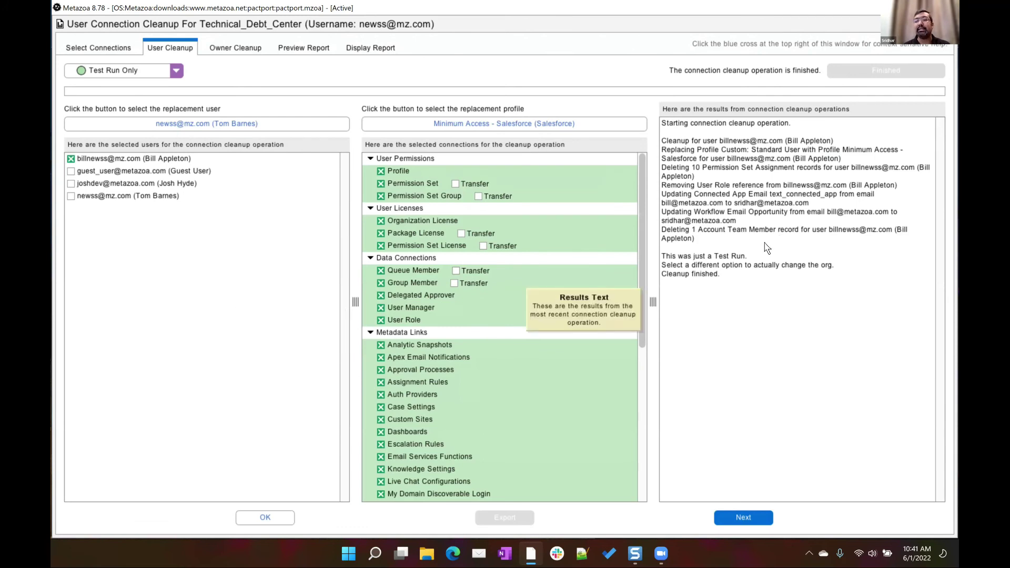
click(139, 71)
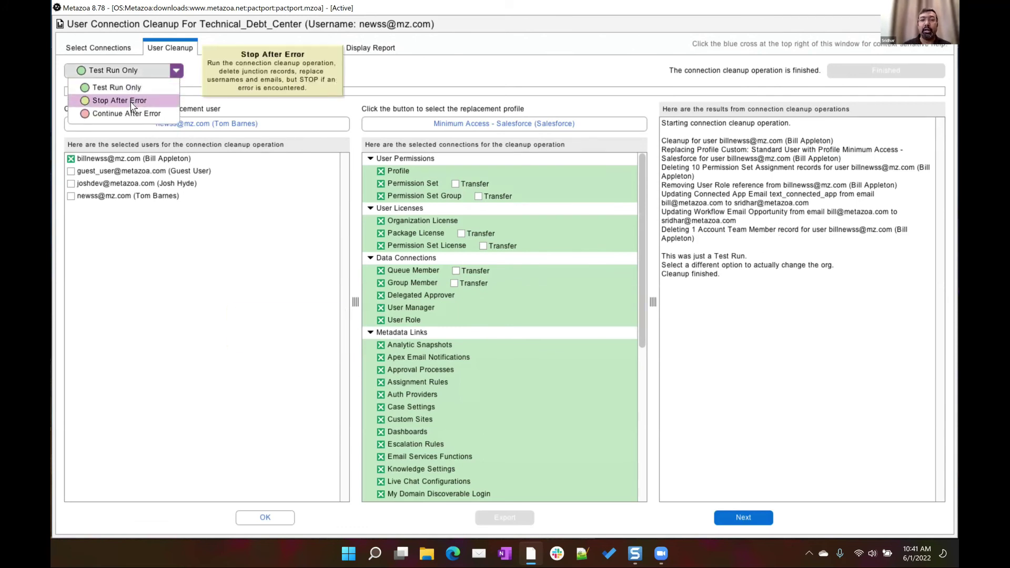
click(382, 69)
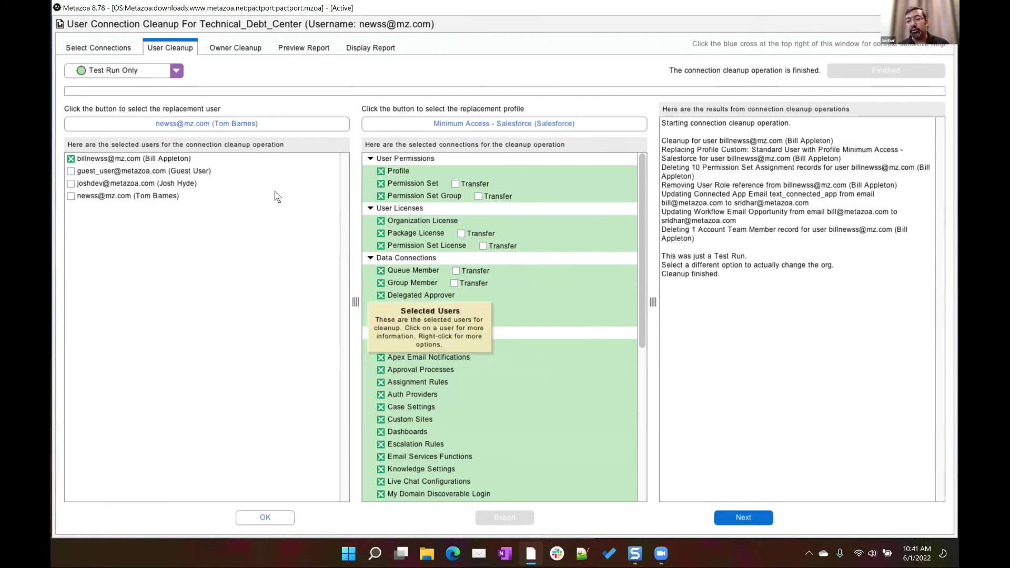
Filter the owner cleanup objects by Case and select Case (Open) for the ownership transfer.
click(235, 49)
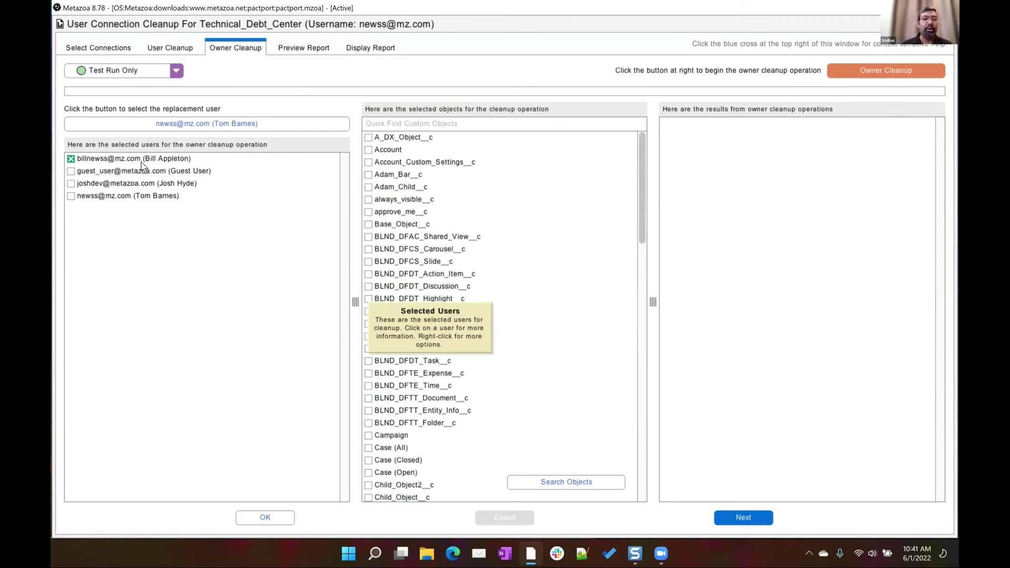
click(408, 124)
text(Case)
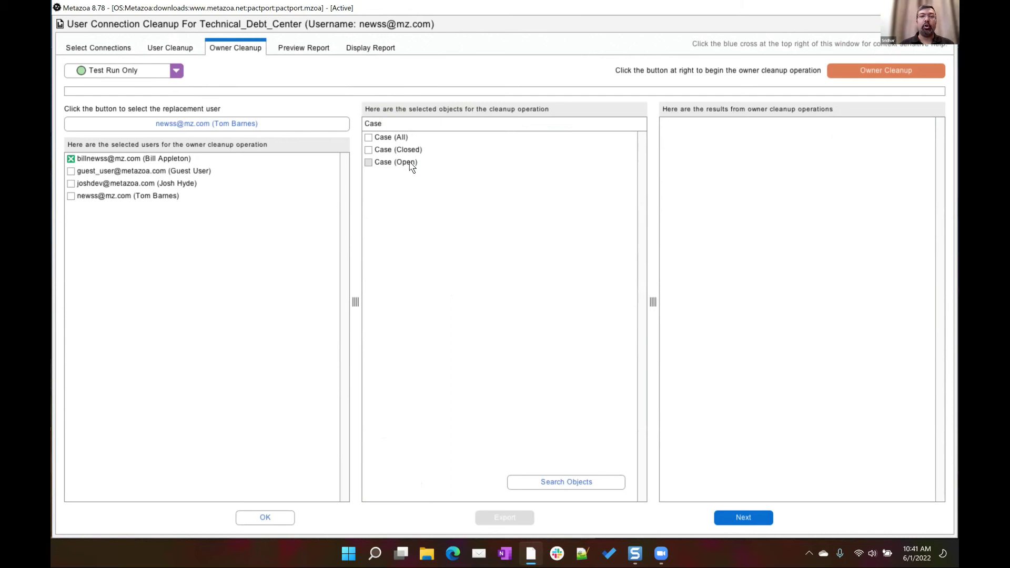
click(411, 166)
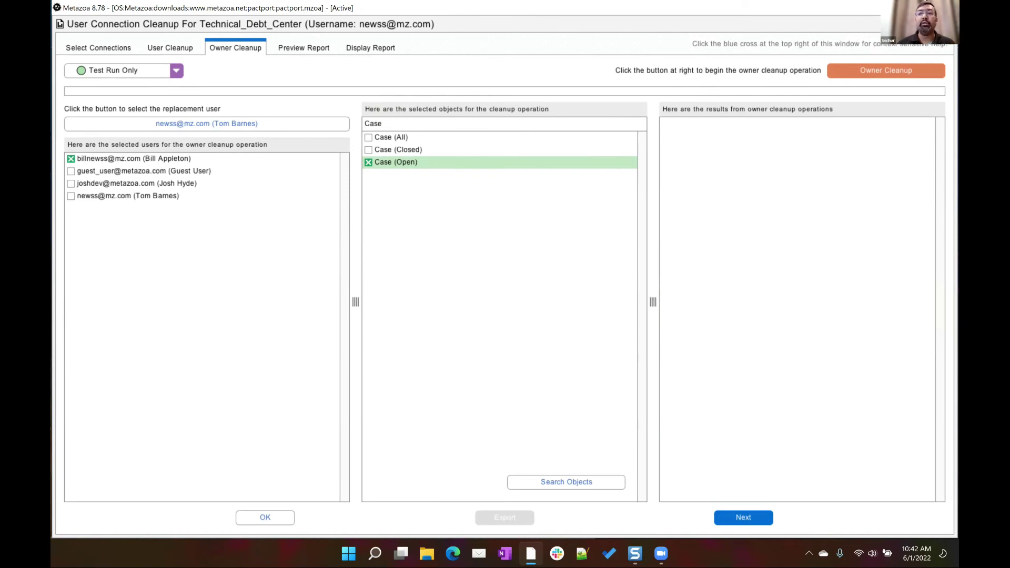
Close User Connection Cleanup and launch the License Expense Management application for the same org.
click(946, 24)
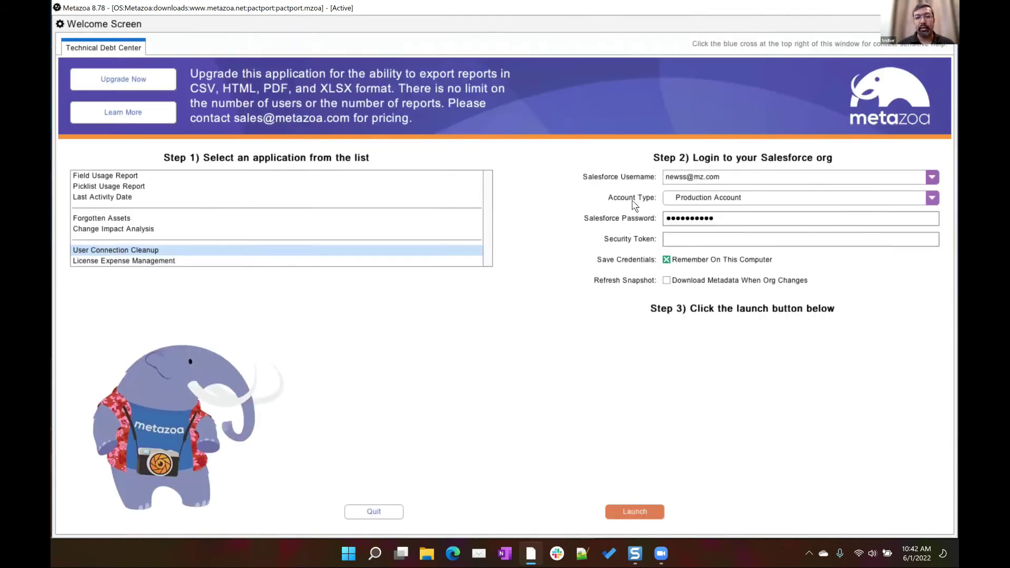
click(173, 261)
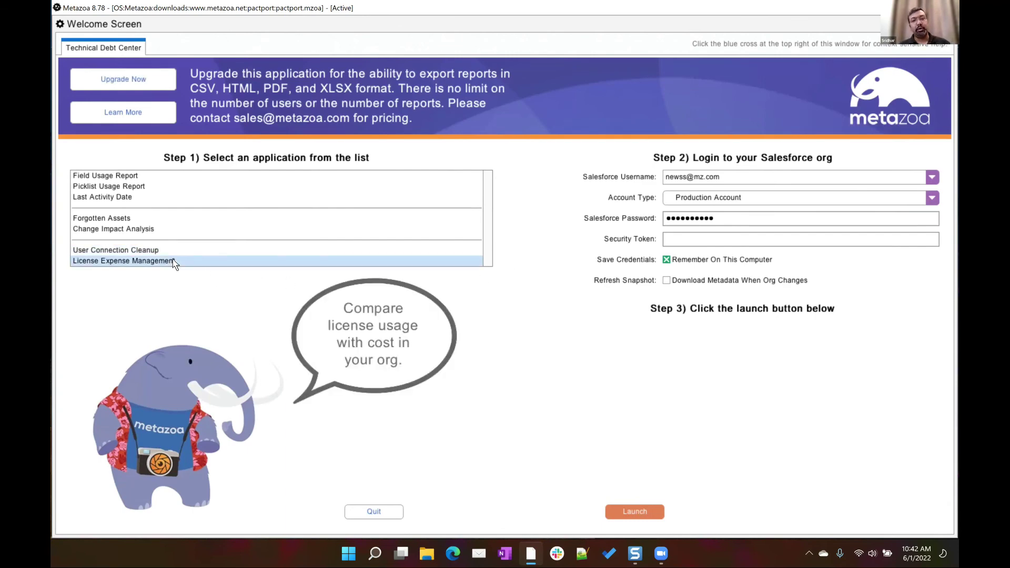
click(621, 510)
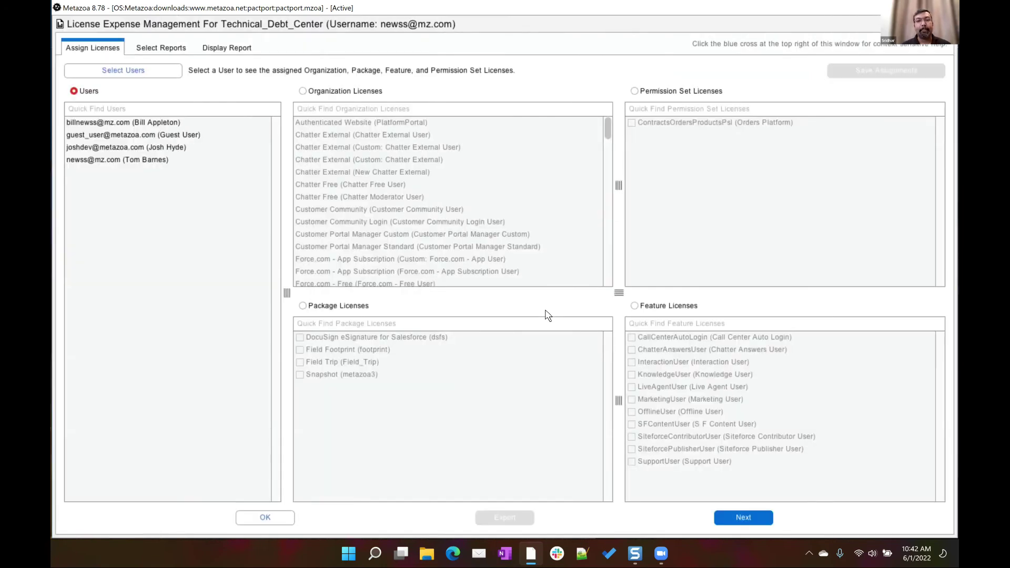
Select the Snapshot, DocuSign eSignature for Salesforce and Field Footprint package licenses for the first listed user.
click(153, 122)
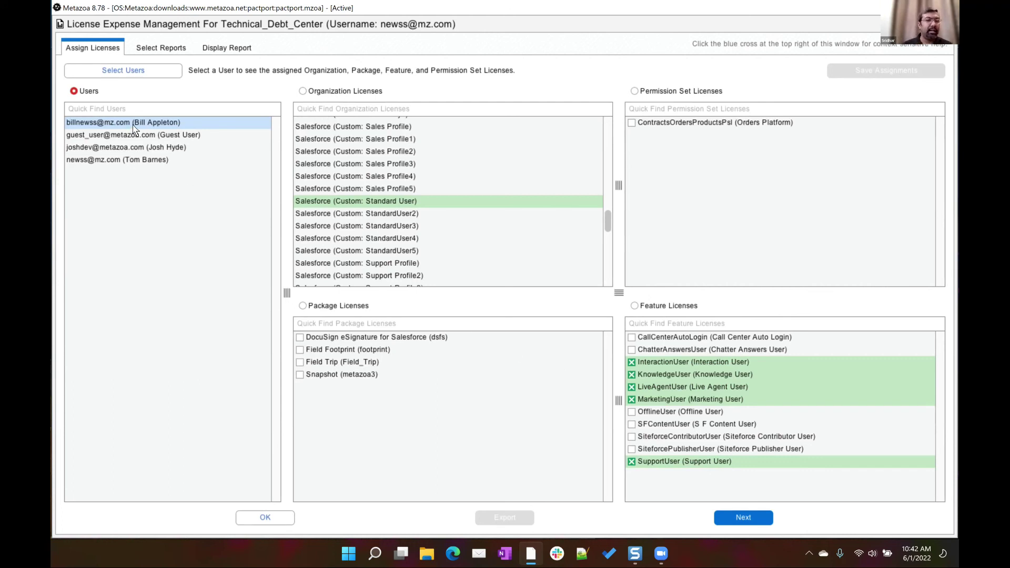
click(328, 375)
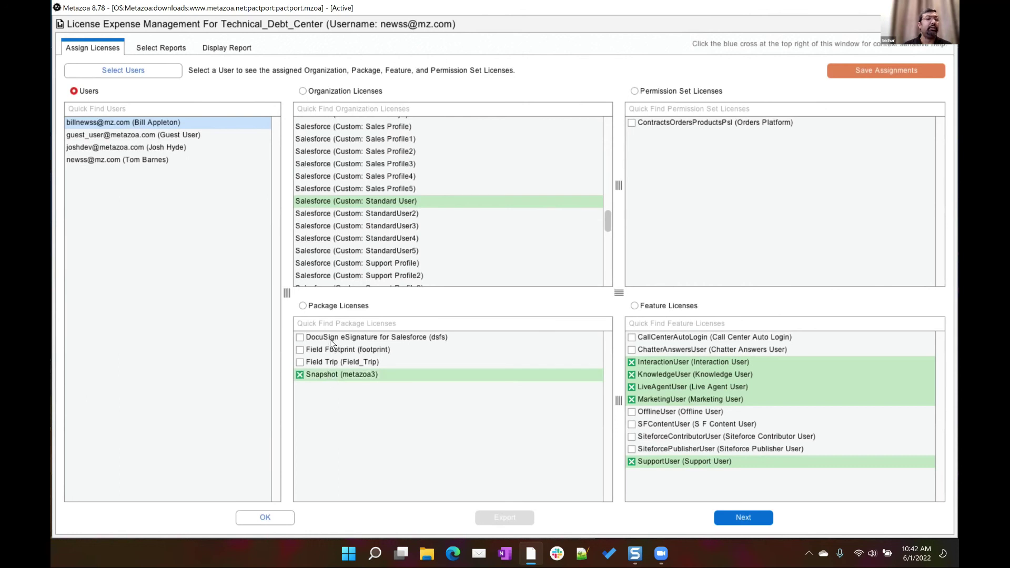
click(332, 339)
click(331, 349)
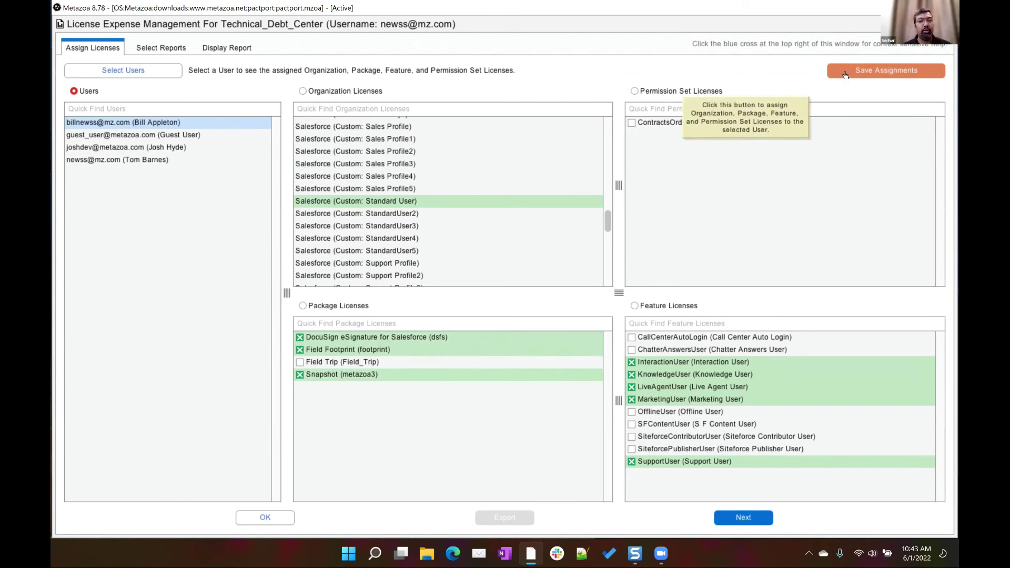
Switch the assignment view to package licenses and deselect the third listed user for the Snapshot package.
click(348, 309)
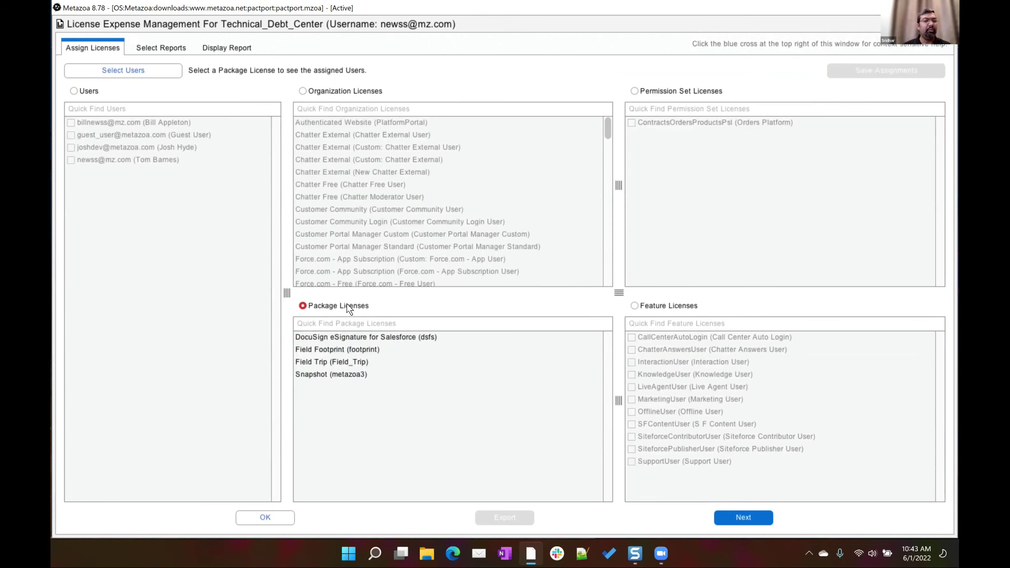
click(345, 374)
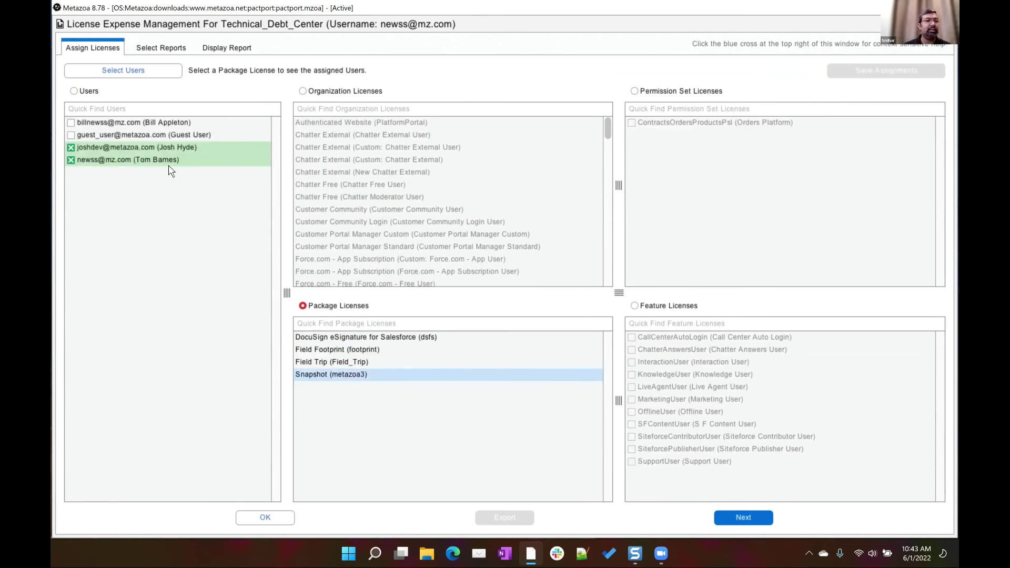
click(161, 136)
click(161, 136)
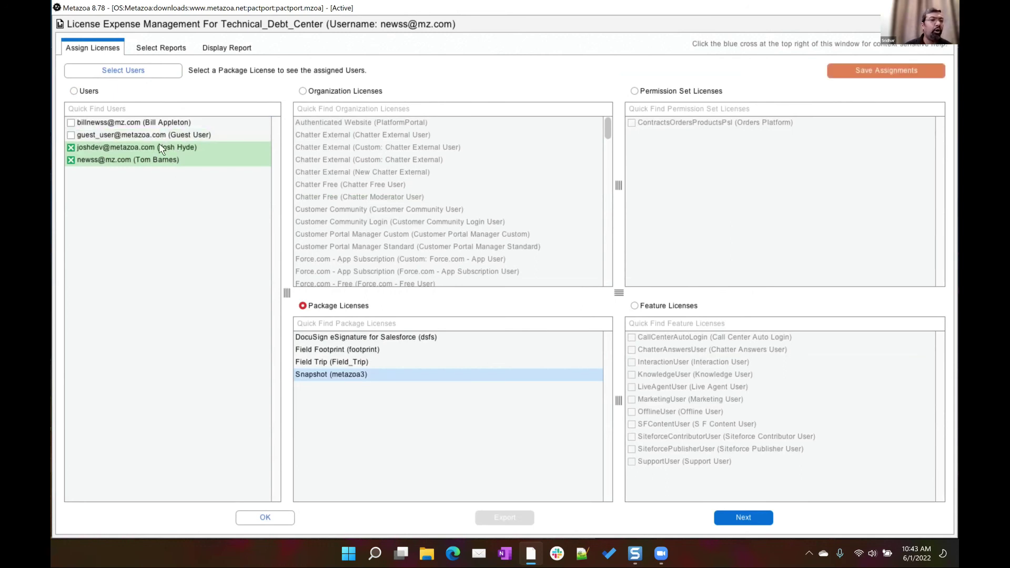
click(159, 144)
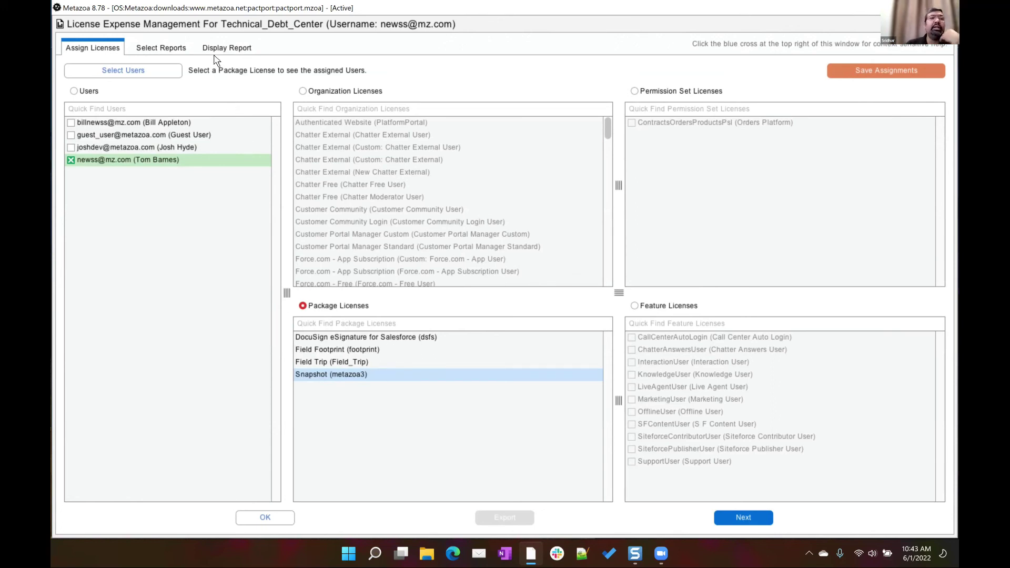
Preview the Feature Expenses, Package Expenses, Combined Permissions and Combined Differences reports, and return to the Welcome Screen.
click(186, 49)
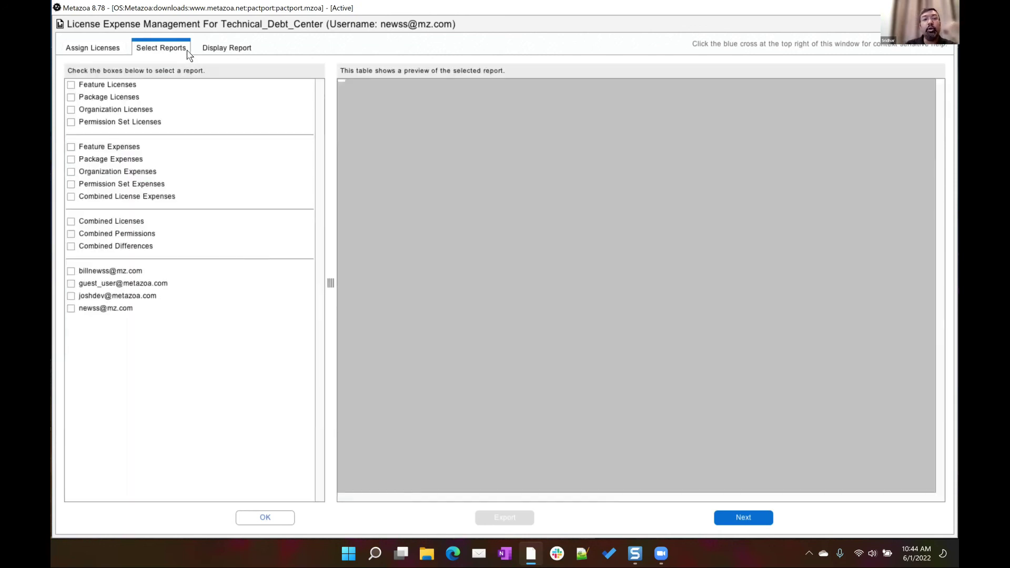
click(154, 152)
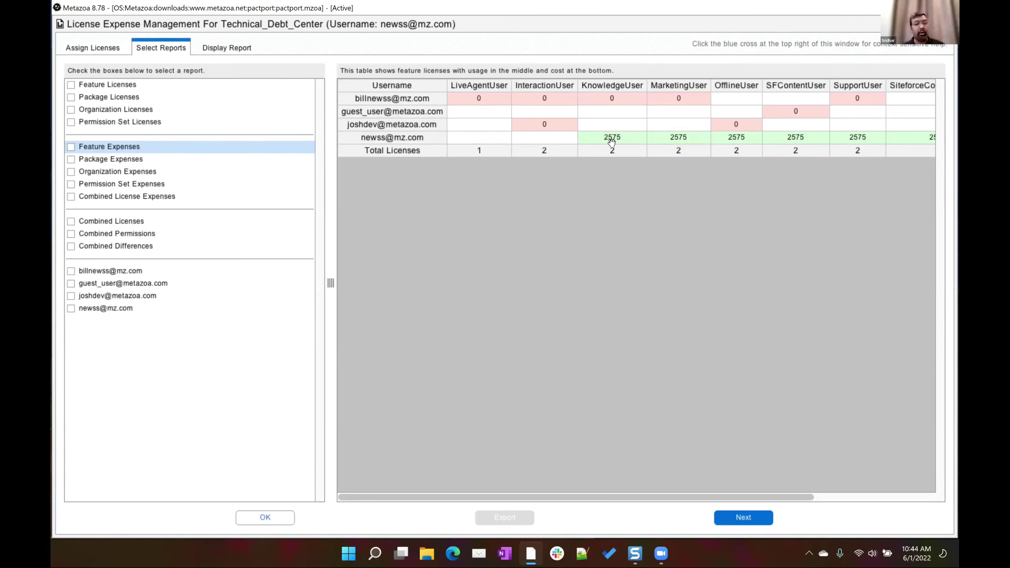
click(120, 160)
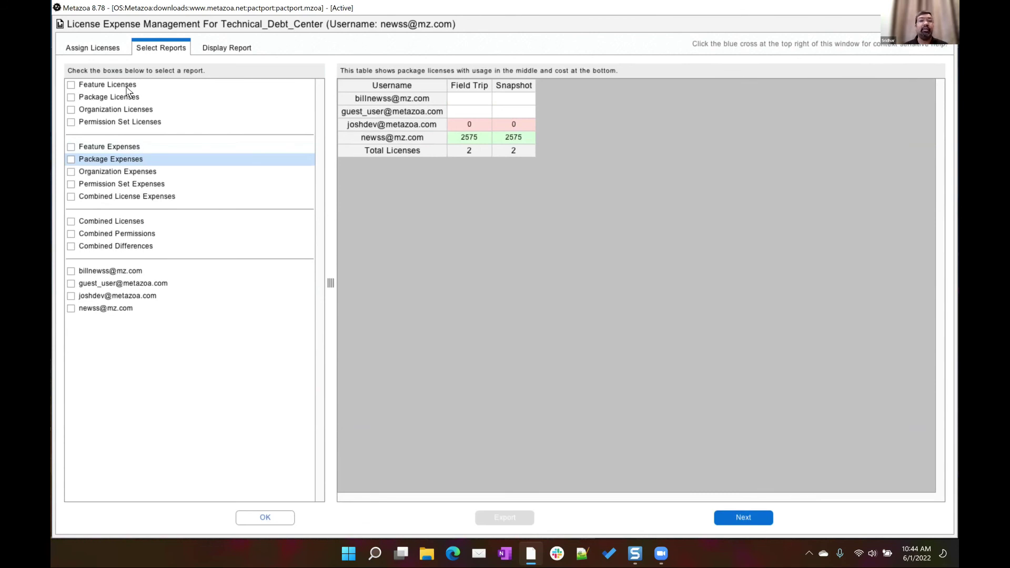
click(134, 236)
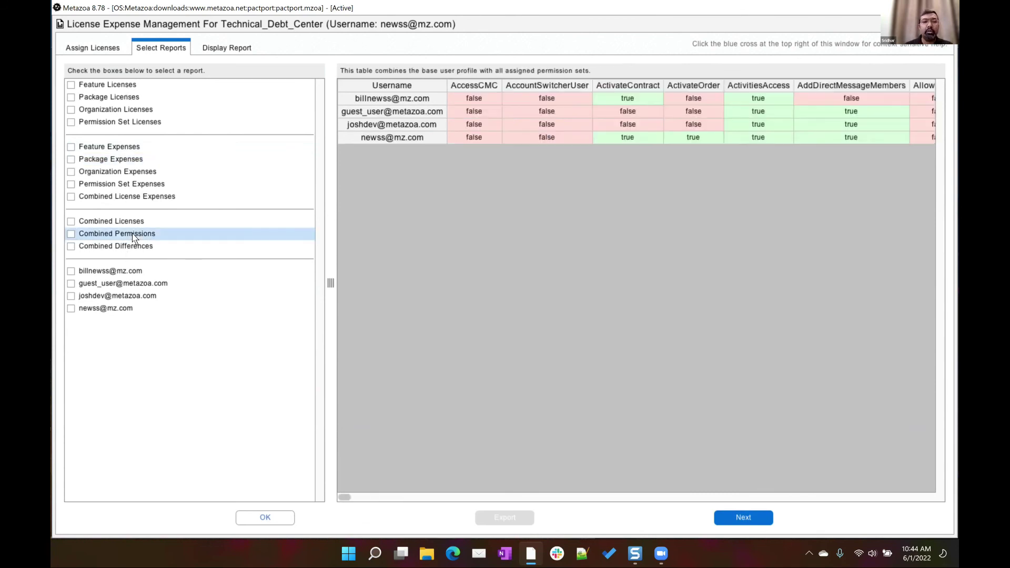
click(134, 247)
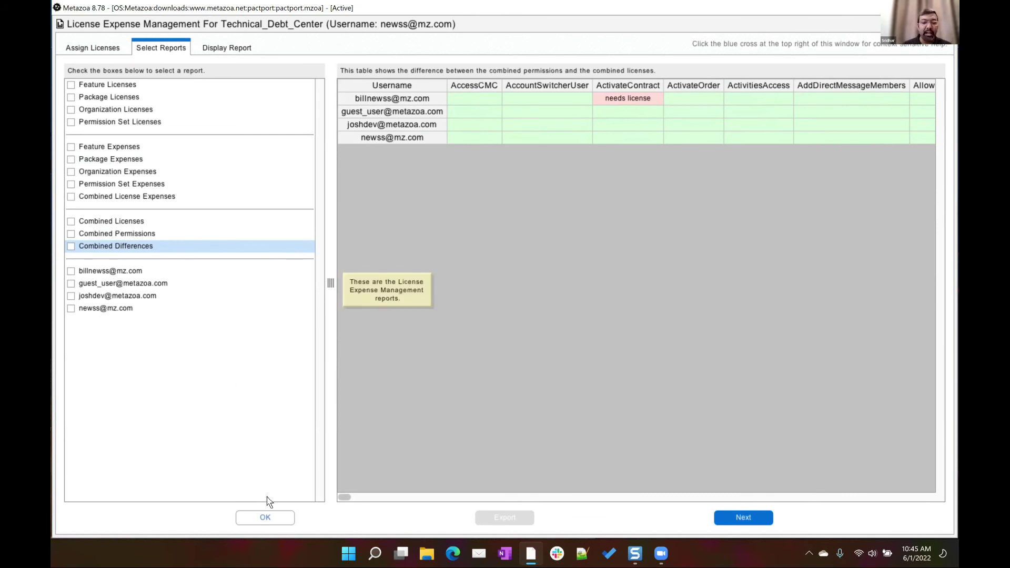
click(260, 514)
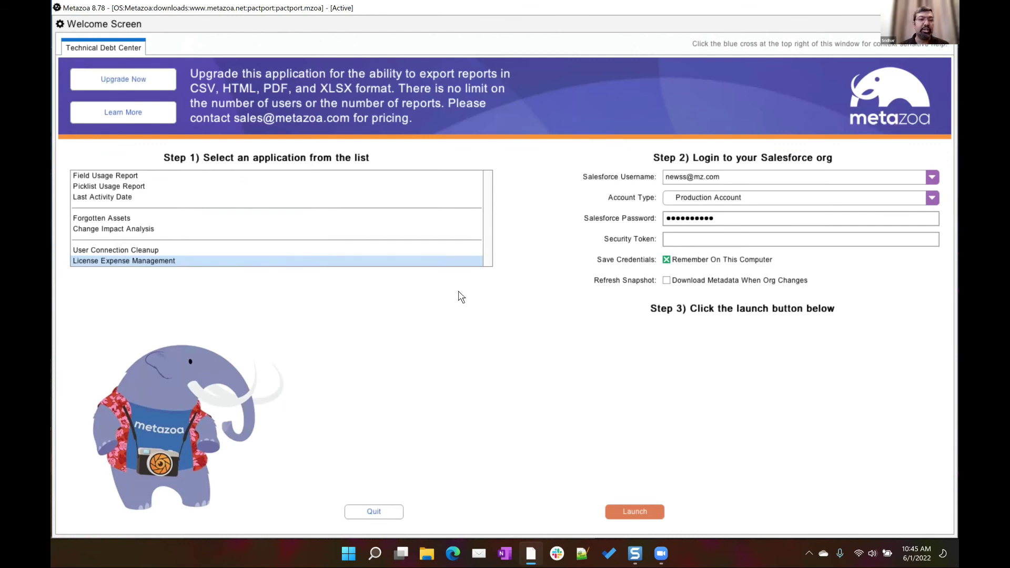
click(145, 176)
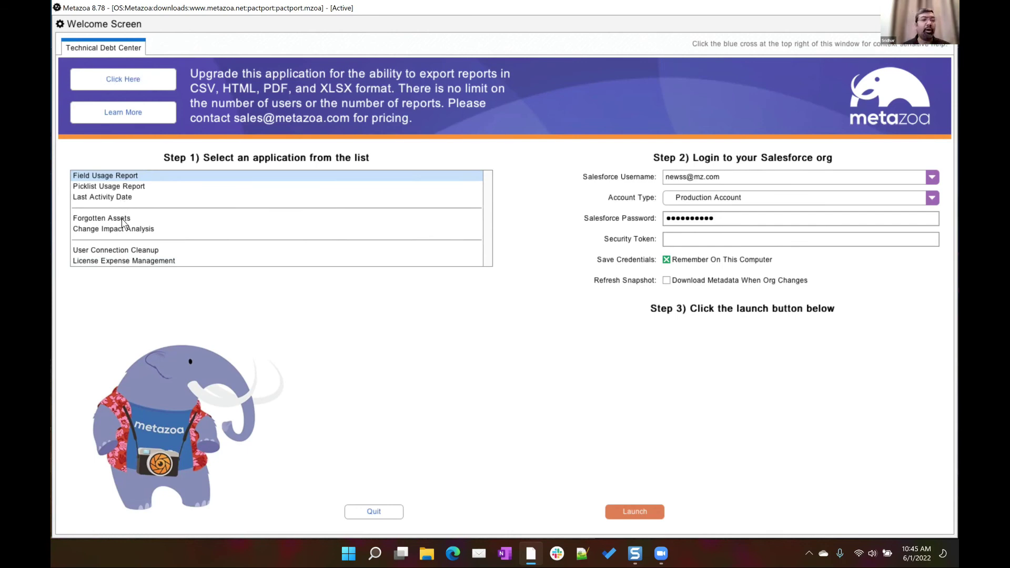
click(123, 219)
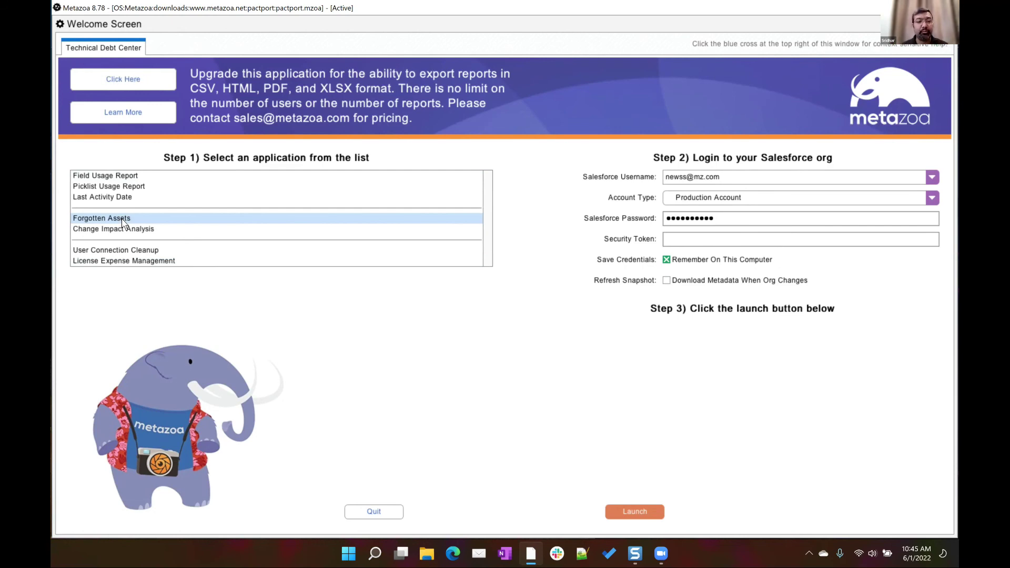
click(126, 229)
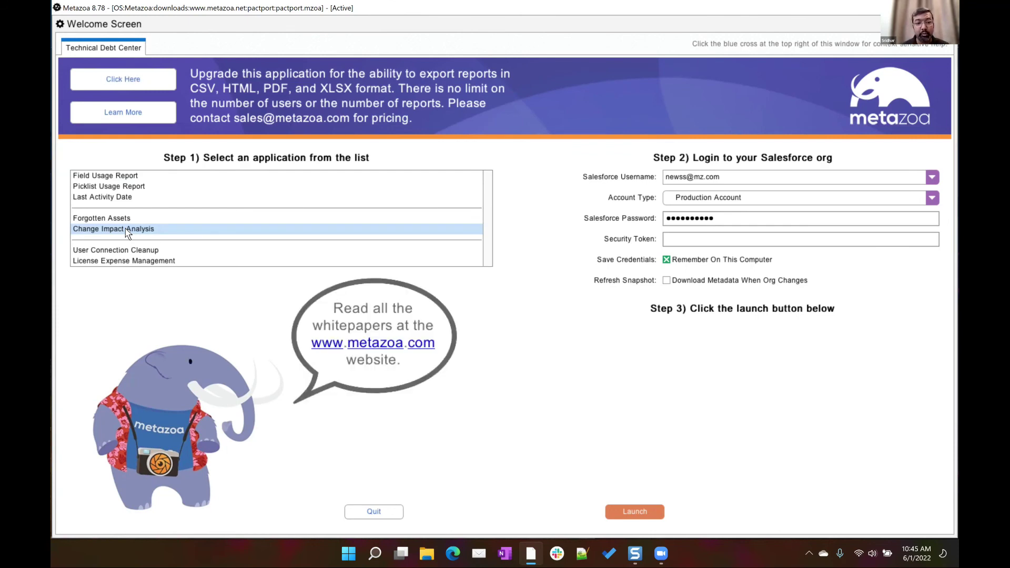
click(139, 251)
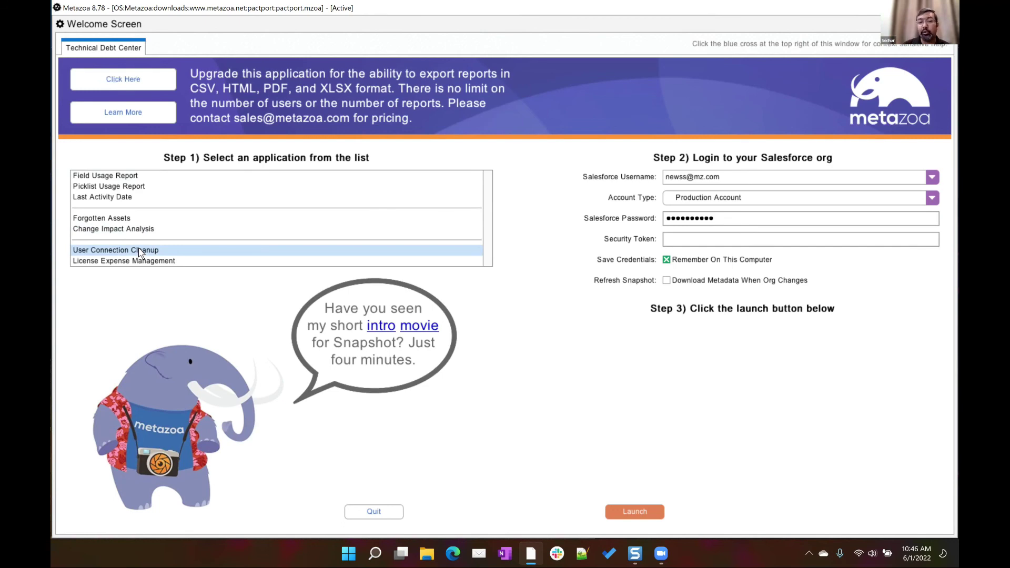
click(149, 262)
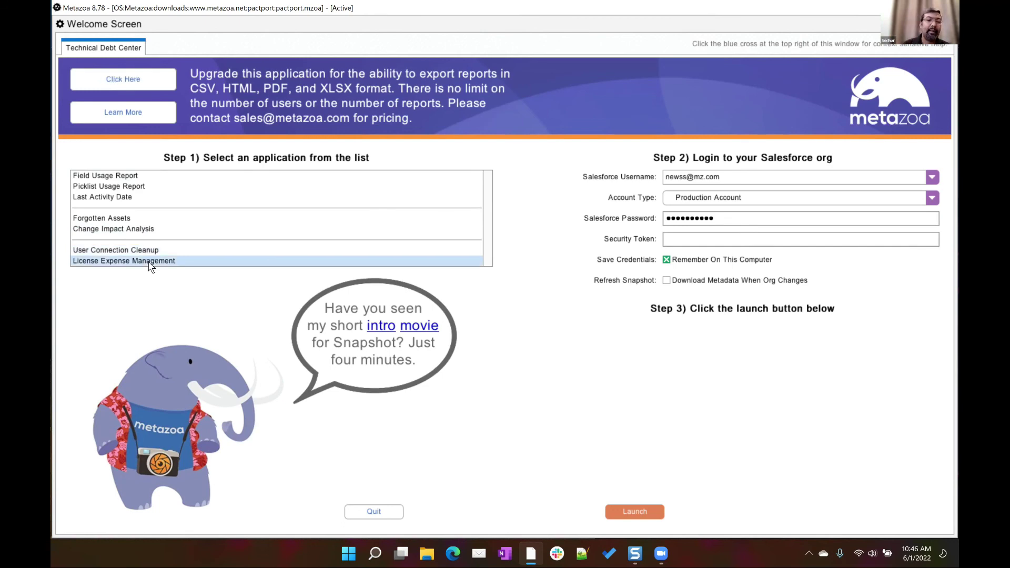